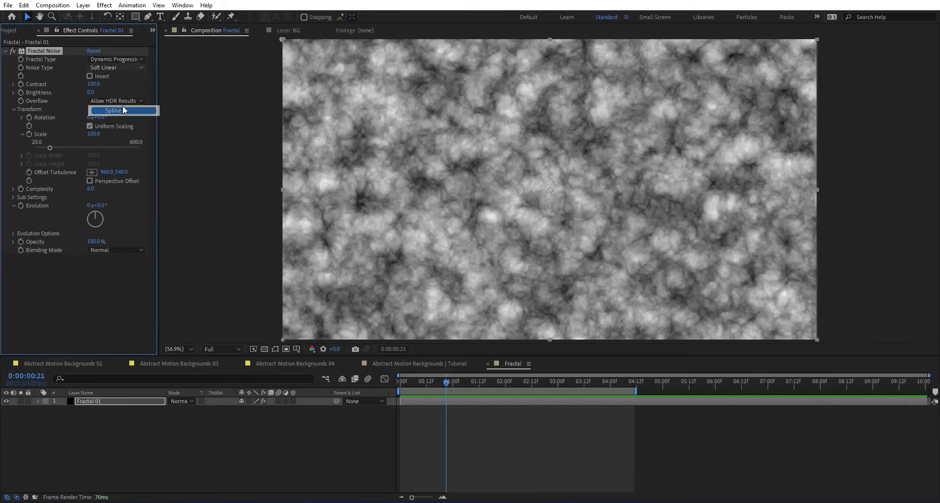
Set the Fractal Noise contrast to 280 and brightness to -70, and increase its scale to about 285.
{"action": "left_click", "coordinate": [94, 84]}
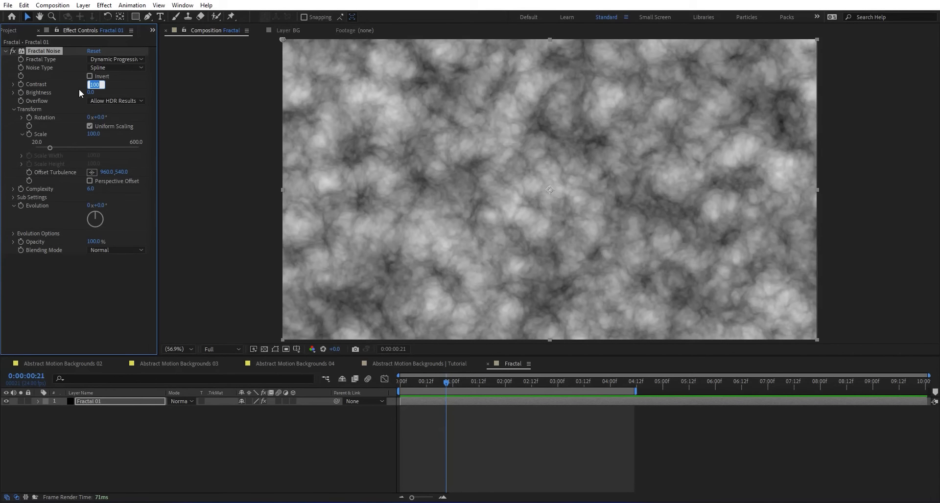
{"action": "key", "text": "Return"}
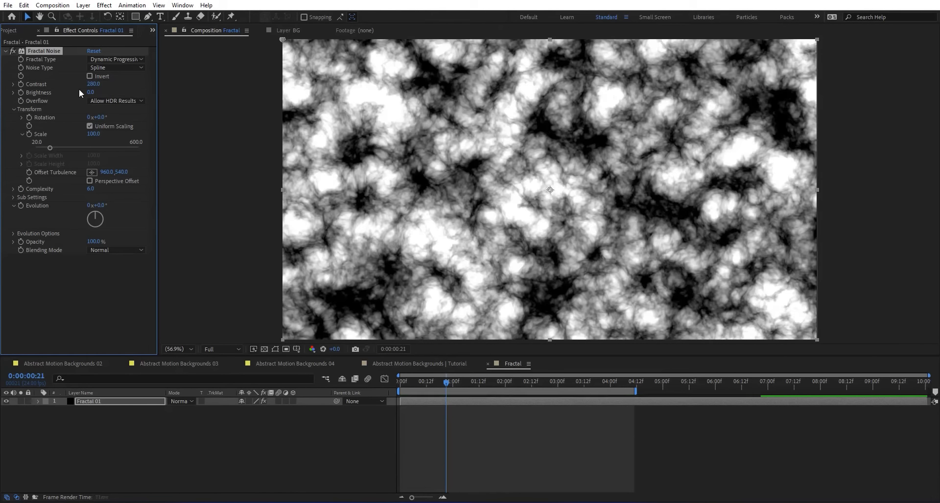
{"action": "left_click", "coordinate": [91, 92]}
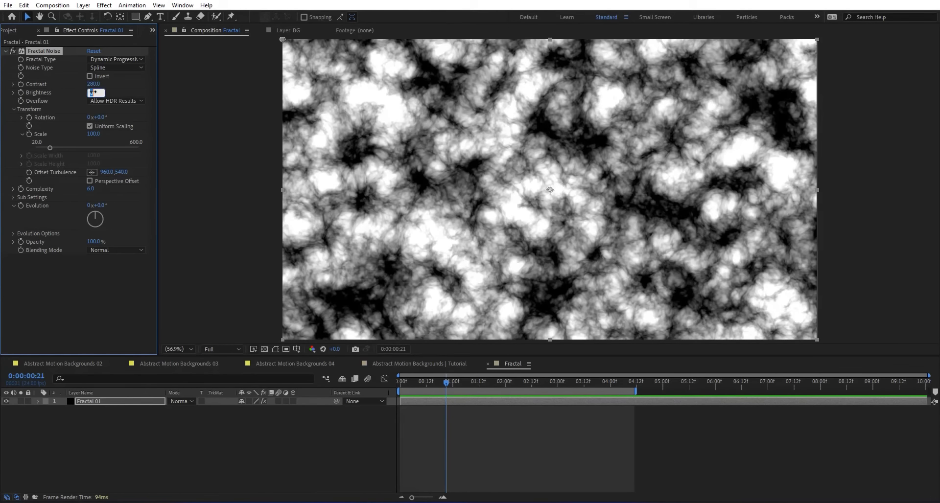
{"action": "key", "text": "Return"}
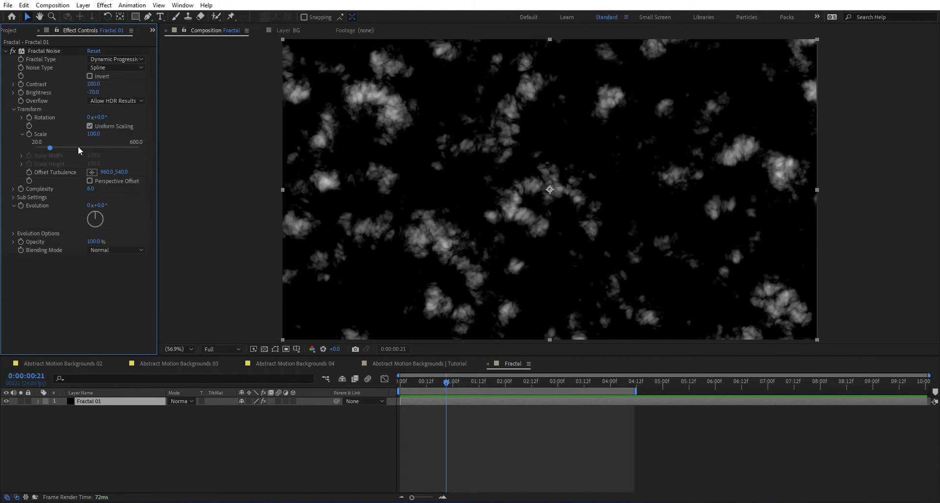
{"action": "left_click_drag", "start_coordinate": [78, 146], "coordinate": [83, 146]}
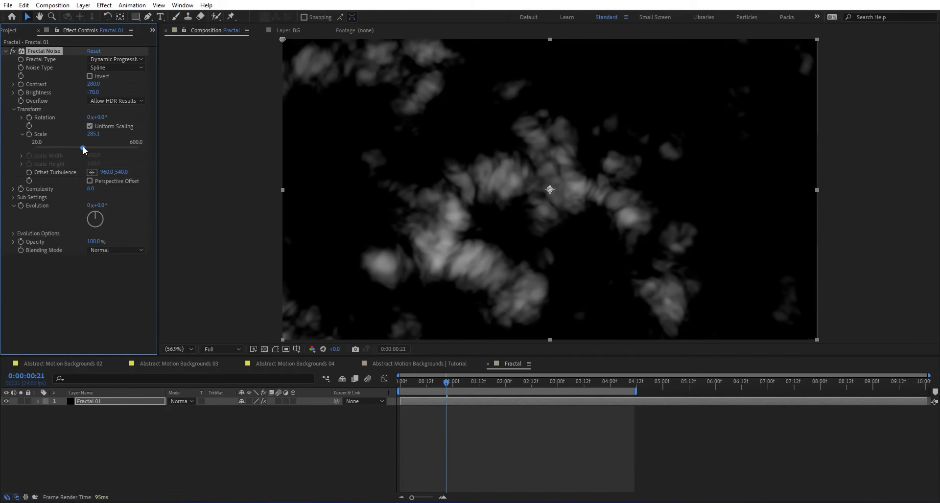
Animate the Fractal Noise Evolution with the expression time*25.
{"action": "left_click", "coordinate": [21, 206], "text": "alt"}
{"action": "type", "text": "t"}
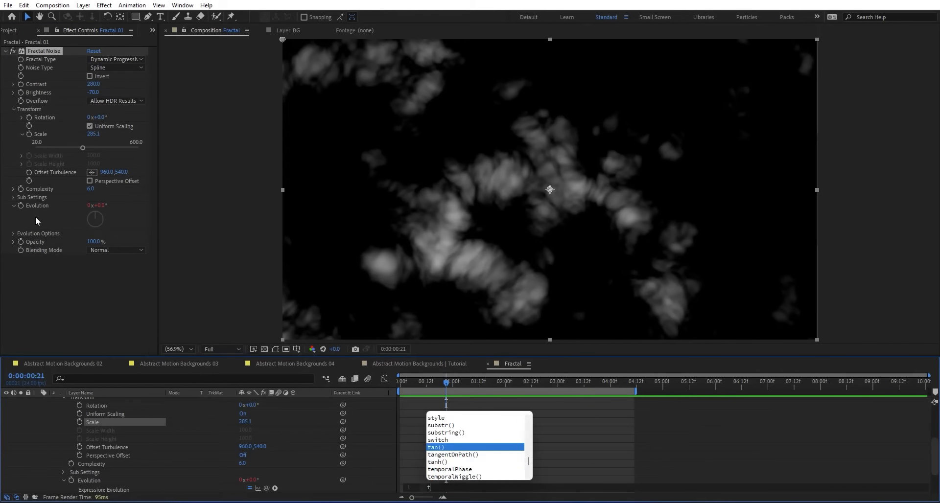
{"action": "type", "text": "ime*2"}
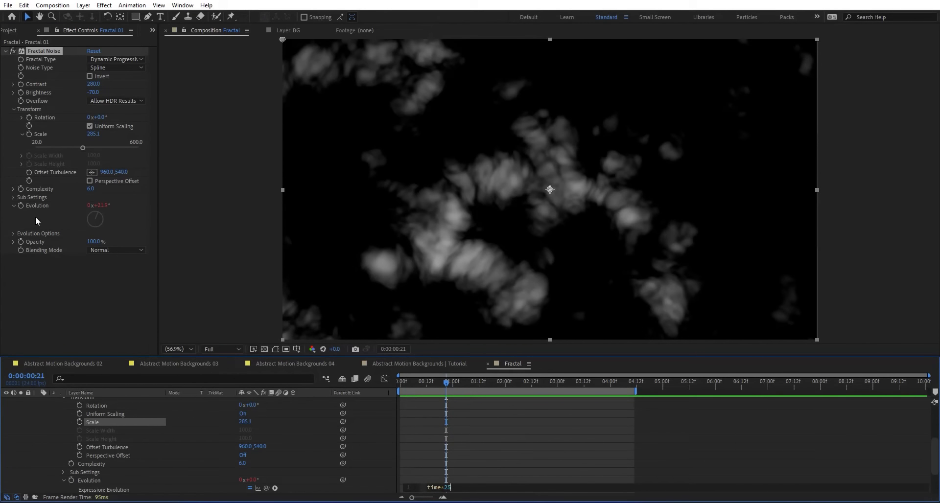
{"action": "type", "text": "5"}
{"action": "key", "text": "KP_Enter"}
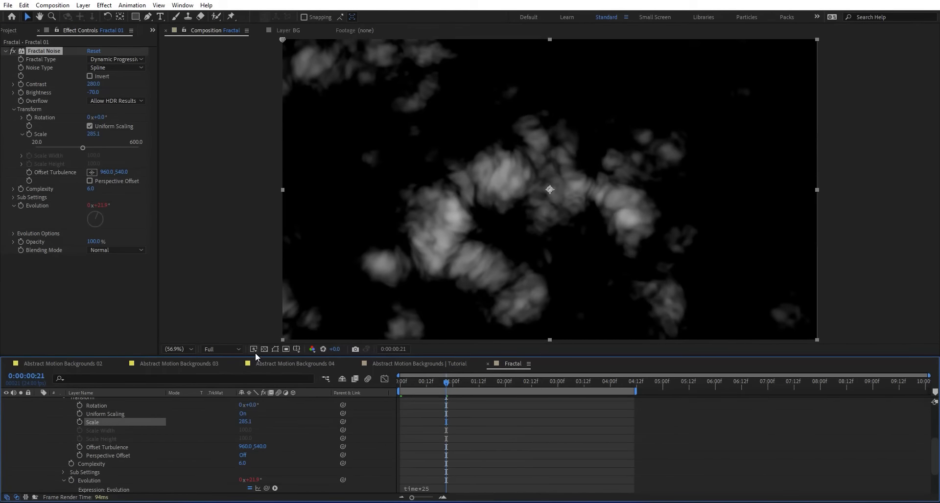
Scrub through the timeline and play a preview to check the motion of the fractal noise.
{"action": "left_click_drag", "start_coordinate": [466, 381], "coordinate": [514, 380]}
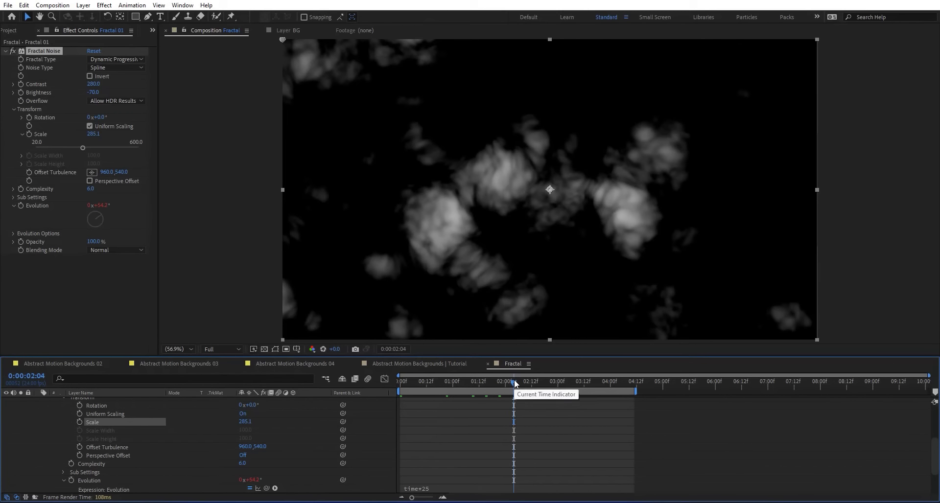
{"action": "key", "text": "space"}
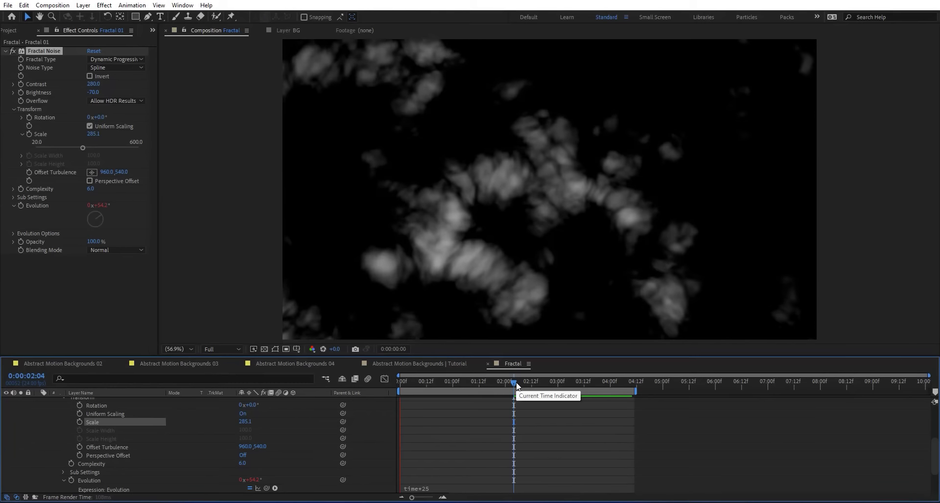
{"action": "key", "text": "space"}
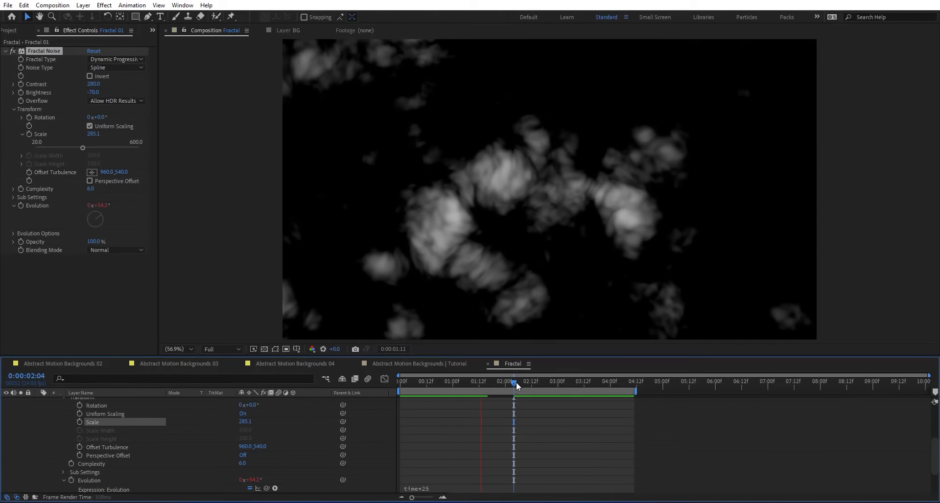
Apply the Turbulent Displace effect to the Fractal 01 layer and set its displacement to Twist Smoother.
{"action": "key", "text": "ctrl+space"}
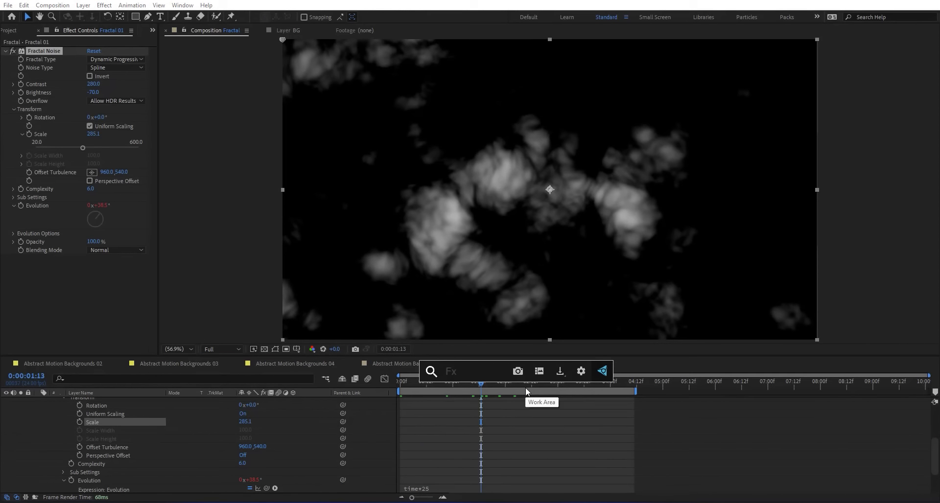
{"action": "type", "text": "tur"}
{"action": "key", "text": "Return"}
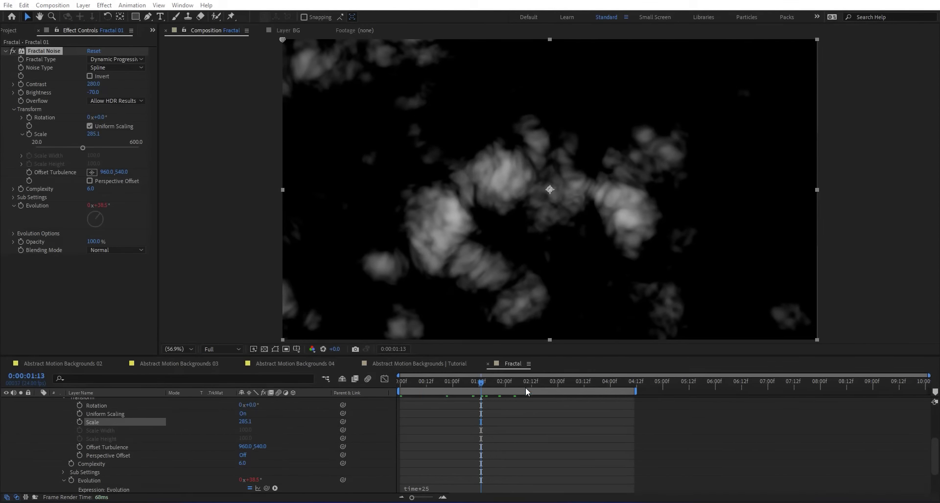
{"action": "scroll", "coordinate": [61, 293], "scroll_direction": "down", "scroll_amount": 1}
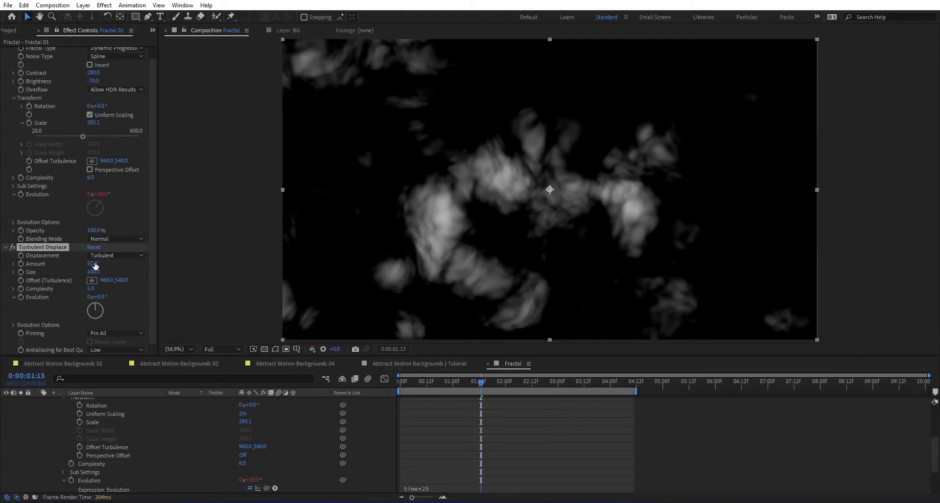
{"action": "left_click", "coordinate": [111, 254]}
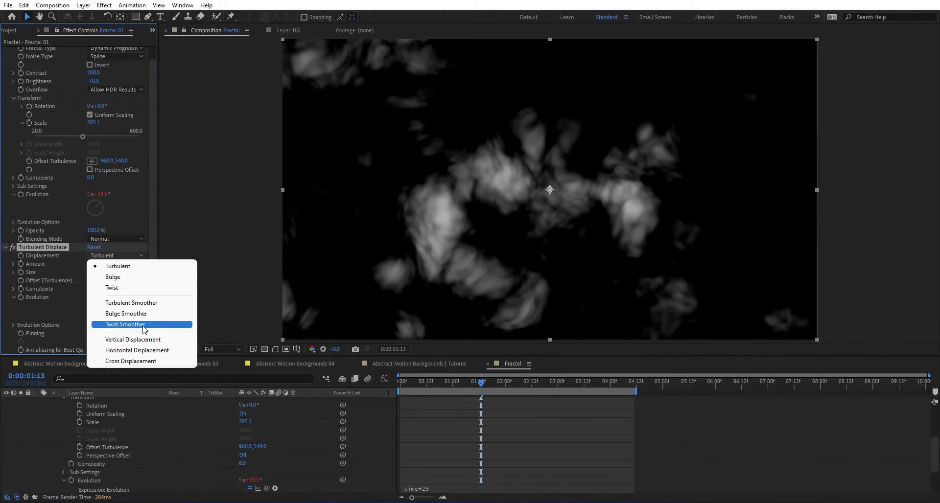
{"action": "left_click", "coordinate": [144, 325]}
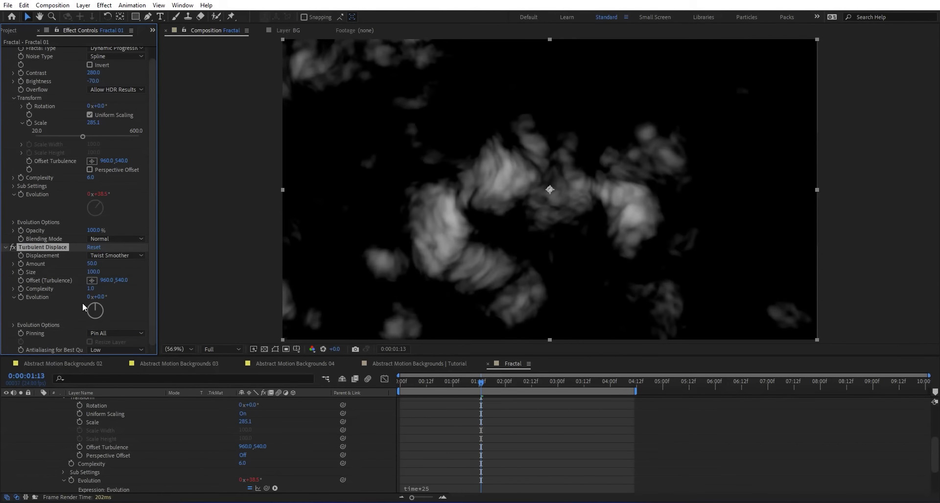
Animate the Turbulent Displace Evolution with the expression time*25 and scrub through the timeline to check it.
{"action": "left_click", "coordinate": [22, 297], "text": "alt"}
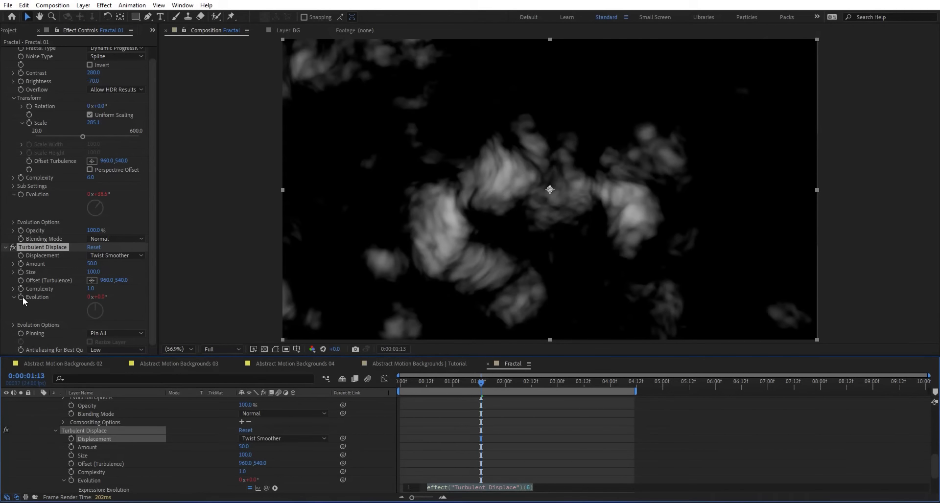
{"action": "type", "text": "time"}
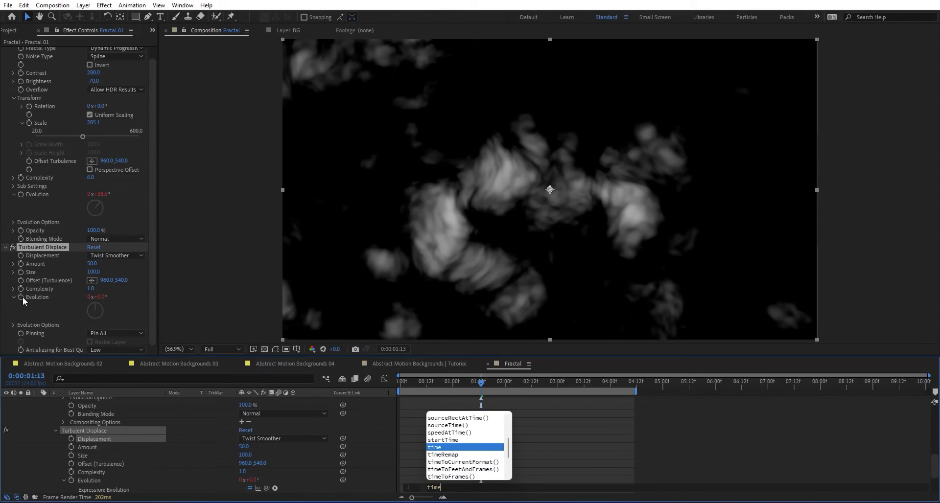
{"action": "key", "text": "Return"}
{"action": "type", "text": "*25"}
{"action": "key", "text": "KP_Enter"}
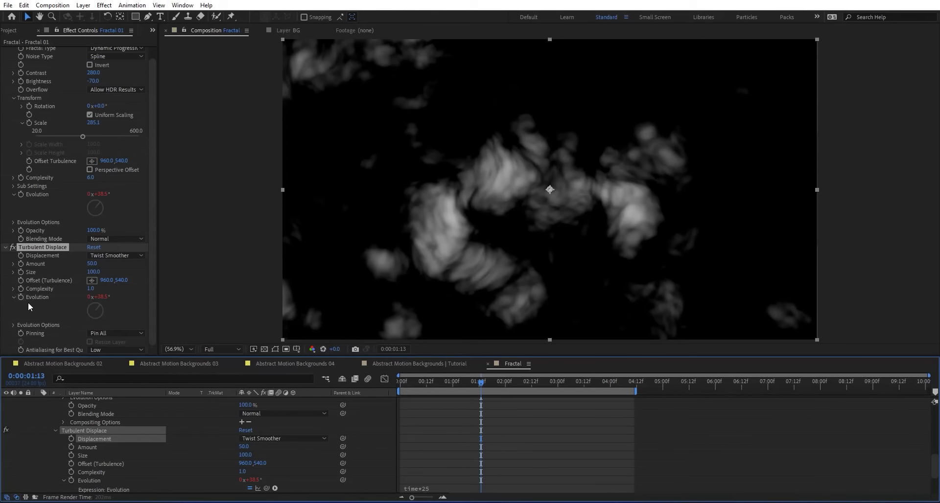
{"action": "left_click_drag", "start_coordinate": [583, 383], "coordinate": [471, 391]}
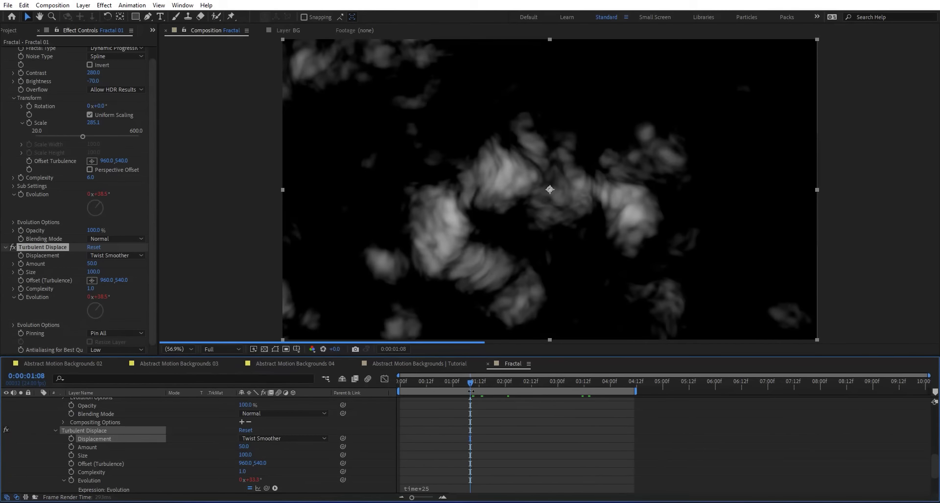
Collapse the Fractal 01 layer's properties and apply the Wave Warp effect to it.
{"action": "scroll", "coordinate": [86, 435], "scroll_direction": "up", "scroll_amount": 8}
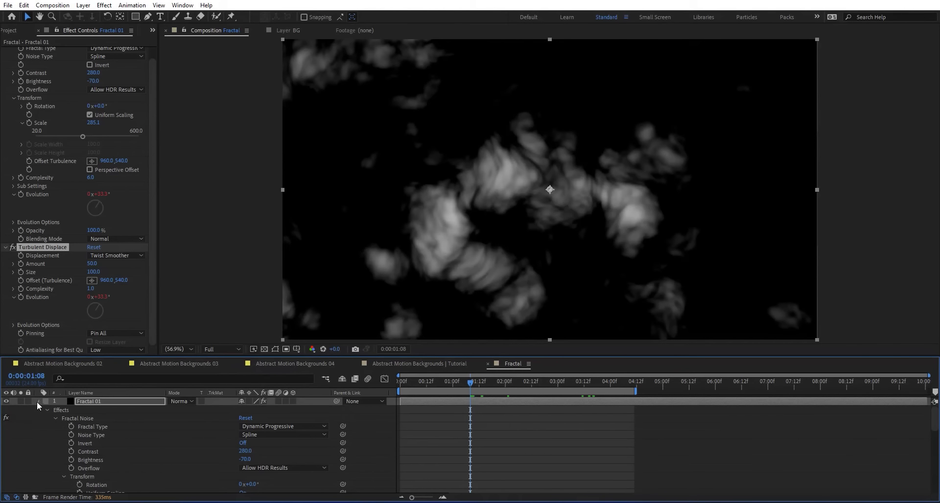
{"action": "left_click", "coordinate": [37, 402]}
{"action": "key", "text": "ctrl+space"}
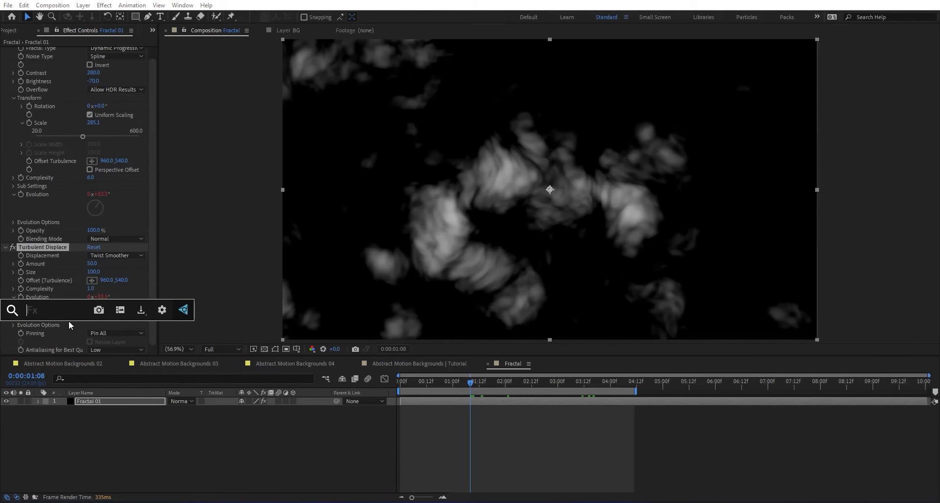
{"action": "type", "text": "wave w"}
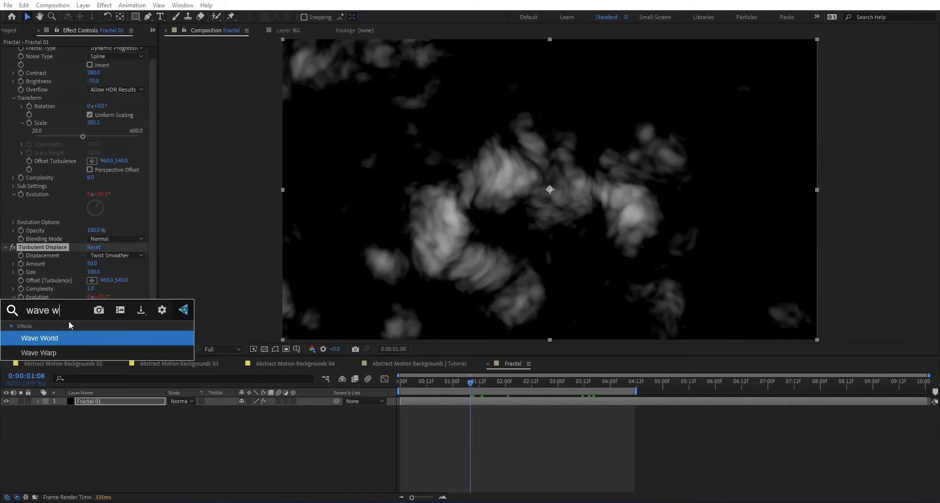
{"action": "key", "text": "Down"}
{"action": "key", "text": "Return"}
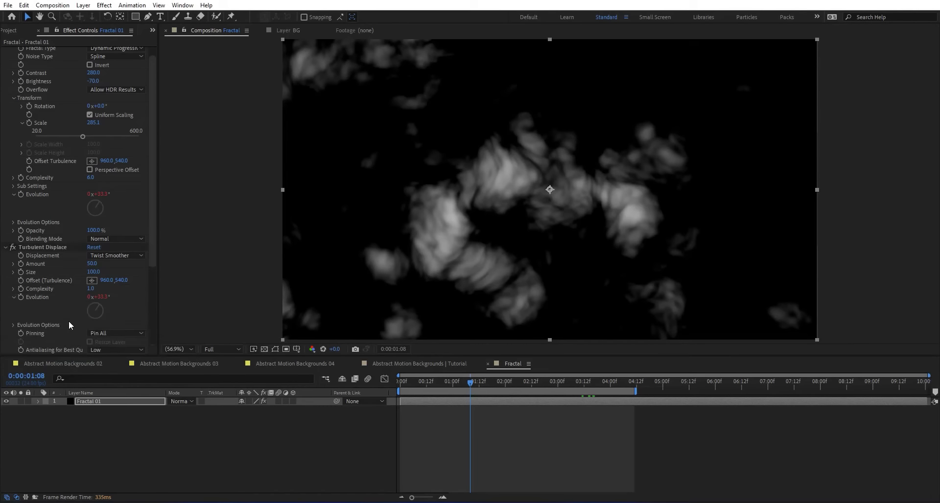
Raise the Wave Warp wave height to 56 and wave width to 47, and change its wave type to Noise.
{"action": "scroll", "coordinate": [56, 310], "scroll_direction": "down", "scroll_amount": 3}
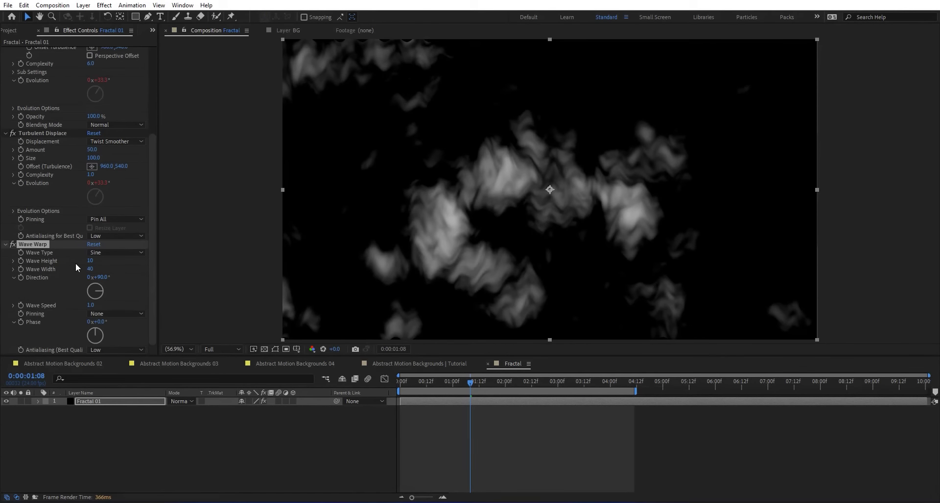
{"action": "left_click_drag", "start_coordinate": [91, 263], "coordinate": [109, 267]}
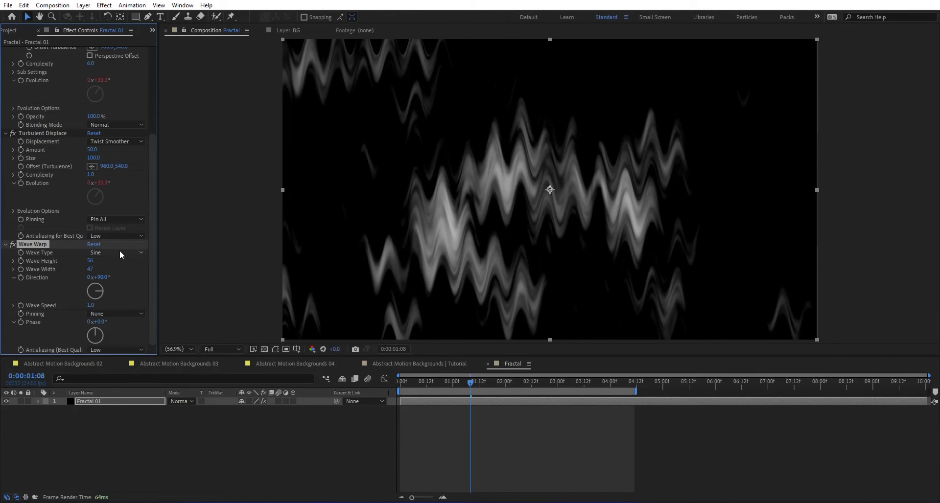
{"action": "left_click", "coordinate": [99, 253]}
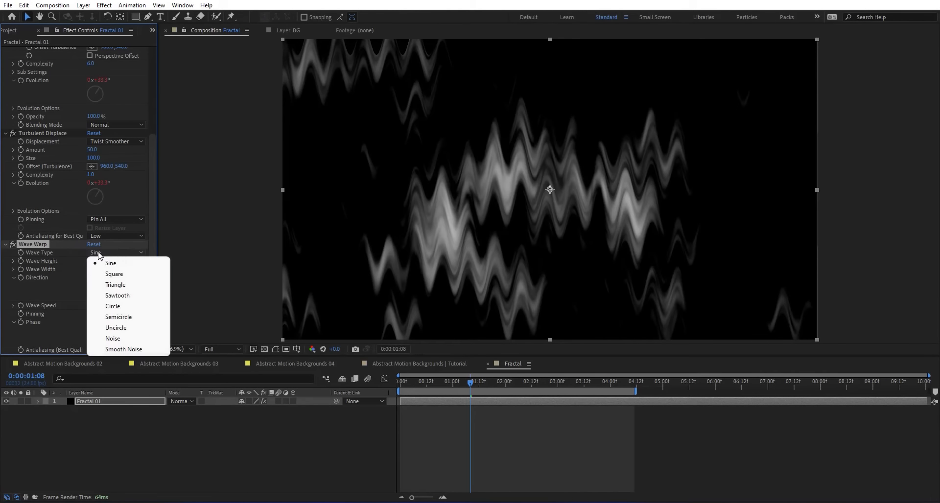
{"action": "left_click", "coordinate": [127, 339]}
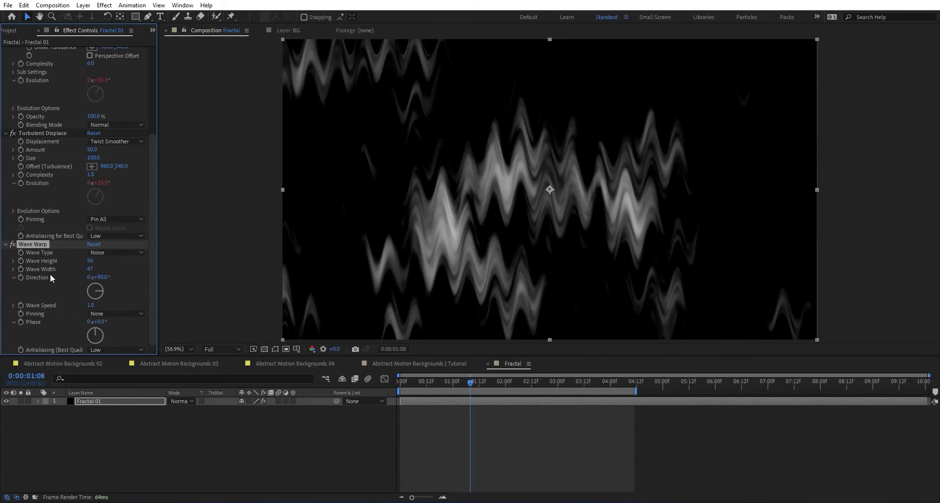
Set the Wave Warp wave height to 300 and wave width to 30.
{"action": "left_click", "coordinate": [91, 263]}
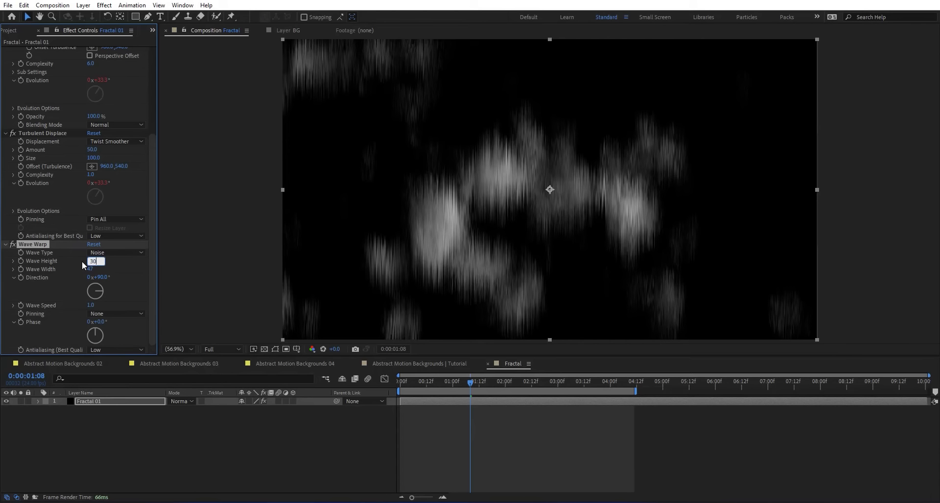
{"action": "key", "text": "Return"}
{"action": "left_click", "coordinate": [90, 269]}
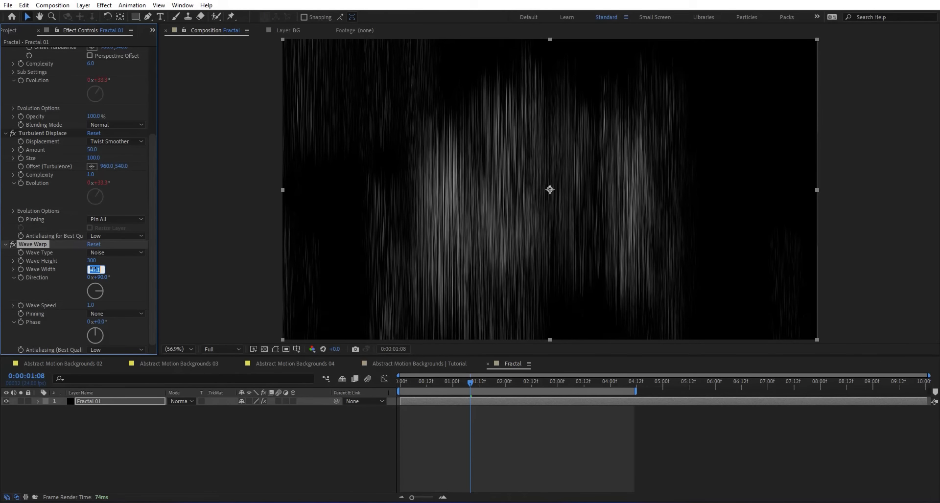
{"action": "type", "text": "50"}
{"action": "key", "text": "Return"}
Rotate the Wave Warp direction to 38° and set the wave speed to 0.3.
{"action": "mouse_move", "coordinate": [105, 294]}
{"action": "left_mouse_down"}
{"action": "mouse_move", "coordinate": [97, 283]}
{"action": "mouse_move", "coordinate": [84, 297]}
{"action": "mouse_move", "coordinate": [101, 284]}
{"action": "left_mouse_up"}
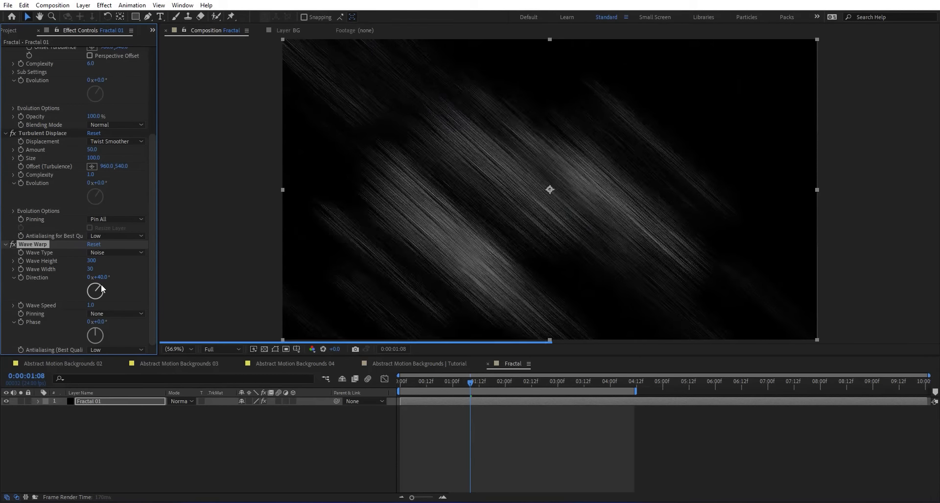
{"action": "left_click", "coordinate": [91, 305]}
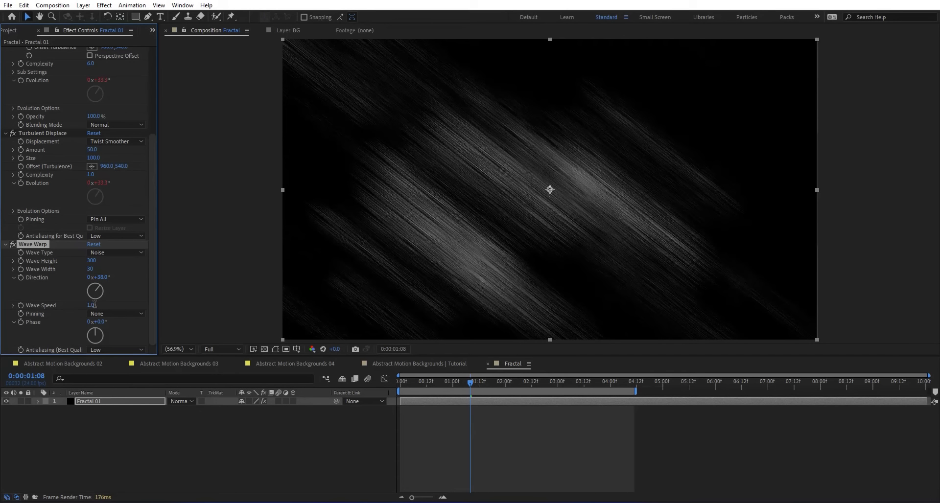
{"action": "key", "text": "Return"}
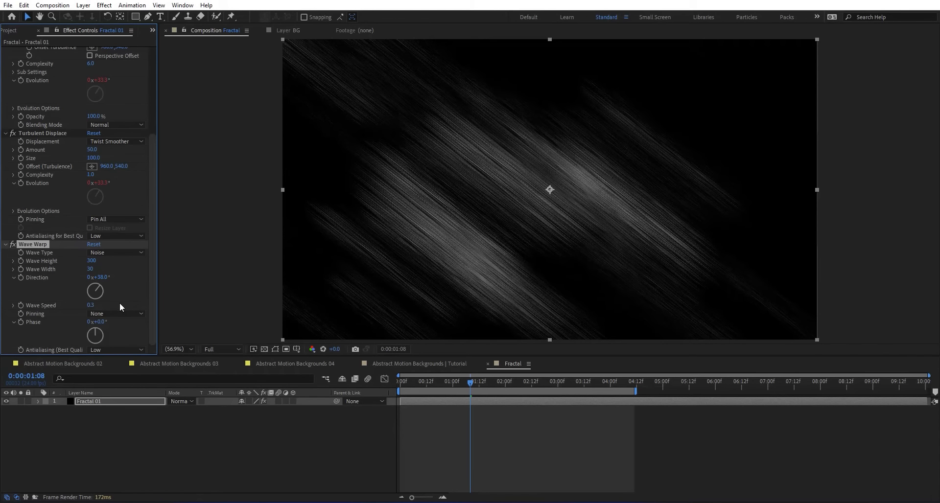
Play a preview of the Fractal composition from the first frame.
{"action": "left_click", "coordinate": [406, 382]}
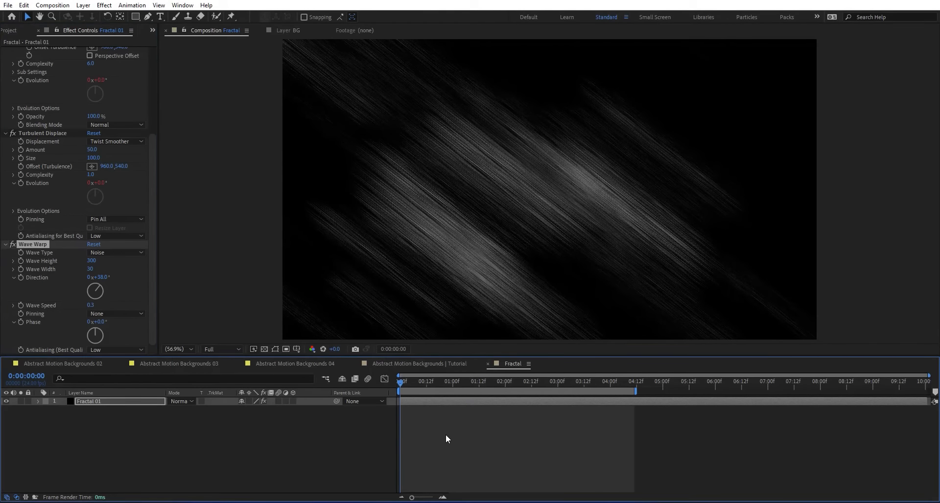
{"action": "key", "text": "space"}
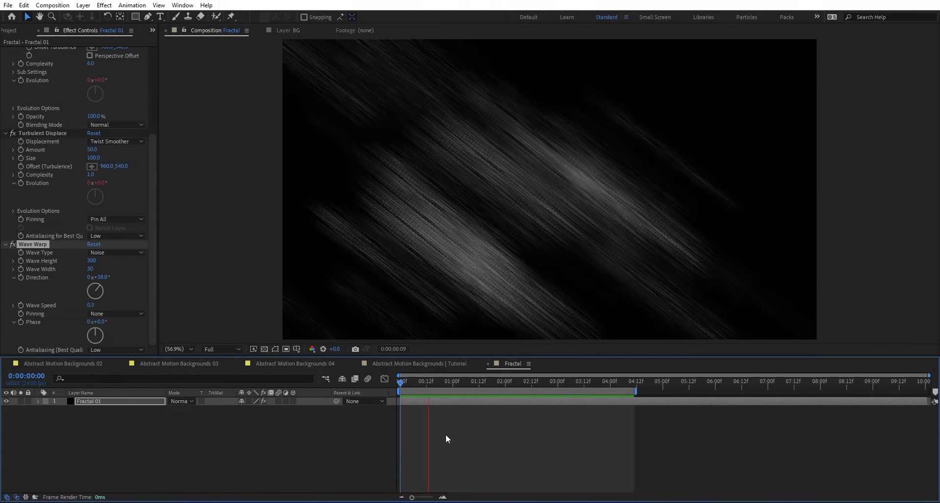
Move the Wave Warp effect above Turbulent Displace and set its antialiasing to High.
{"action": "key", "text": "space"}
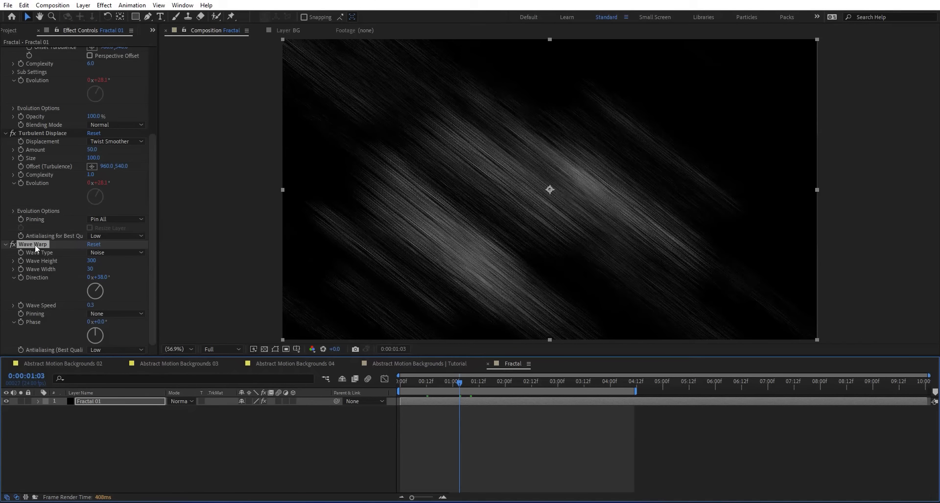
{"action": "left_click_drag", "start_coordinate": [35, 245], "coordinate": [51, 131]}
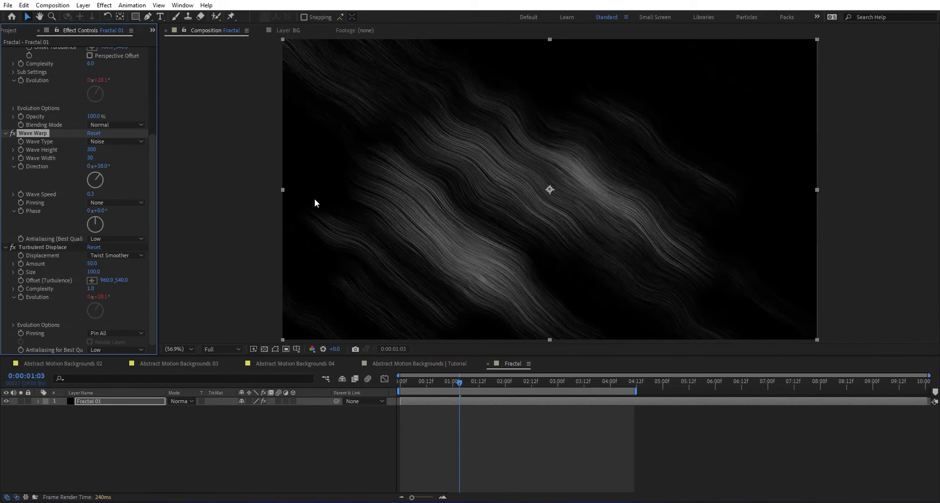
{"action": "key", "text": "slash"}
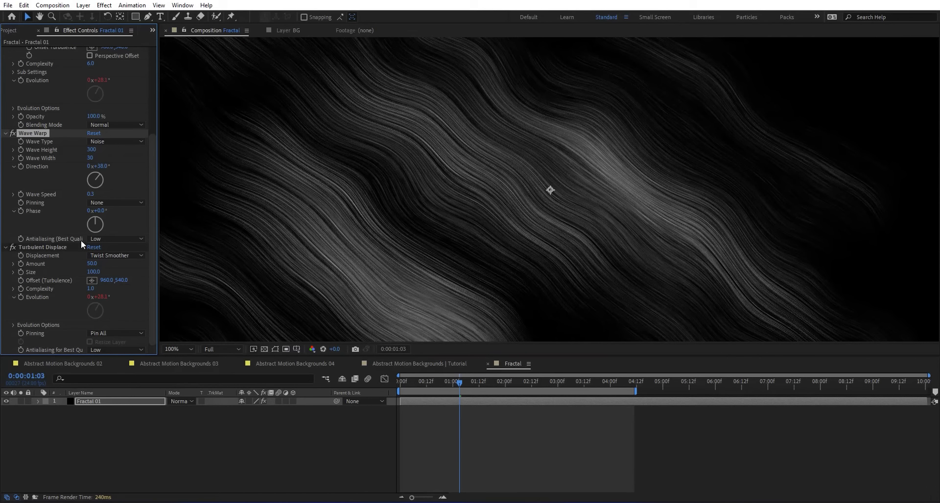
{"action": "left_click", "coordinate": [116, 239]}
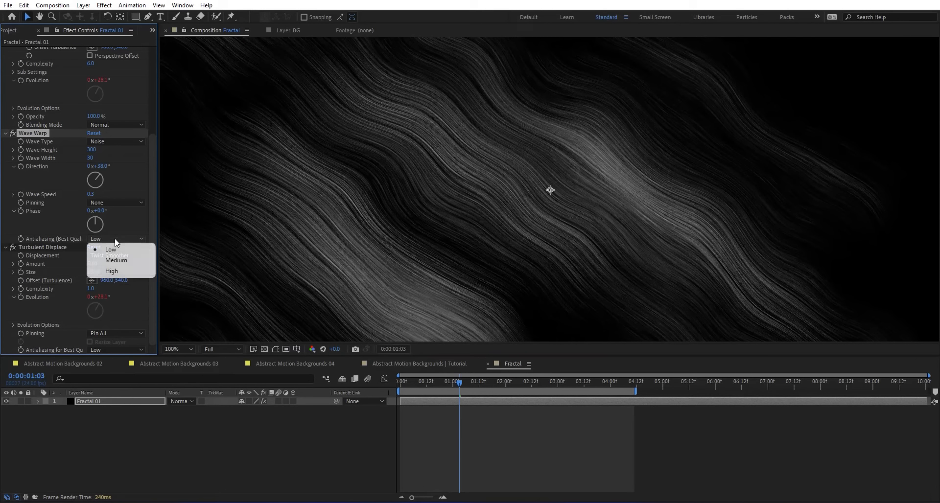
{"action": "left_click", "coordinate": [122, 271]}
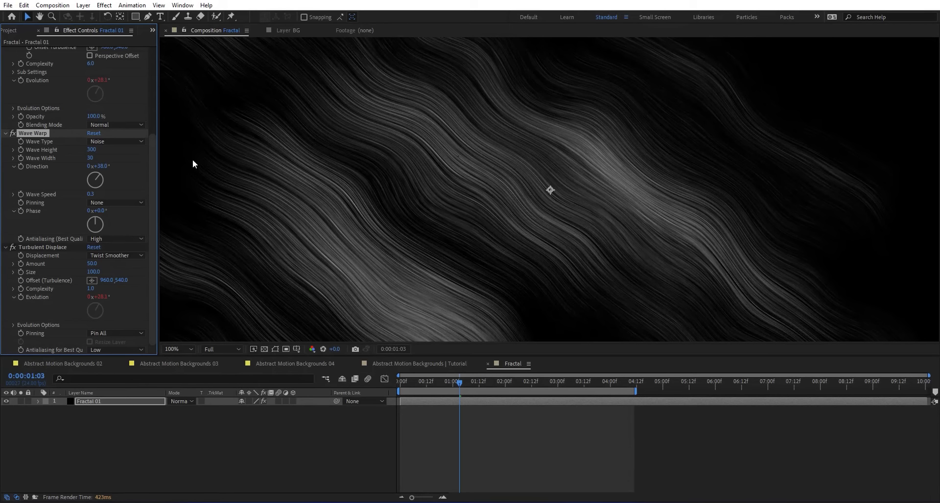
Raise the Wave Warp wave height to 303 and the wave width to 52.
{"action": "left_click_drag", "start_coordinate": [92, 150], "coordinate": [162, 156]}
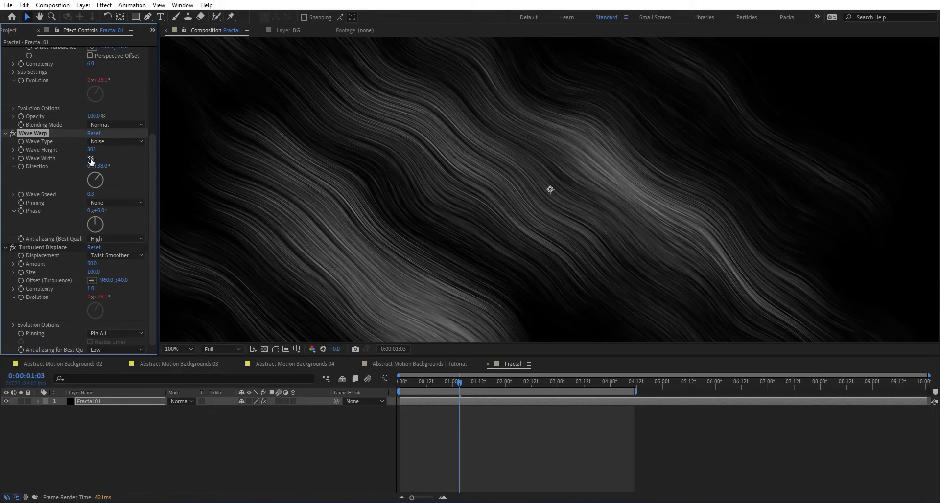
{"action": "left_click_drag", "start_coordinate": [90, 158], "coordinate": [222, 152]}
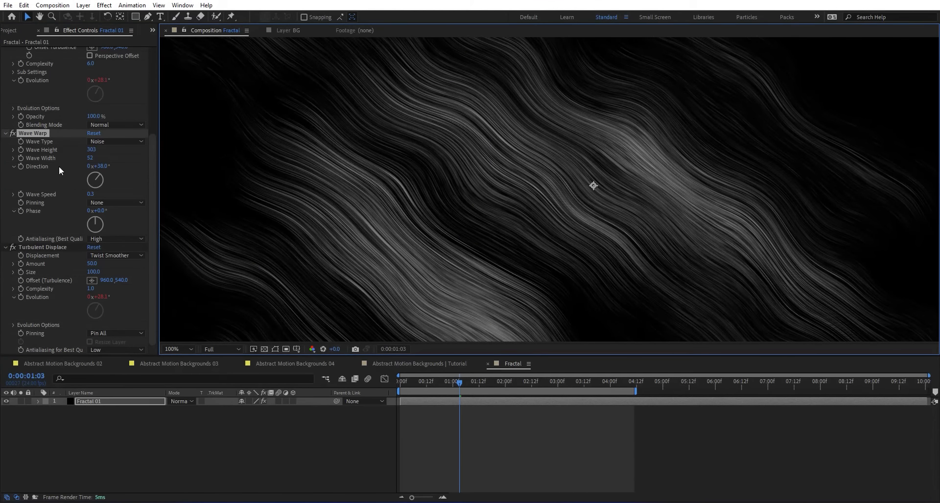
{"action": "key", "text": "slash"}
Try a Wave Warp wave width of 5500.
{"action": "left_click", "coordinate": [90, 158]}
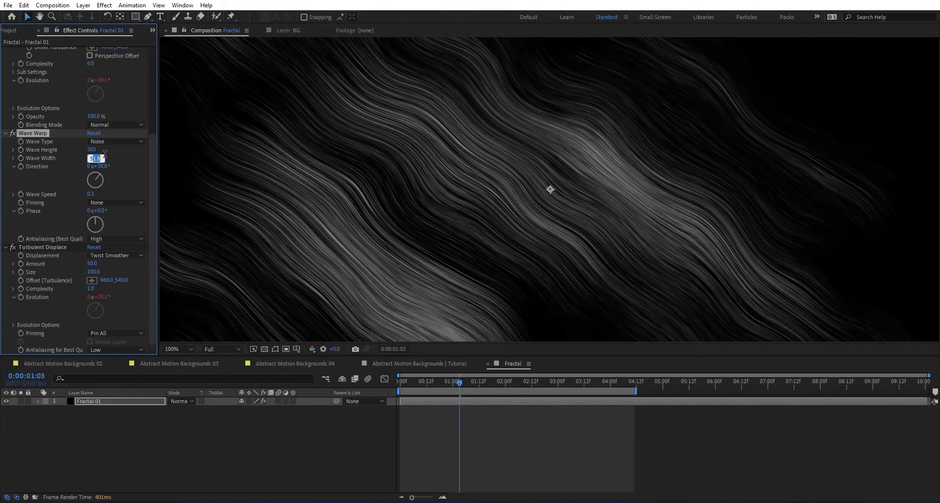
{"action": "type", "text": "5500"}
{"action": "key", "text": "Return"}
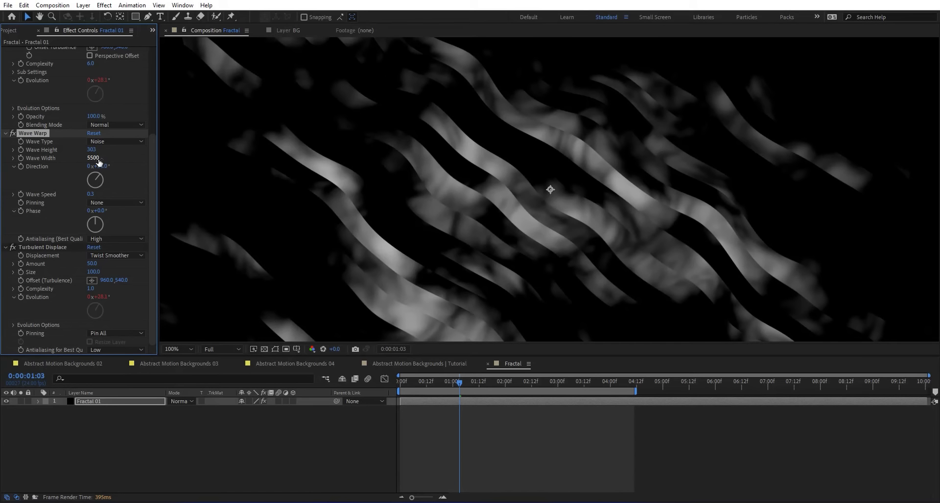
Set the Wave Warp wave width to 35.
{"action": "left_click", "coordinate": [97, 159]}
{"action": "type", "text": "35"}
{"action": "key", "text": "Return"}
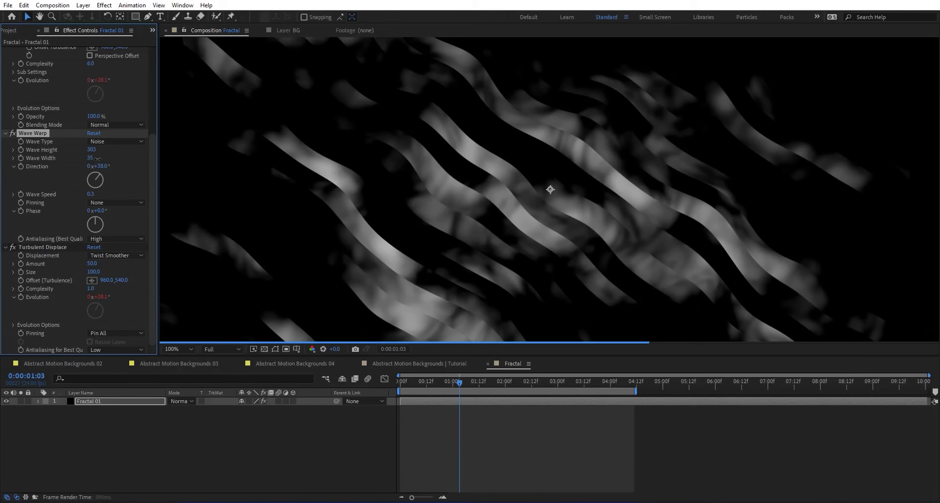
Fit the whole frame in the viewer and play a preview of the reordered wave distortion.
{"action": "scroll", "coordinate": [582, 228], "scroll_direction": "down", "scroll_amount": 2}
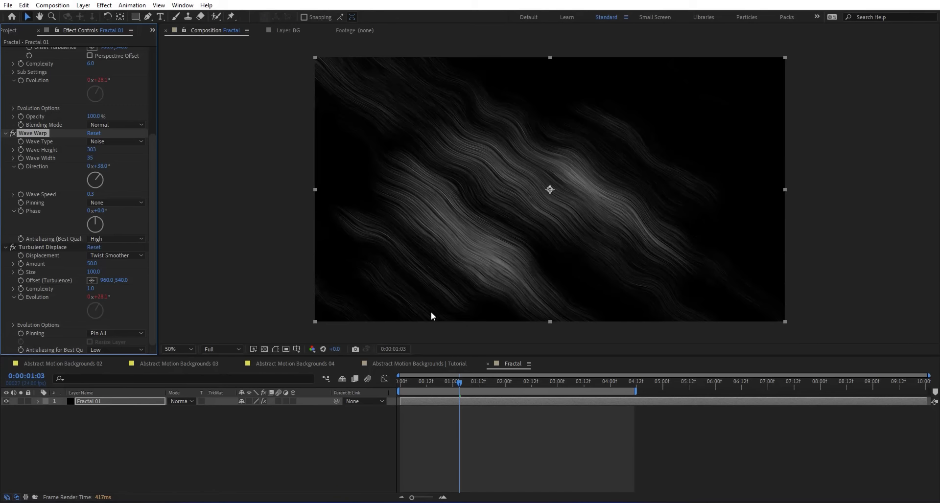
{"action": "key", "text": "shift+slash"}
{"action": "left_click", "coordinate": [345, 427]}
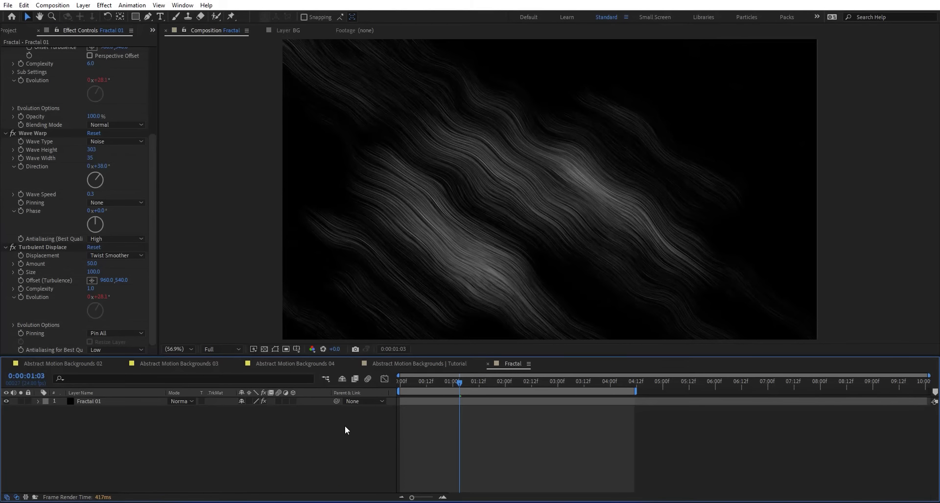
{"action": "key", "text": "space"}
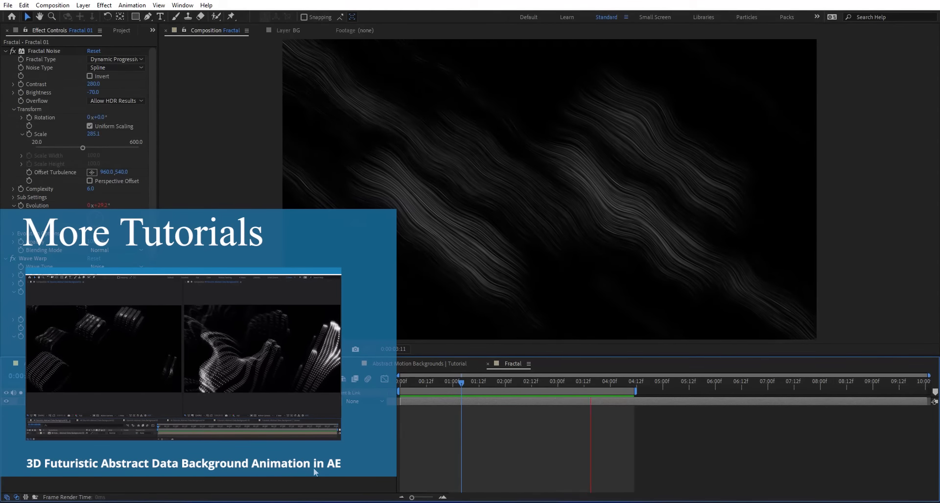
{"action": "key", "text": "space"}
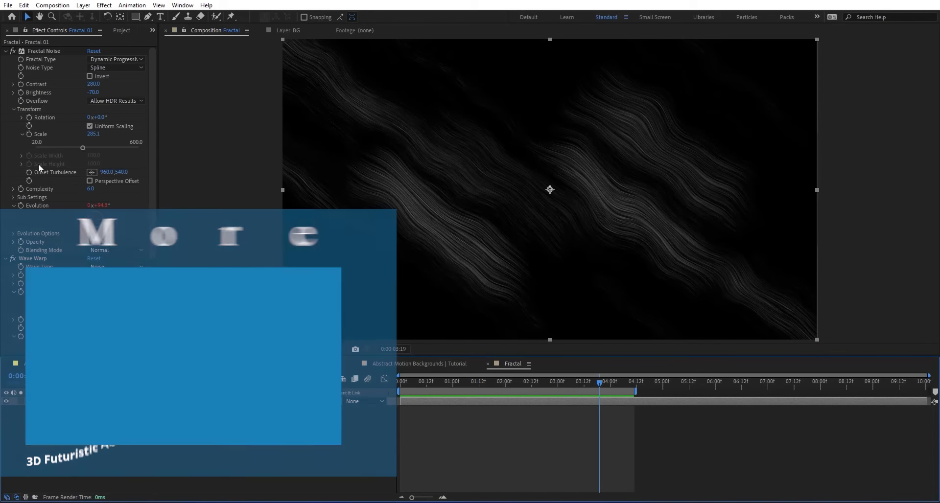
Animate the Fractal Noise Offset Turbulence with the expression [time*25,-time*25].
{"action": "left_click", "coordinate": [32, 172], "text": "alt"}
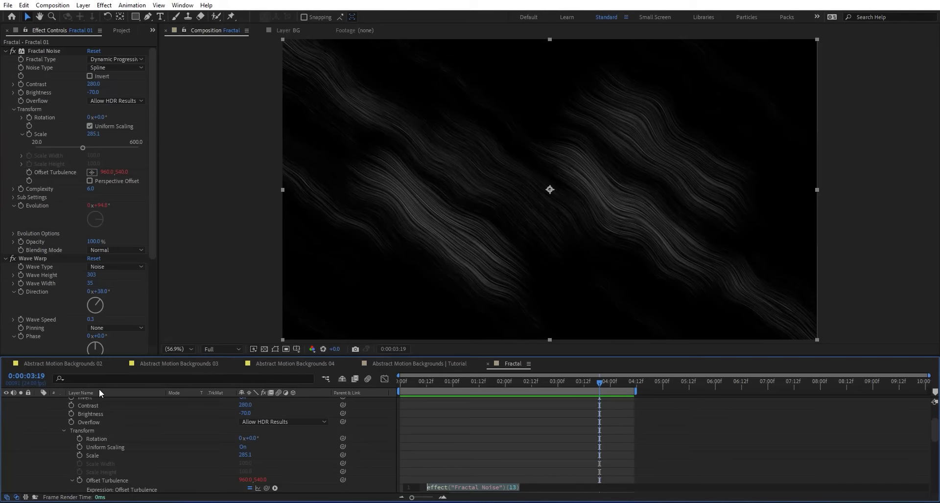
{"action": "key", "text": "BackSpace"}
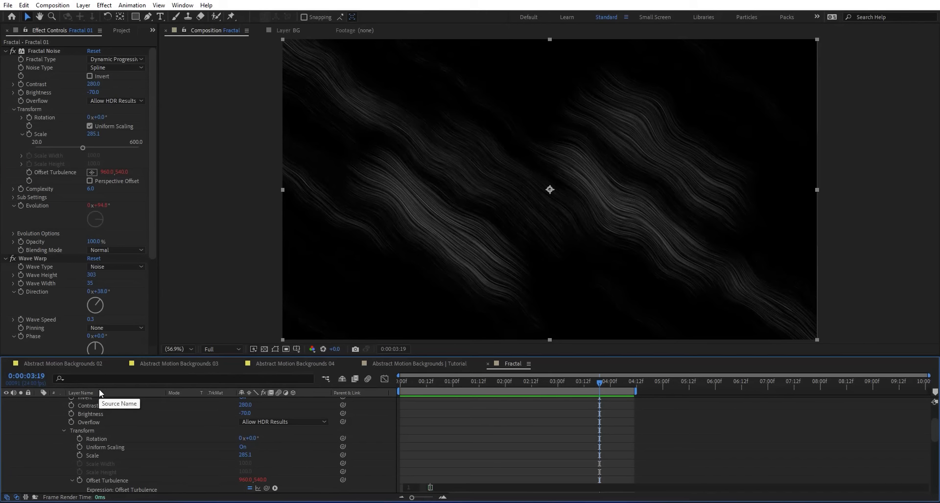
{"action": "type", "text": "[time*25,-time"}
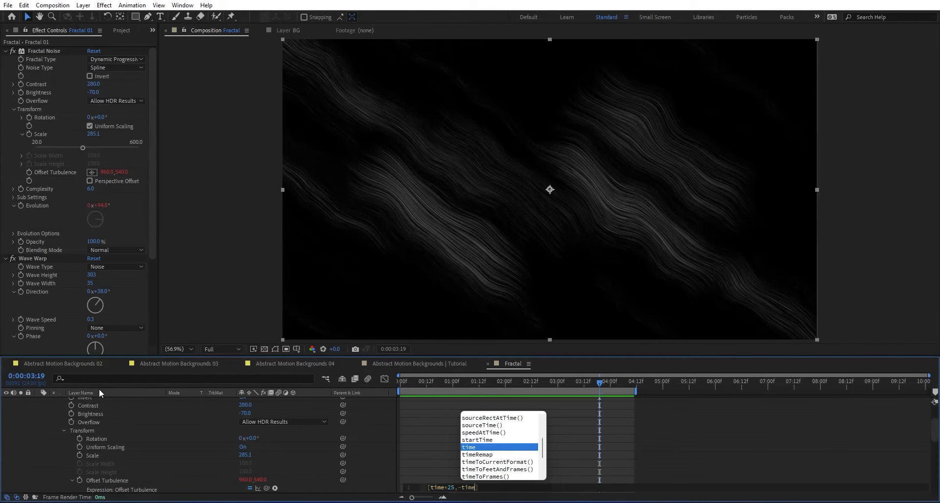
{"action": "type", "text": "*25"}
{"action": "key", "text": "KP_Enter"}
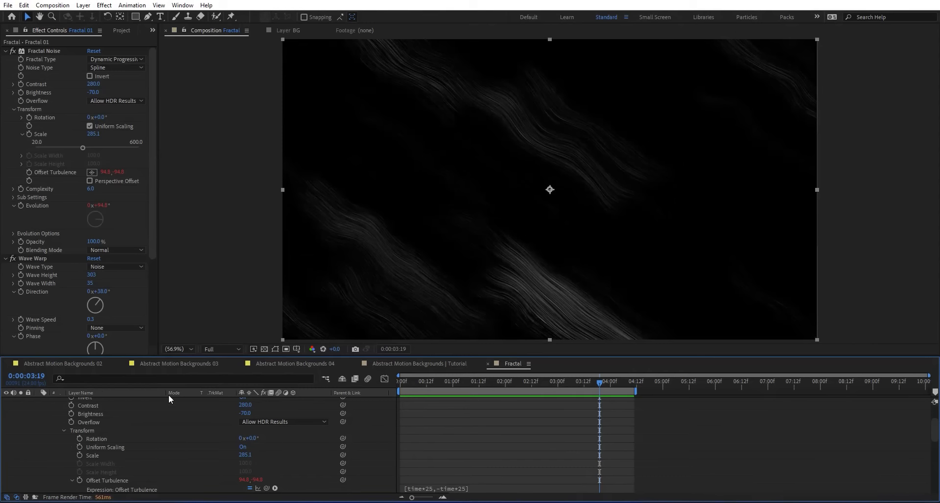
Preview the drifting noise, set the current time to 0:00:01:00, and collapse the Fractal 01 layer's properties.
{"action": "key", "text": "space"}
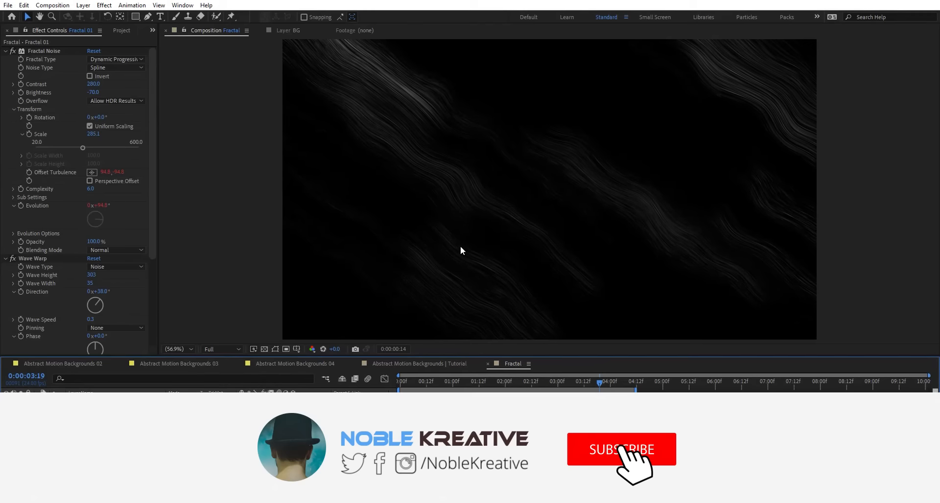
{"action": "left_click", "coordinate": [451, 384]}
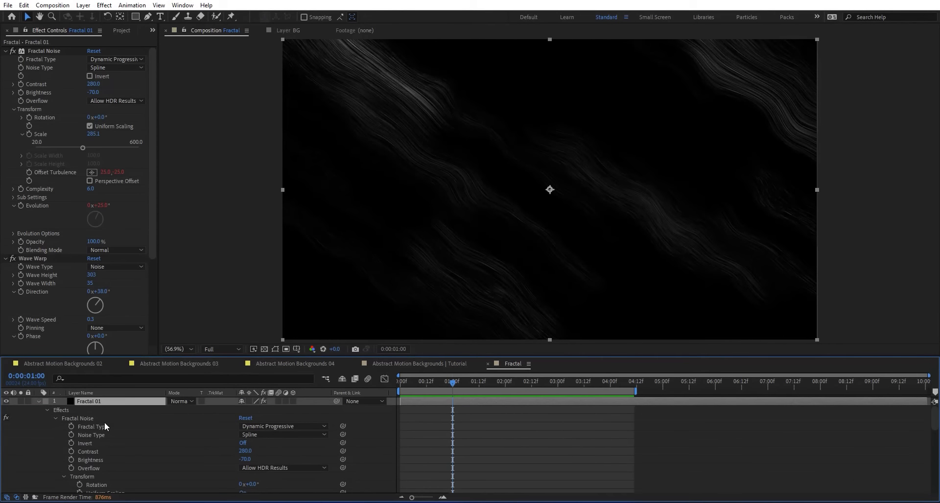
{"action": "left_click", "coordinate": [39, 400]}
Keep the Tutorial composition's Controller effects locked in their own Effect Controls panel and return to the Fractal composition.
{"action": "left_click", "coordinate": [381, 364]}
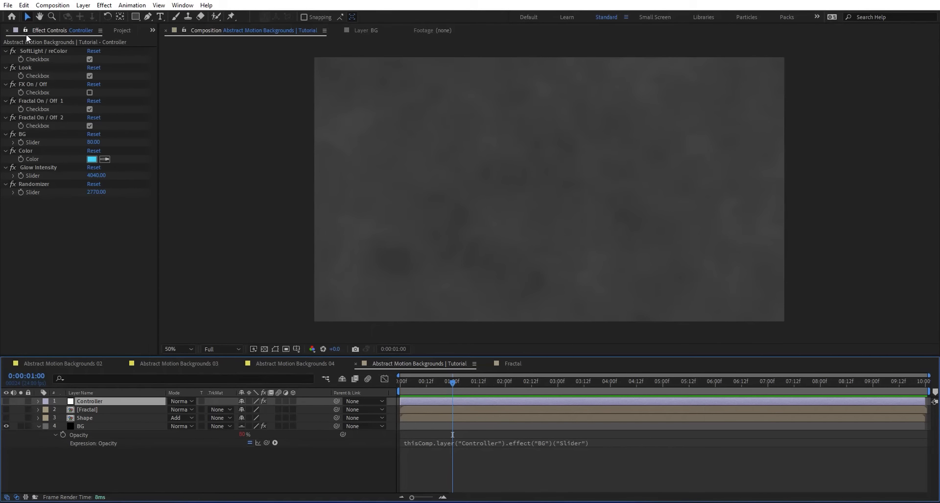
{"action": "left_click", "coordinate": [77, 30]}
{"action": "left_click", "coordinate": [93, 38]}
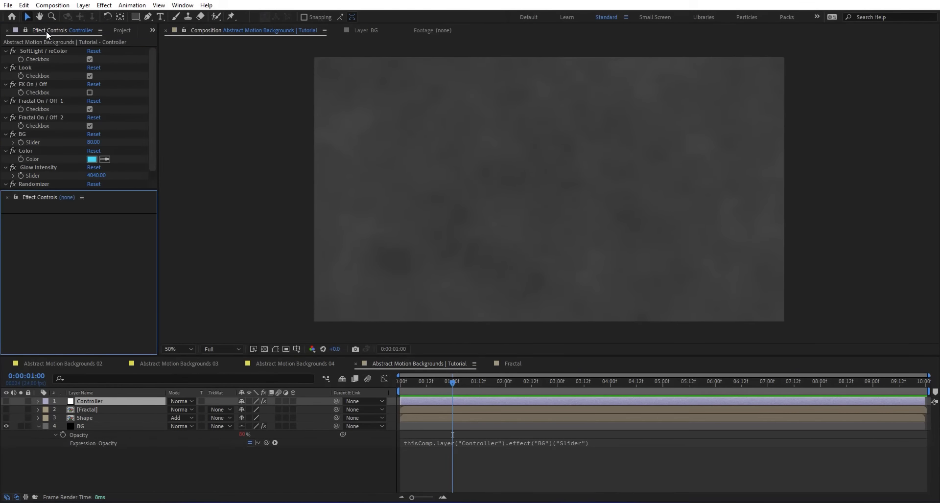
{"action": "left_click", "coordinate": [514, 365]}
Link the Fractal Noise Random Seed to the Controller's Randomizer slider with an expression, multiplied by 2.5.
{"action": "scroll", "coordinate": [49, 278], "scroll_direction": "down", "scroll_amount": 4}
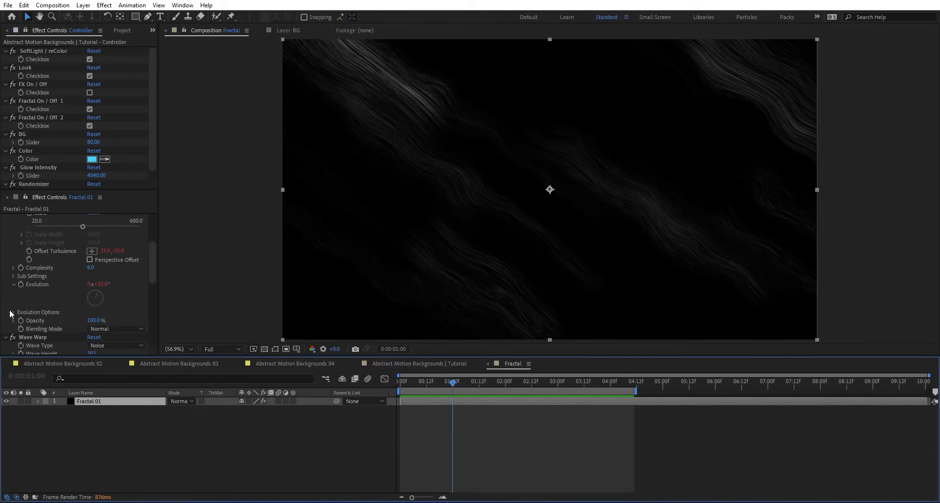
{"action": "left_click", "coordinate": [13, 312]}
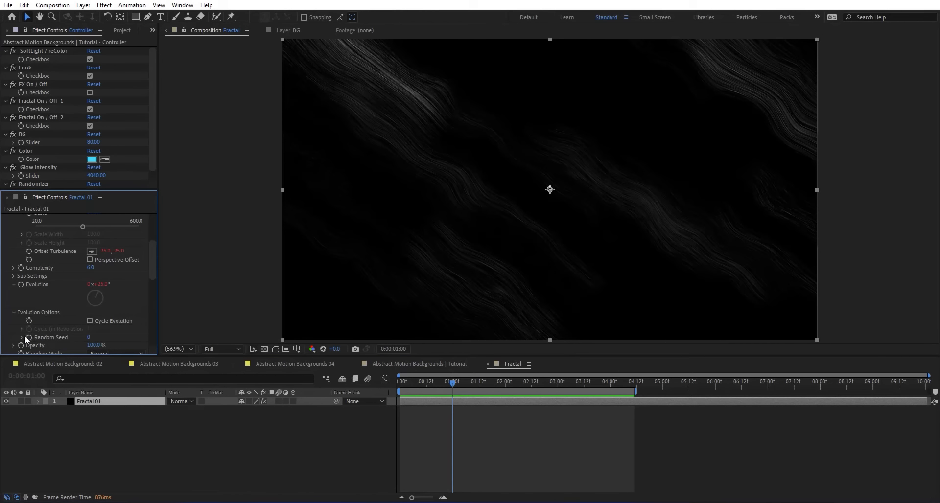
{"action": "key", "text": "e"}
{"action": "key", "text": "e"}
{"action": "scroll", "coordinate": [42, 160], "scroll_direction": "down", "scroll_amount": 1}
{"action": "left_click", "coordinate": [195, 372]}
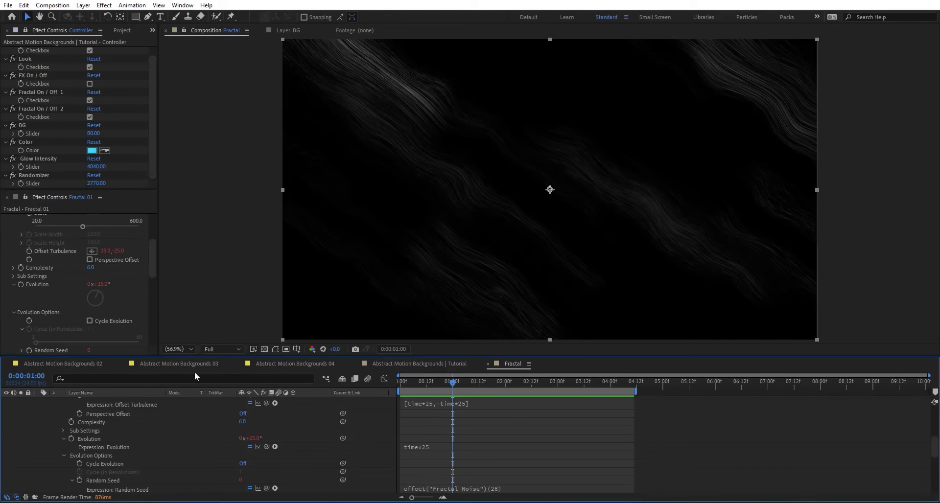
{"action": "left_click_drag", "start_coordinate": [267, 488], "coordinate": [35, 186]}
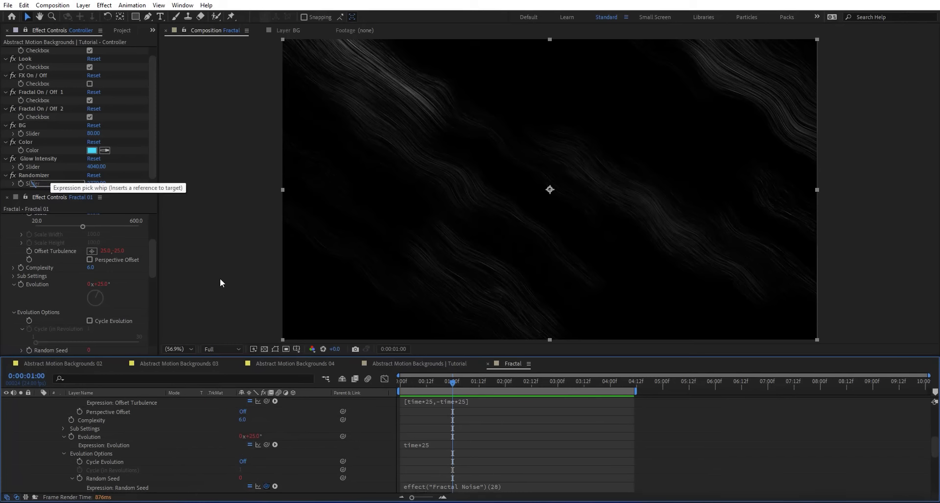
{"action": "type", "text": "*"}
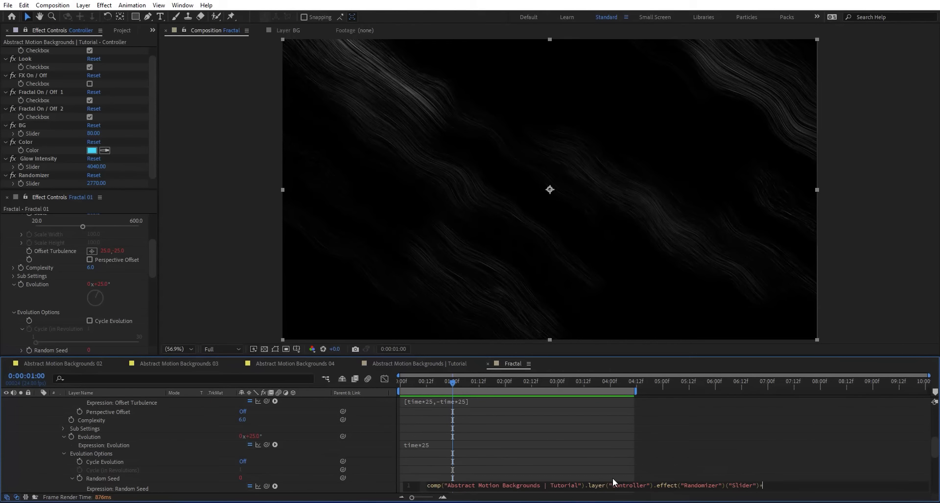
{"action": "left_click", "coordinate": [614, 476]}
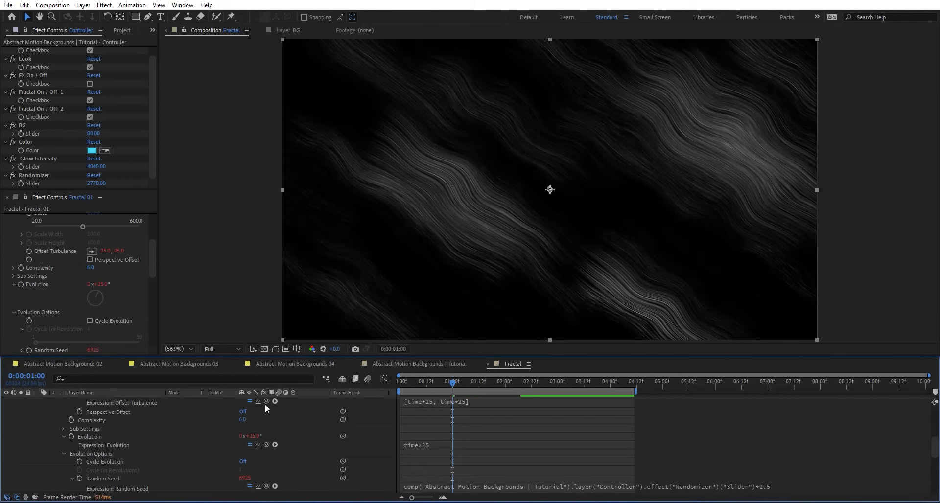
Link the Turbulent Displace Random Seed to the Controller's Randomizer slider with an expression.
{"action": "scroll", "coordinate": [50, 280], "scroll_direction": "down", "scroll_amount": 5}
{"action": "scroll", "coordinate": [49, 281], "scroll_direction": "down", "scroll_amount": 5}
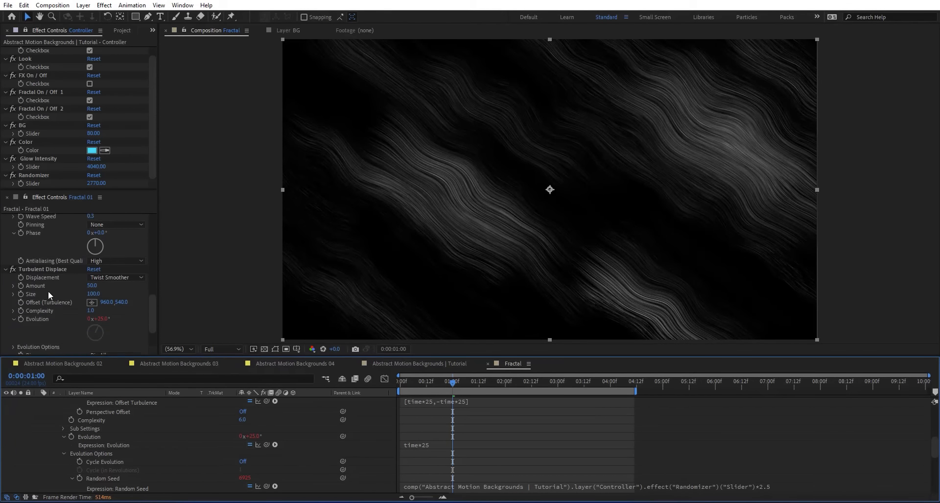
{"action": "left_click", "coordinate": [13, 325]}
{"action": "scroll", "coordinate": [32, 310], "scroll_direction": "down", "scroll_amount": 2}
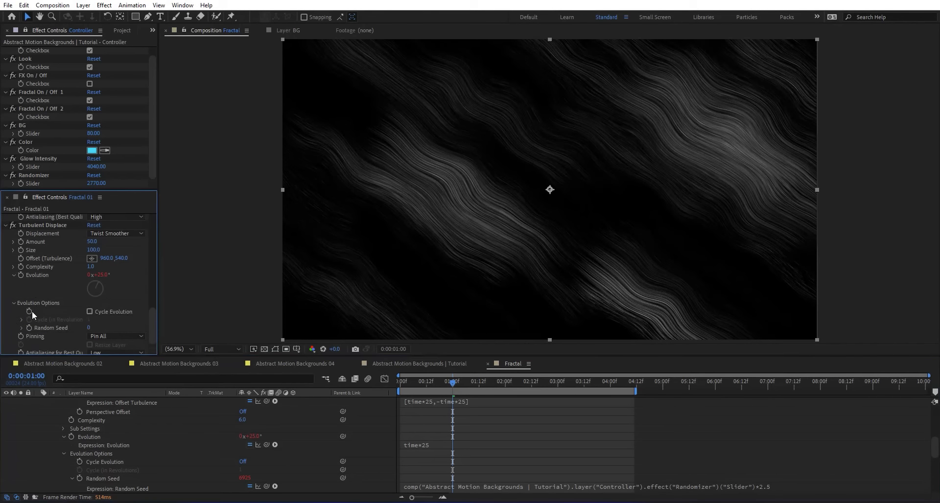
{"action": "left_click", "coordinate": [29, 325], "text": "alt"}
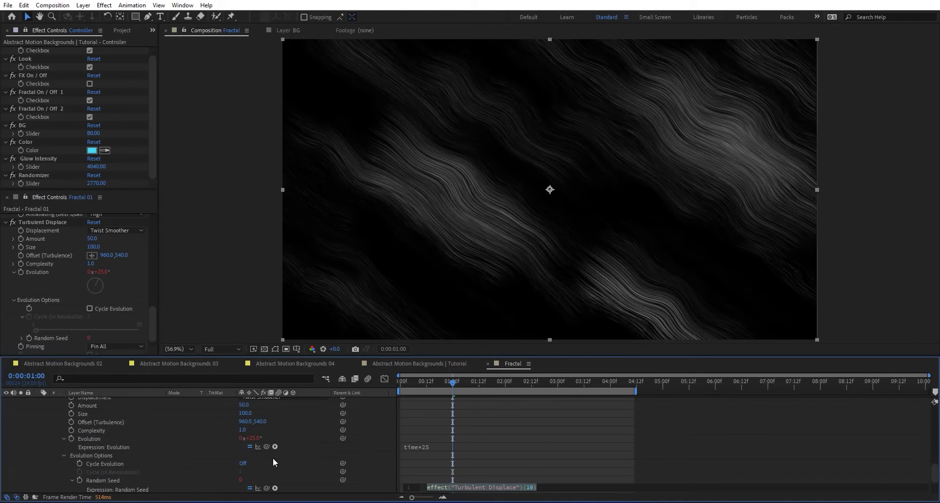
{"action": "scroll", "coordinate": [277, 470], "scroll_direction": "down", "scroll_amount": 2}
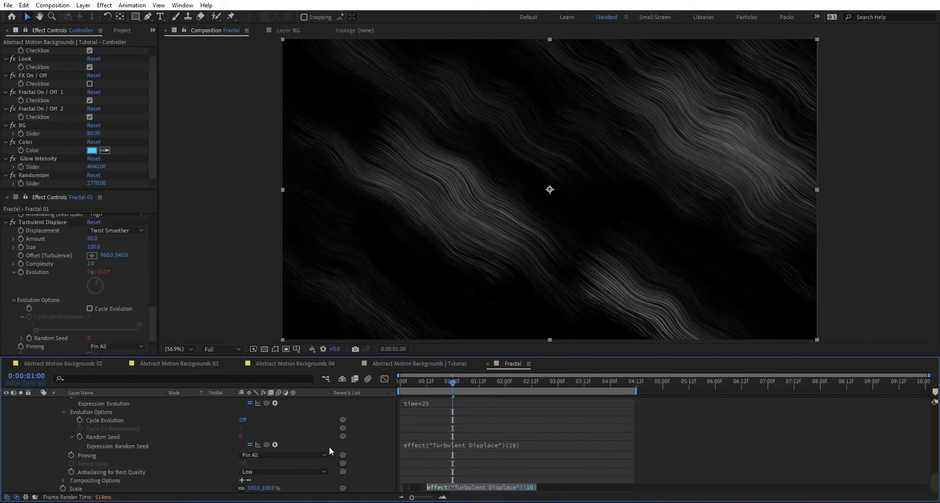
{"action": "left_click_drag", "start_coordinate": [267, 445], "coordinate": [155, 319]}
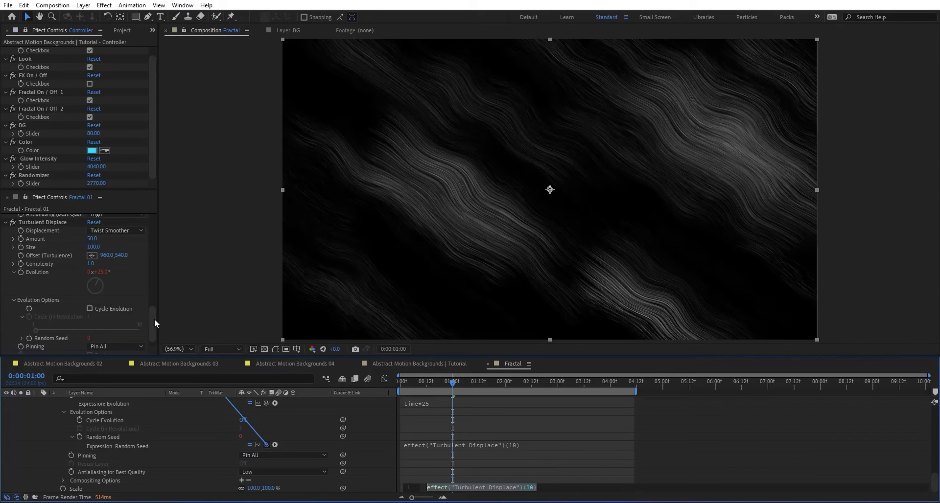
{"action": "left_click", "coordinate": [377, 442]}
Move the current time to 0:00:01:09 and set the Controller's Randomizer slider to 4420.
{"action": "left_click_drag", "start_coordinate": [463, 382], "coordinate": [466, 382]}
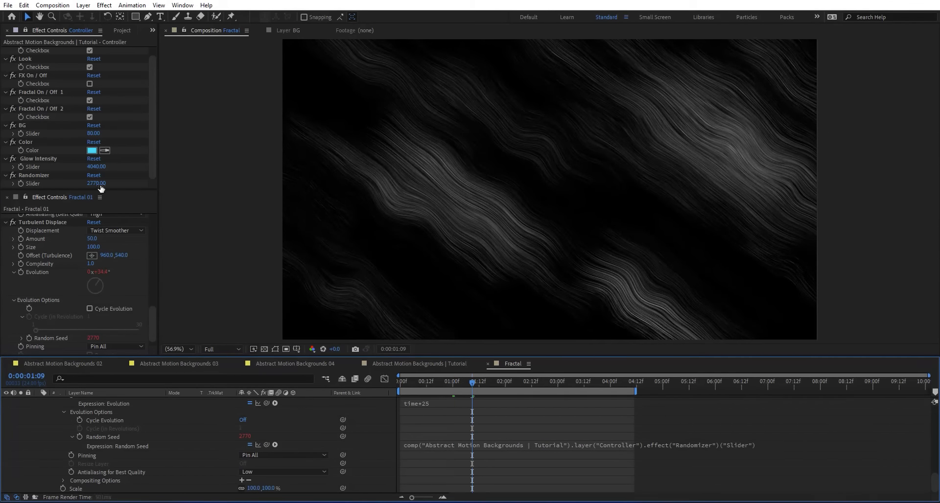
{"action": "left_click_drag", "start_coordinate": [97, 184], "coordinate": [113, 186]}
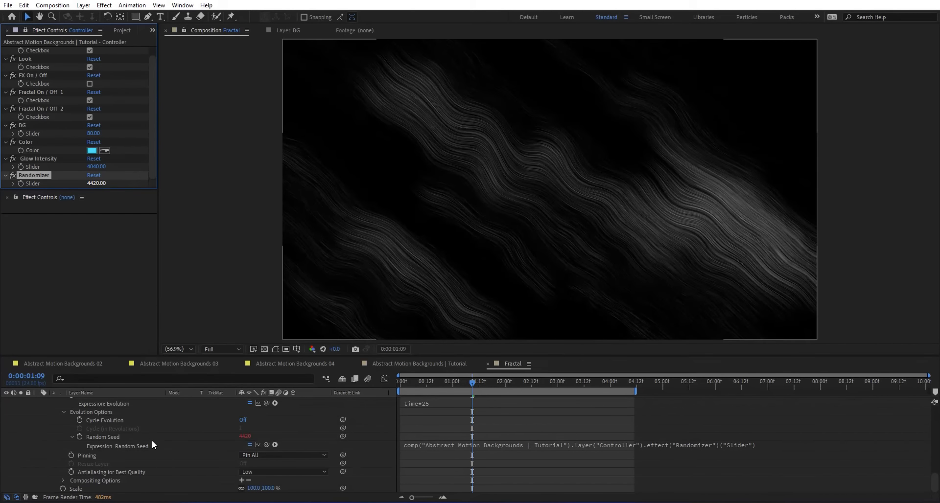
Add an expression to the Fractal 01 layer's Opacity and clear its existing text.
{"action": "scroll", "coordinate": [183, 441], "scroll_direction": "up", "scroll_amount": 5}
{"action": "scroll", "coordinate": [183, 441], "scroll_direction": "up", "scroll_amount": 5}
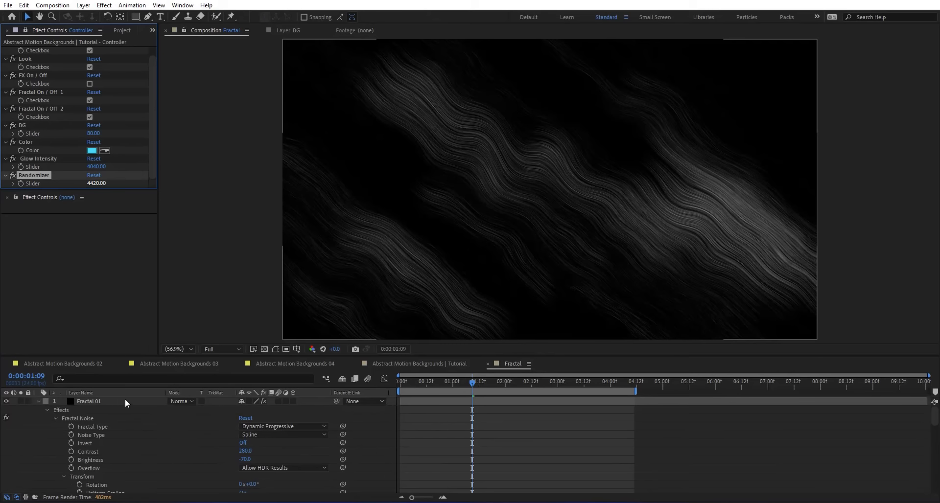
{"action": "left_click", "coordinate": [125, 398]}
{"action": "key", "text": "t"}
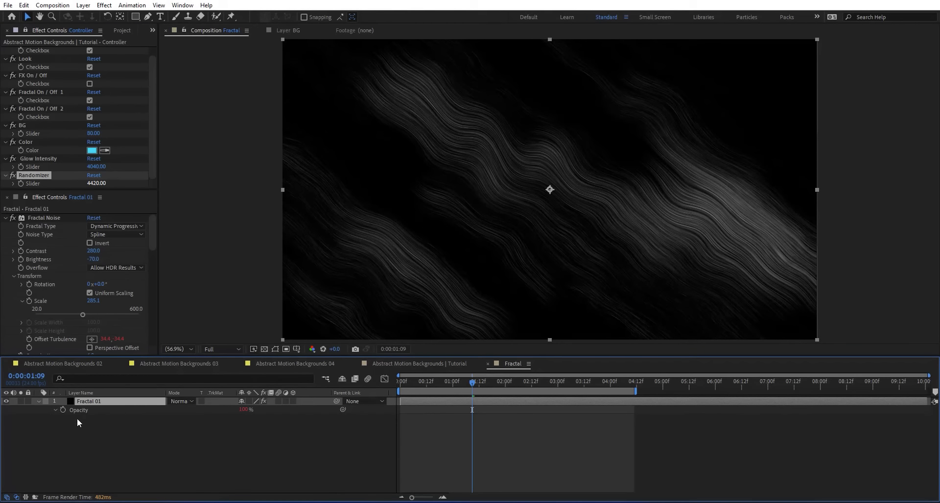
{"action": "type", "text": "if(comp(\"Abstract Motion Backgrounds 04\").layer(\"Controller\").effect(\"Fractal On / Off  1\")(\"Checkbox\")==1) 100 else 0;"}
{"action": "left_click", "coordinate": [455, 420]}
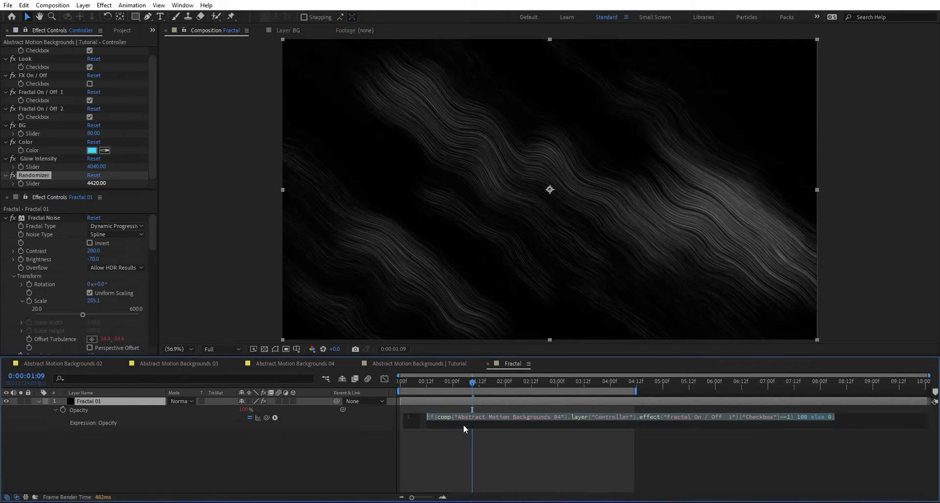
{"action": "key", "text": "BackSpace"}
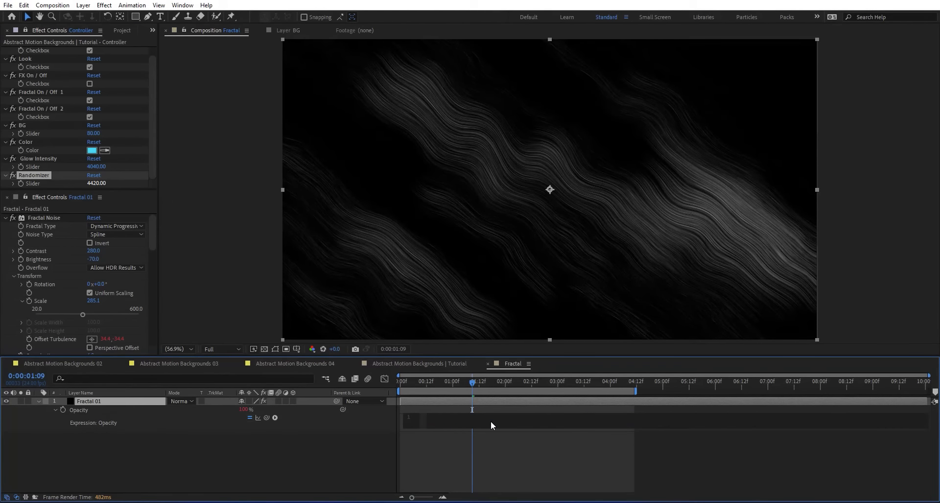
Write Fractal 01's Opacity expression as an if condition: 100 when the Tutorial Controller's Fractal On / Off 1 checkbox equals 1, else 0.
{"action": "type", "text": "if"}
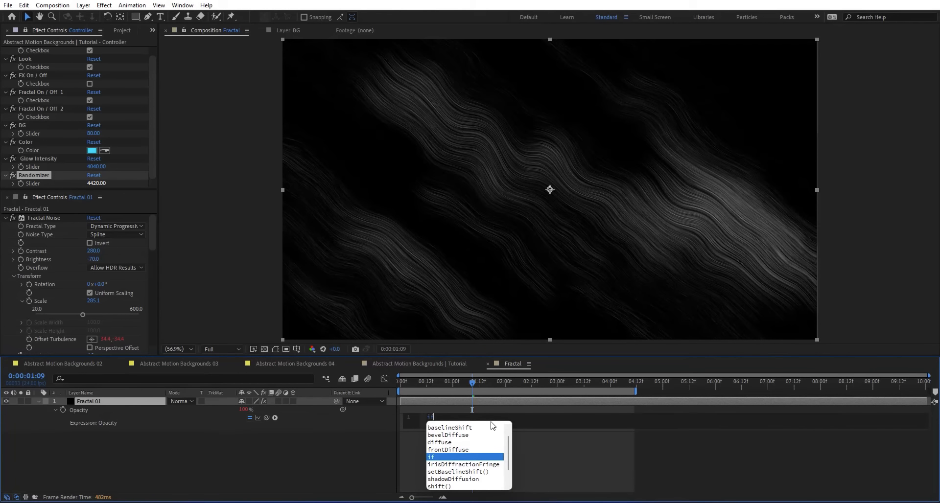
{"action": "type", "text": "("}
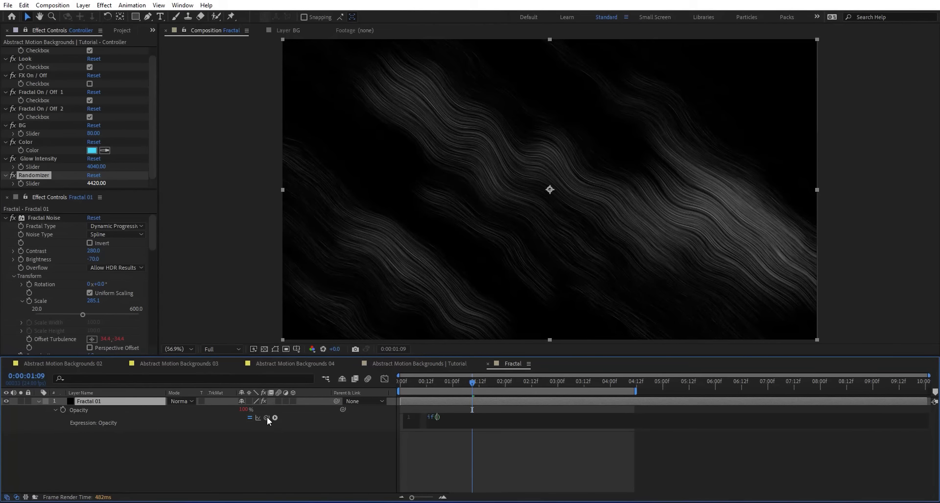
{"action": "left_click_drag", "start_coordinate": [267, 418], "coordinate": [37, 98]}
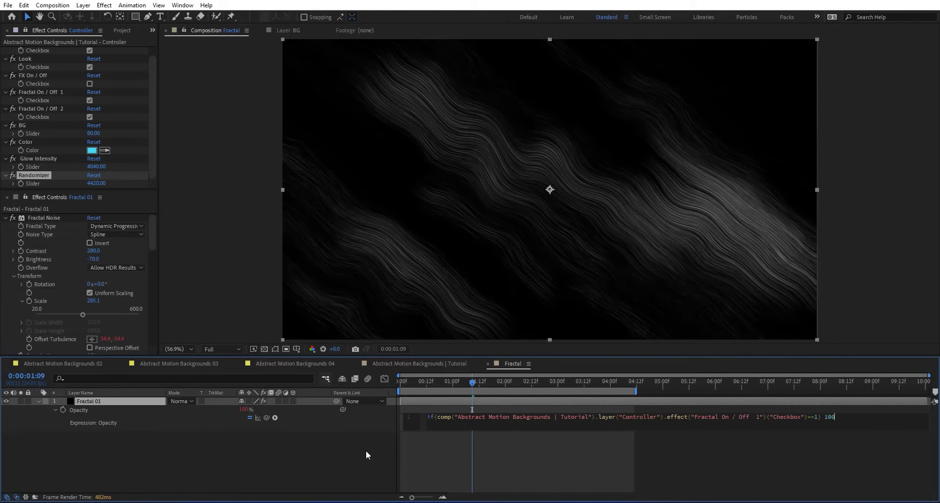
{"action": "type", "text": "sle"}
{"action": "key", "text": "BackSpace"}
{"action": "key", "text": "BackSpace"}
{"action": "type", "text": "lse 0"}
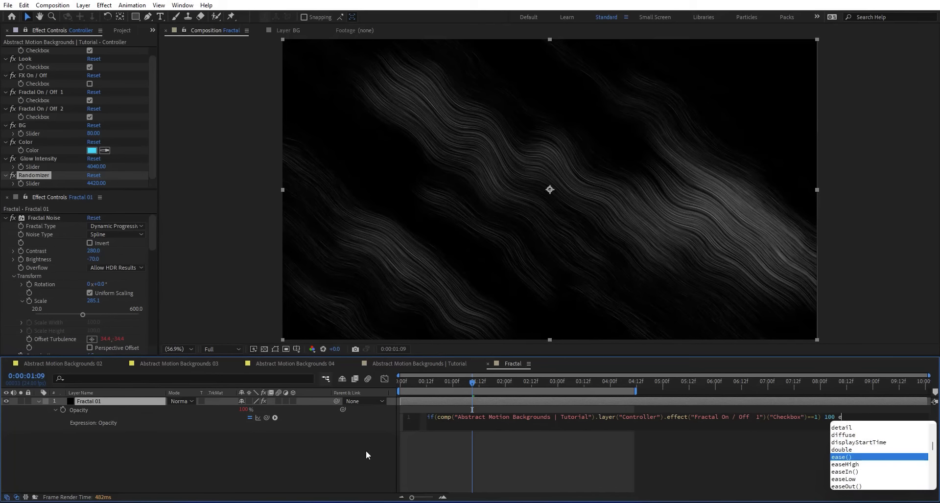
{"action": "key", "text": "KP_Enter"}
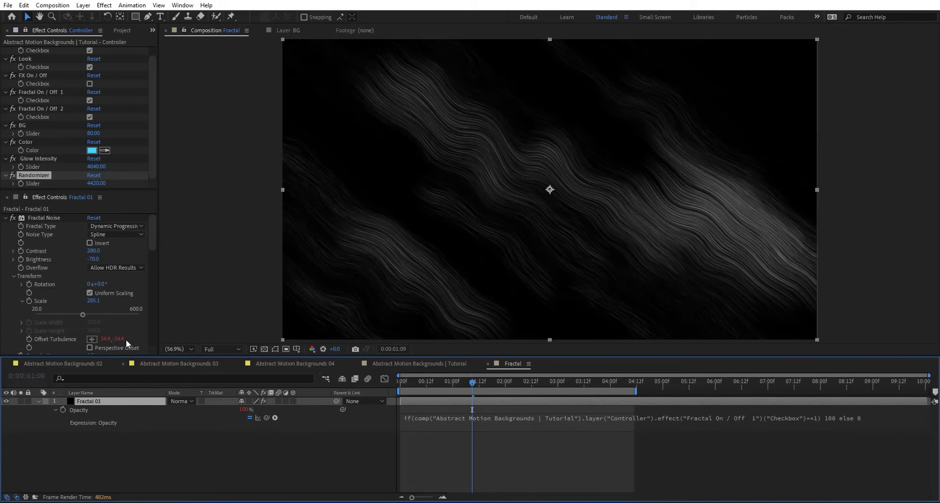
Test the Opacity expression by switching the Controller's Fractal On / Off 1 checkbox off and on twice.
{"action": "left_click", "coordinate": [90, 100]}
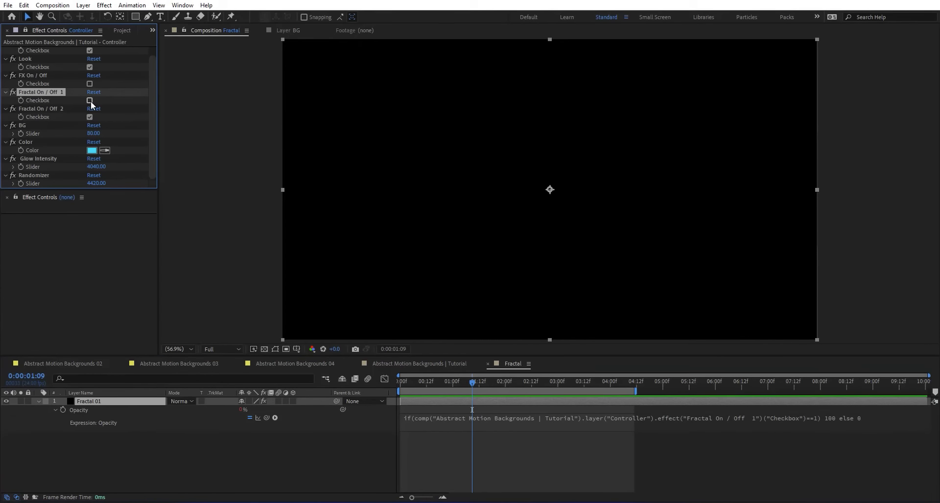
{"action": "left_click", "coordinate": [90, 101]}
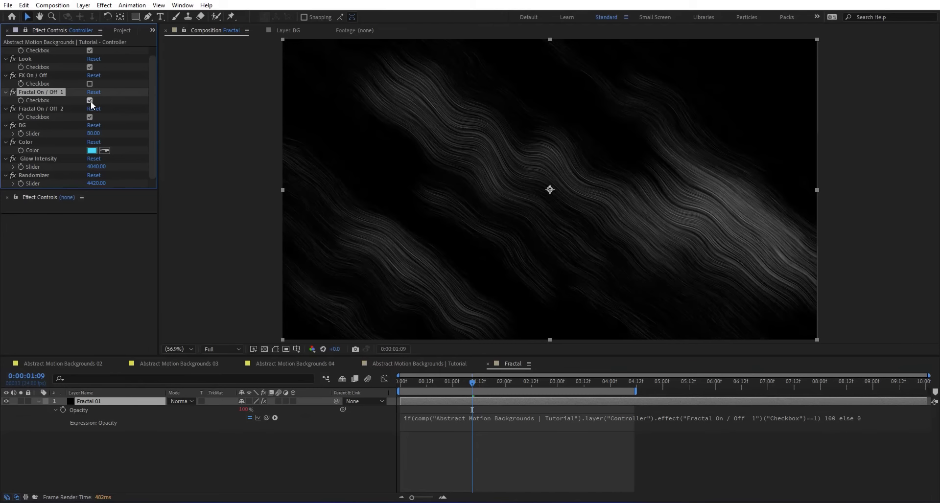
{"action": "left_click", "coordinate": [90, 100]}
{"action": "left_click", "coordinate": [90, 101]}
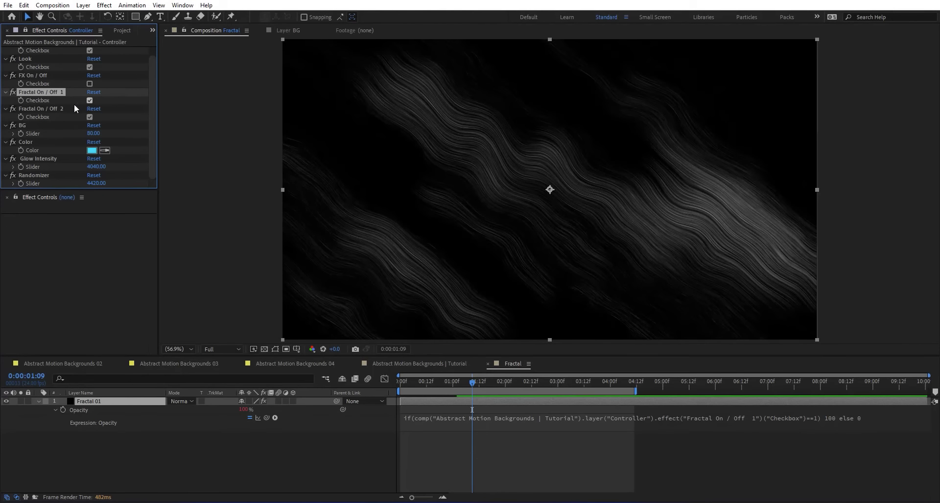
Duplicate the Fractal 01 layer and go back to a single unlocked Effect Controls panel for the selected layer.
{"action": "left_click", "coordinate": [130, 401]}
{"action": "key", "text": "ctrl+d"}
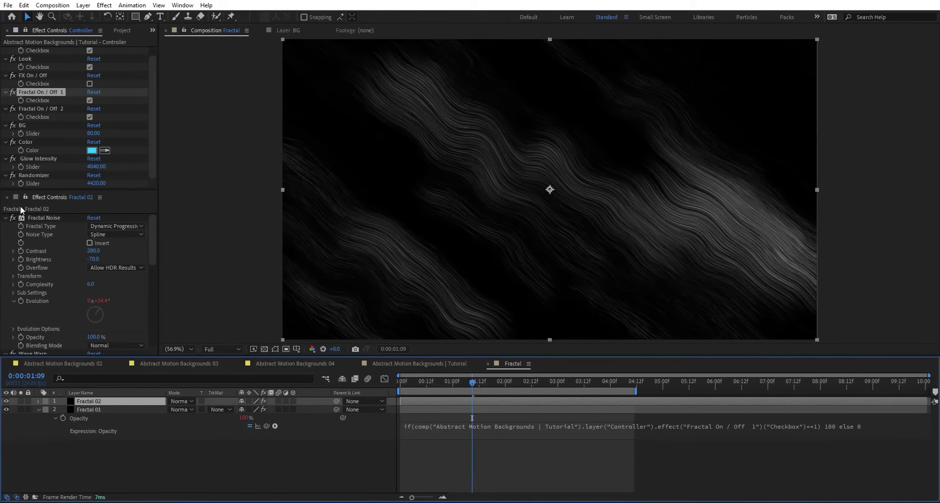
{"action": "left_click", "coordinate": [7, 197]}
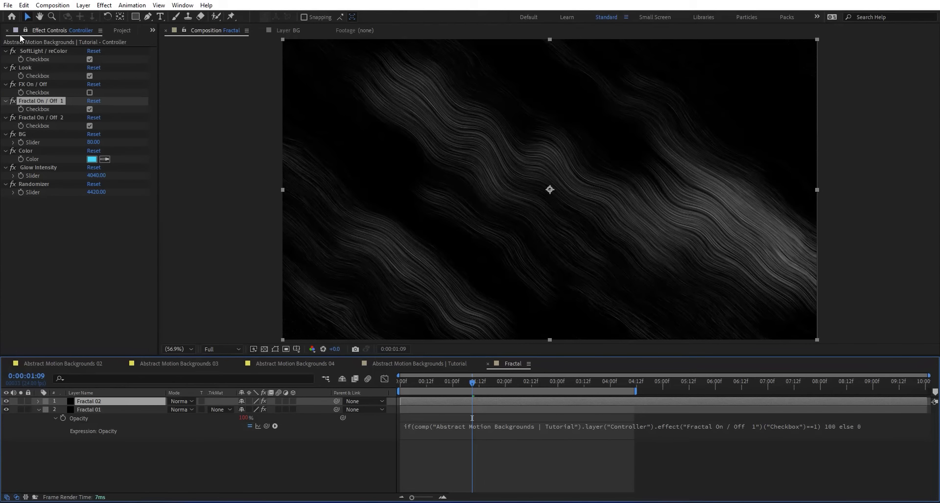
{"action": "left_click", "coordinate": [46, 219]}
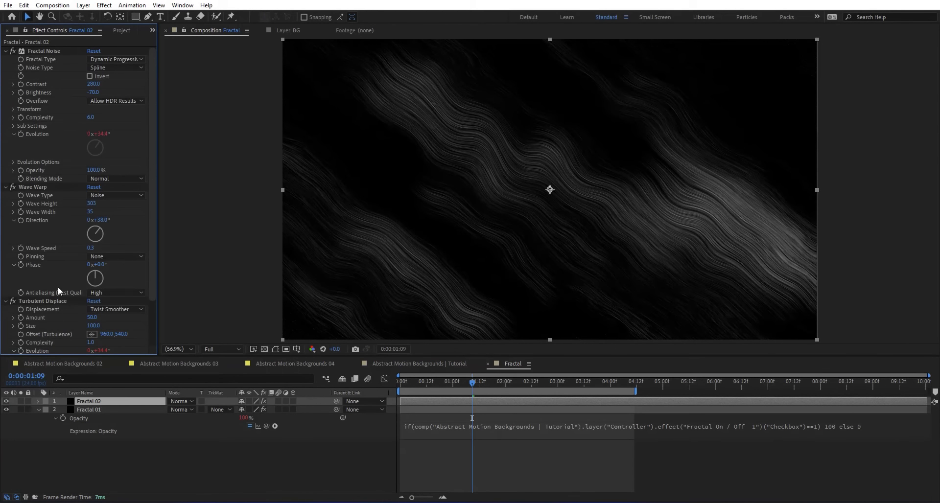
Delete the Fractal Noise, Wave Warp and Turbulent Displace effects from the Fractal 02 layer.
{"action": "scroll", "coordinate": [58, 287], "scroll_direction": "down", "scroll_amount": 3}
{"action": "left_click", "coordinate": [48, 246]}
{"action": "left_click", "coordinate": [43, 134], "text": "ctrl"}
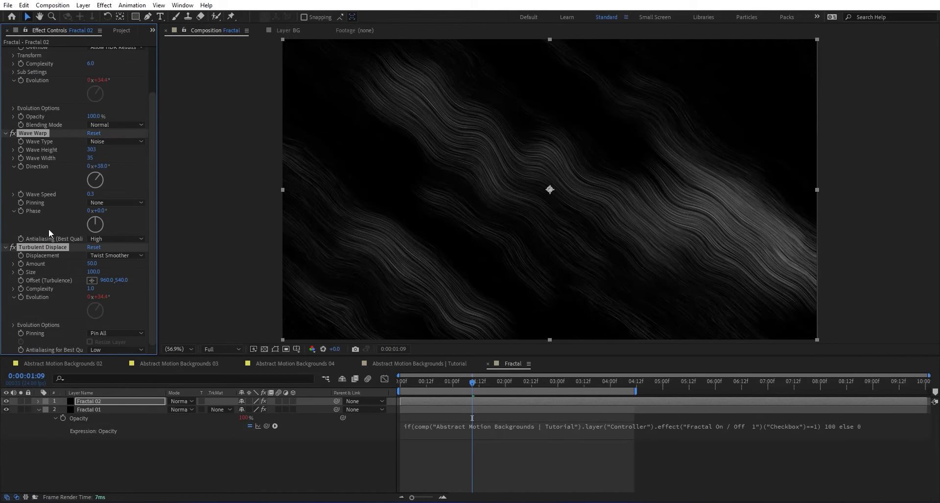
{"action": "key", "text": "Delete"}
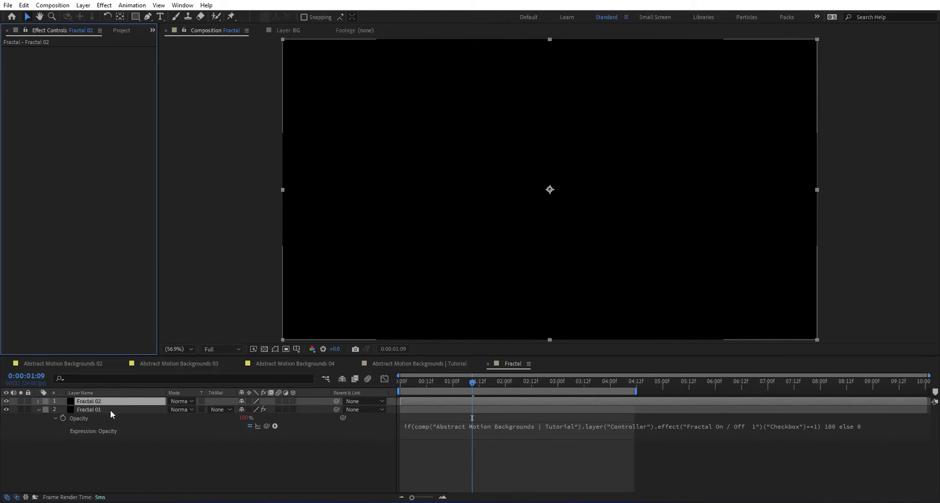
Copy all of Fractal 01's effects with property links and paste them onto the Fractal 02 layer.
{"action": "left_click", "coordinate": [105, 411]}
{"action": "left_click", "coordinate": [38, 51]}
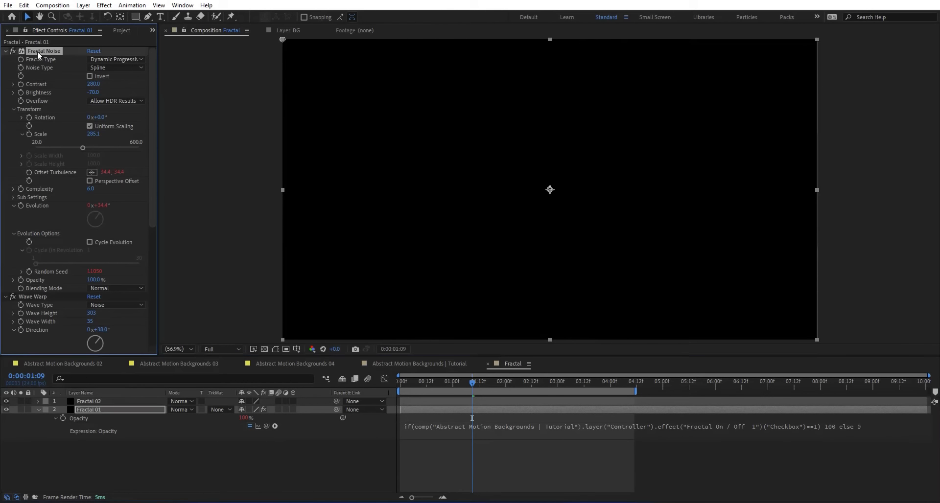
{"action": "key", "text": "ctrl+a"}
{"action": "left_click", "coordinate": [52, 5]}
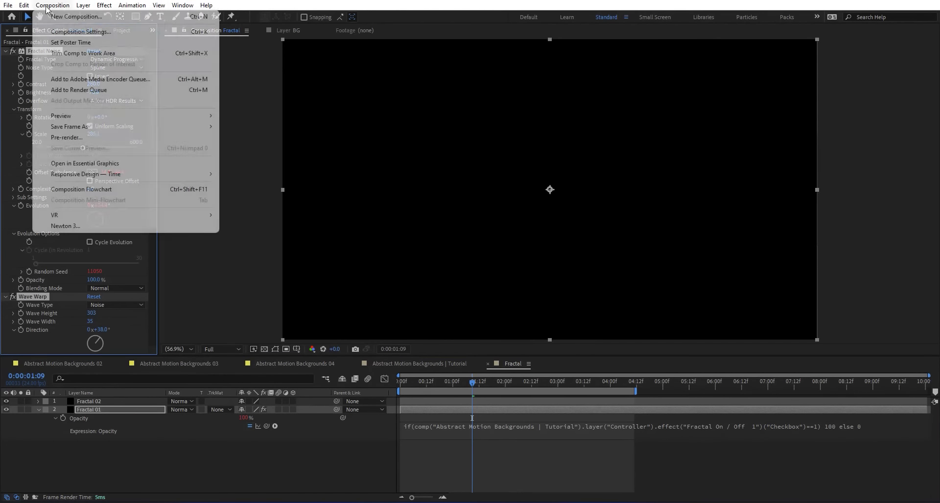
{"action": "left_click", "coordinate": [23, 5]}
{"action": "left_click", "coordinate": [91, 79]}
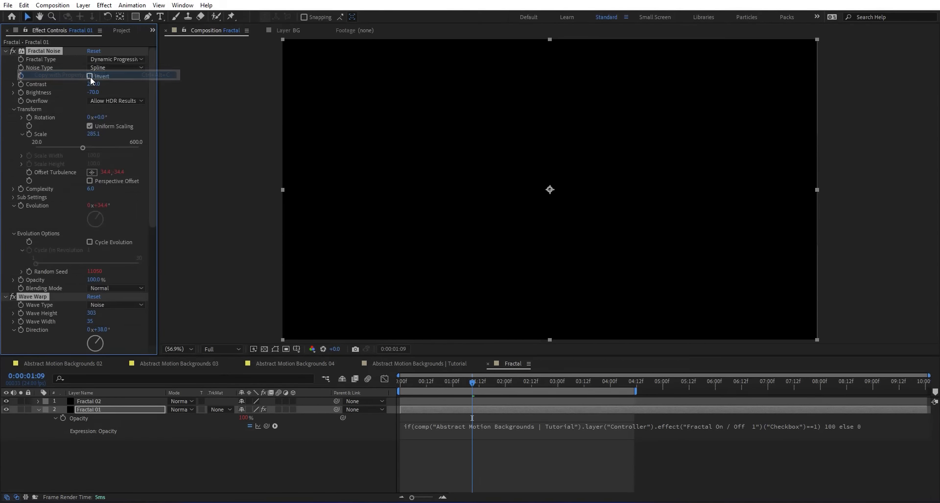
{"action": "left_click", "coordinate": [122, 401]}
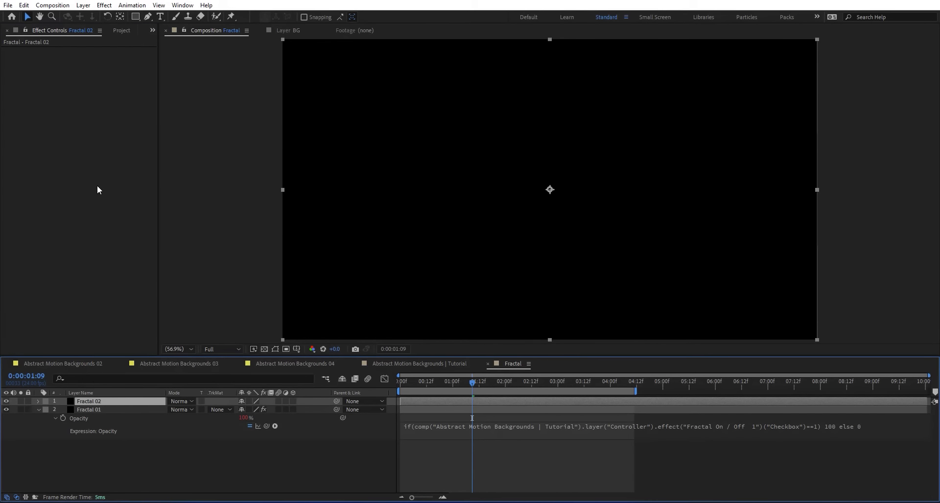
{"action": "key", "text": "ctrl+v"}
Remove the linking expressions from Contrast, Brightness and Complexity in Fractal 02's Fractal Noise effect.
{"action": "left_click", "coordinate": [122, 121]}
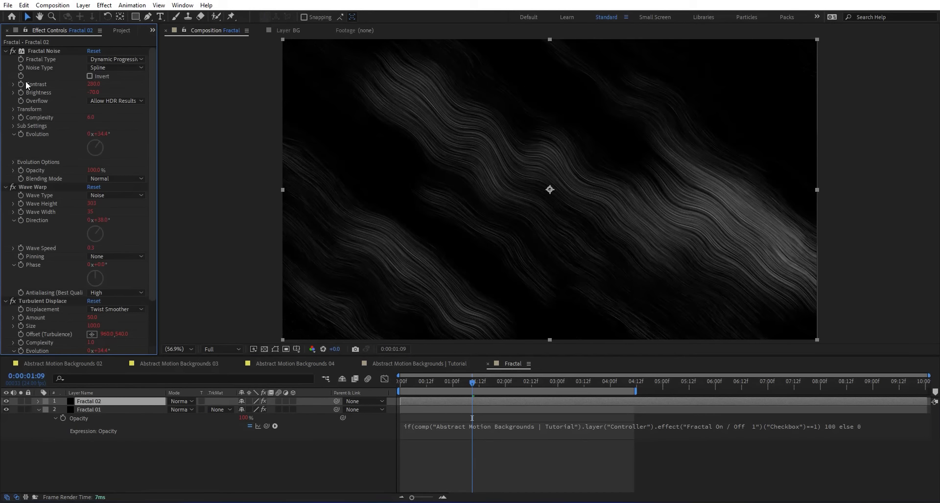
{"action": "left_click", "coordinate": [21, 84], "text": "alt"}
{"action": "left_click", "coordinate": [21, 92], "text": "alt"}
Test the property links by setting Fractal 01's Turbulent Displace Amount to 81, checking Fractal 02, and restoring the Amount to 50.
{"action": "left_click", "coordinate": [89, 410]}
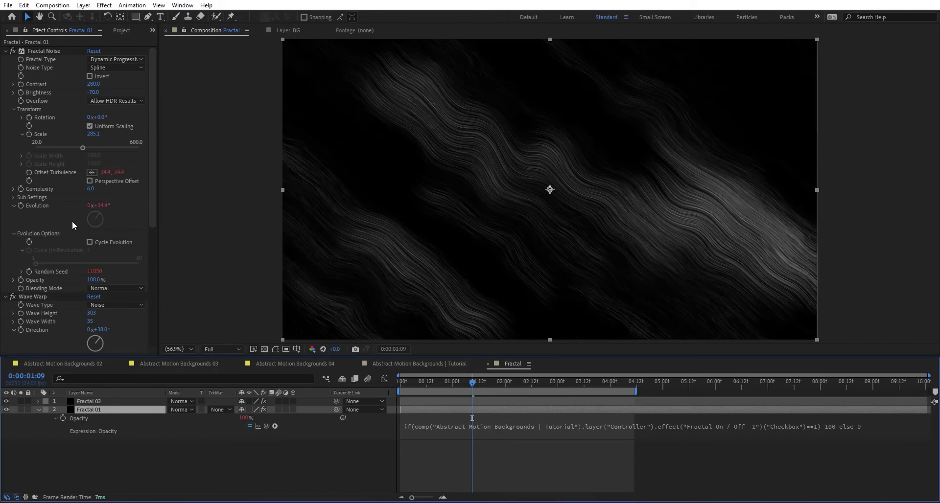
{"action": "scroll", "coordinate": [53, 269], "scroll_direction": "down", "scroll_amount": 8}
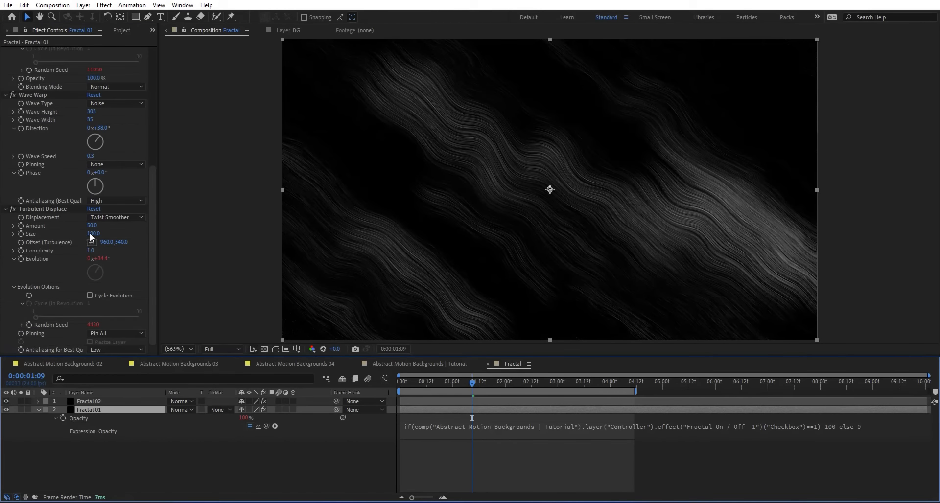
{"action": "left_click", "coordinate": [106, 401]}
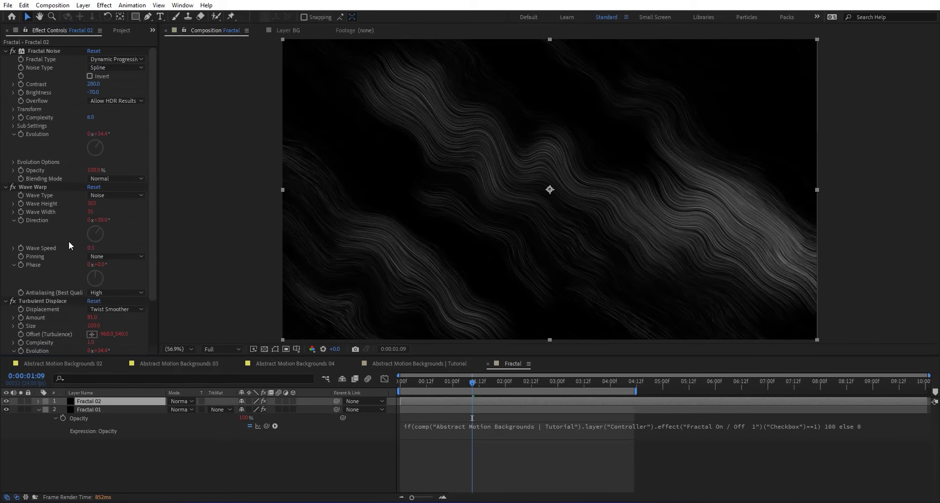
{"action": "scroll", "coordinate": [58, 266], "scroll_direction": "down", "scroll_amount": 3}
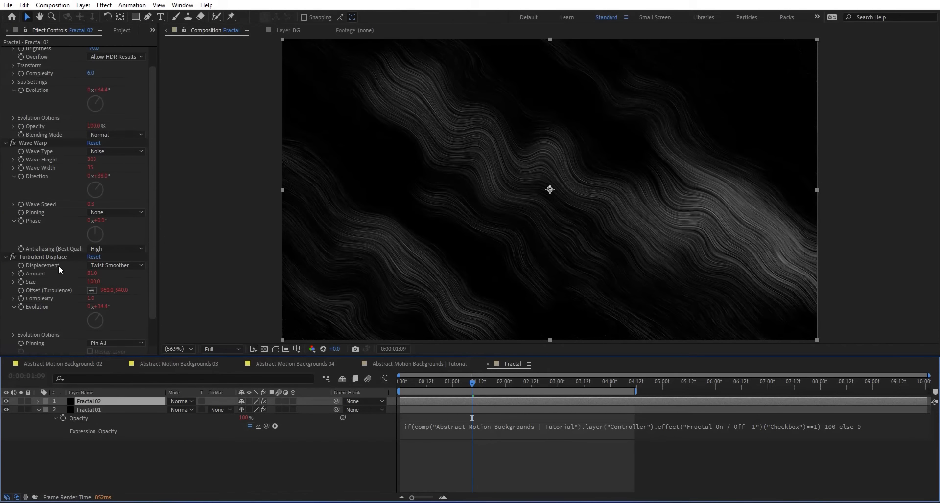
{"action": "left_click", "coordinate": [95, 410]}
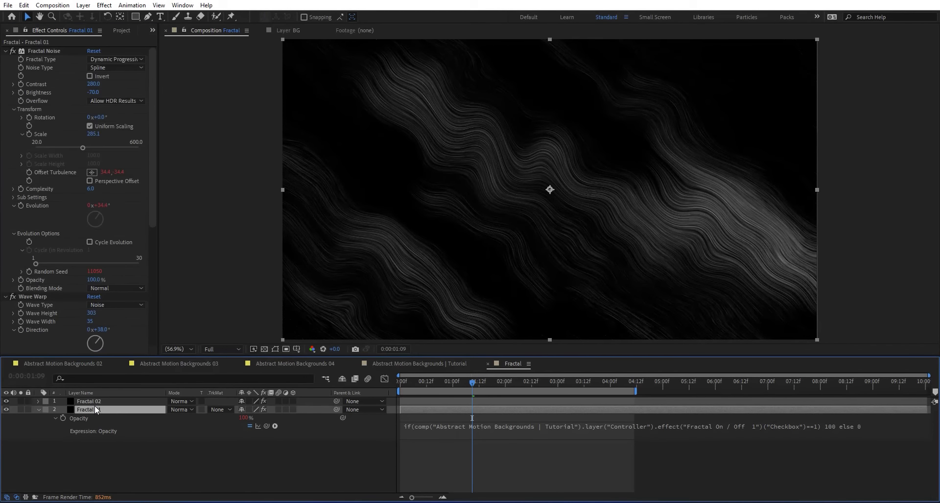
{"action": "scroll", "coordinate": [58, 267], "scroll_direction": "down", "scroll_amount": 1}
{"action": "scroll", "coordinate": [59, 294], "scroll_direction": "down", "scroll_amount": 4}
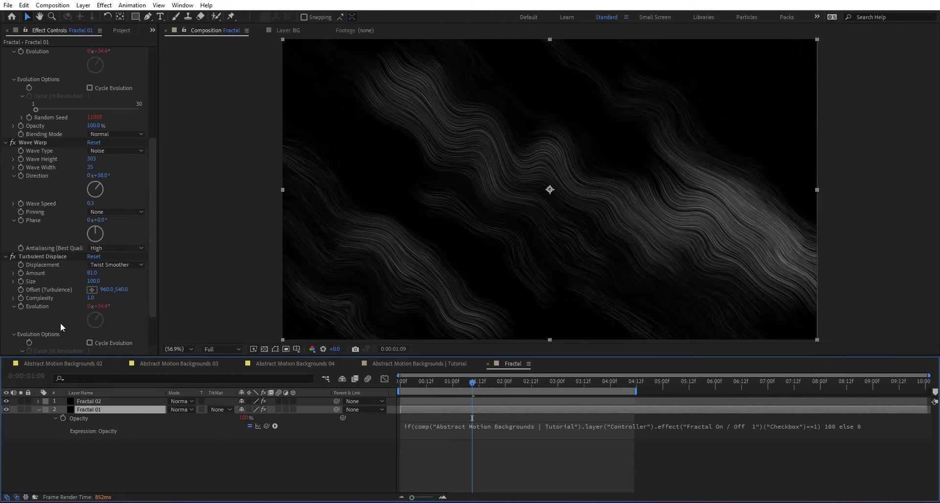
{"action": "left_click", "coordinate": [90, 273]}
{"action": "type", "text": "50"}
{"action": "key", "text": "Return"}
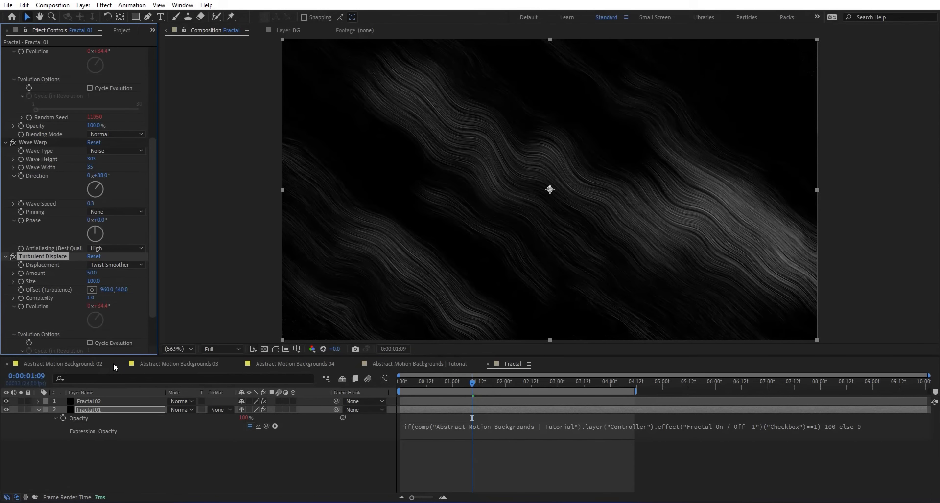
Give Fractal 02's Opacity the same if expression as Fractal 01, referring to the Controller's Fractal On / Off 2 checkbox.
{"action": "left_click", "coordinate": [107, 399]}
{"action": "key", "text": "t"}
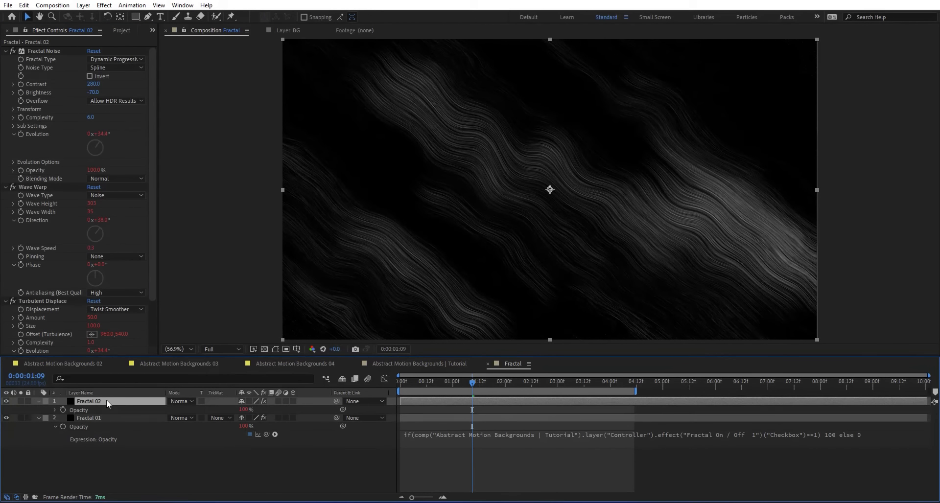
{"action": "left_click", "coordinate": [53, 410]}
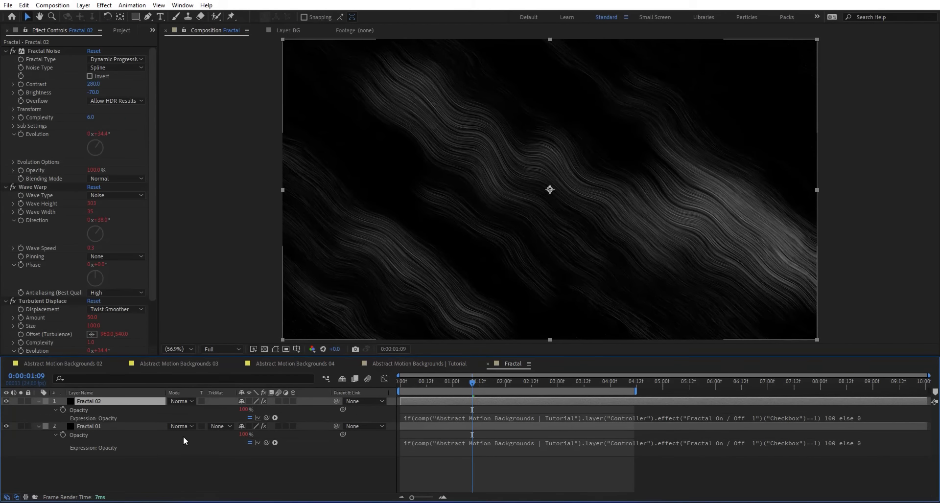
{"action": "left_click", "coordinate": [741, 420]}
{"action": "left_click", "coordinate": [757, 424]}
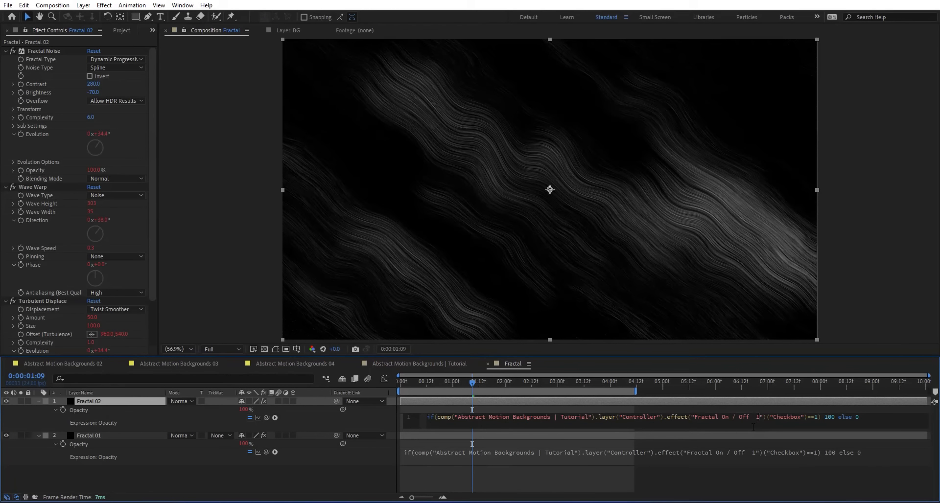
{"action": "type", "text": "2"}
{"action": "key", "text": "KP_Enter"}
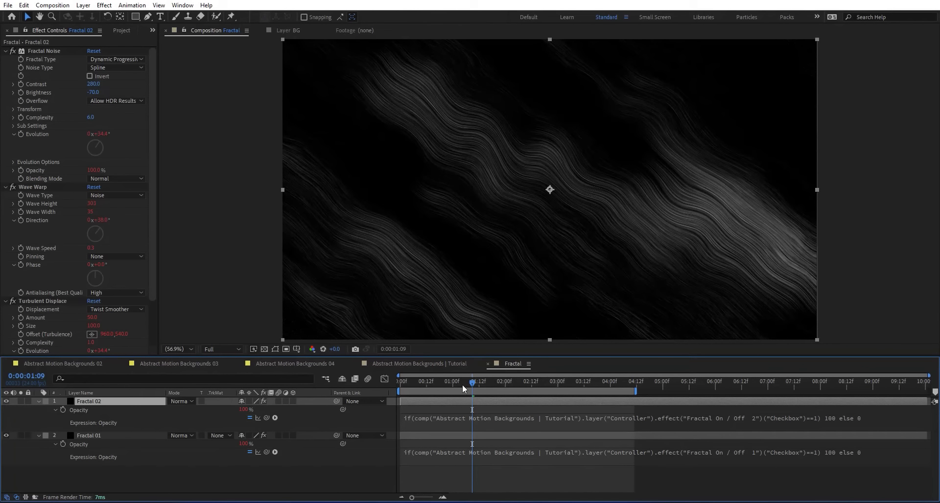
Review the Controller's fractal checkboxes in the Tutorial composition and return to the Fractal composition.
{"action": "left_click", "coordinate": [431, 363]}
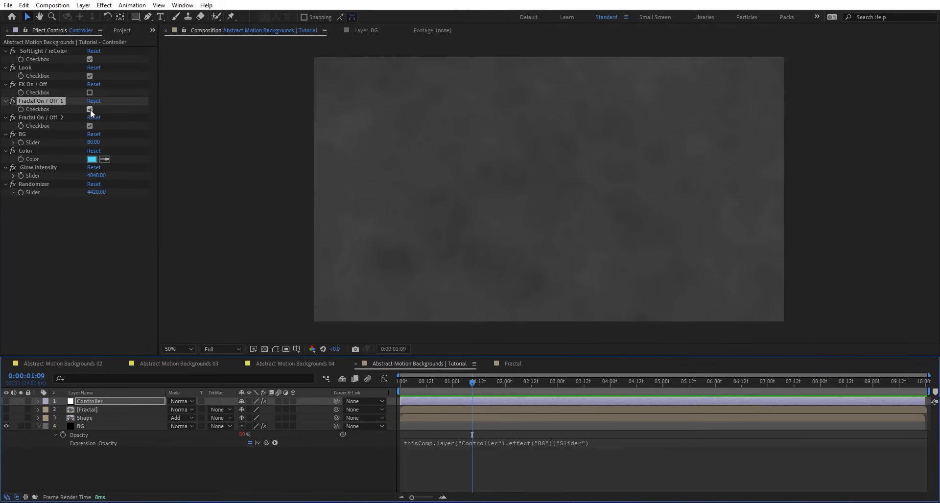
{"action": "left_click", "coordinate": [514, 364]}
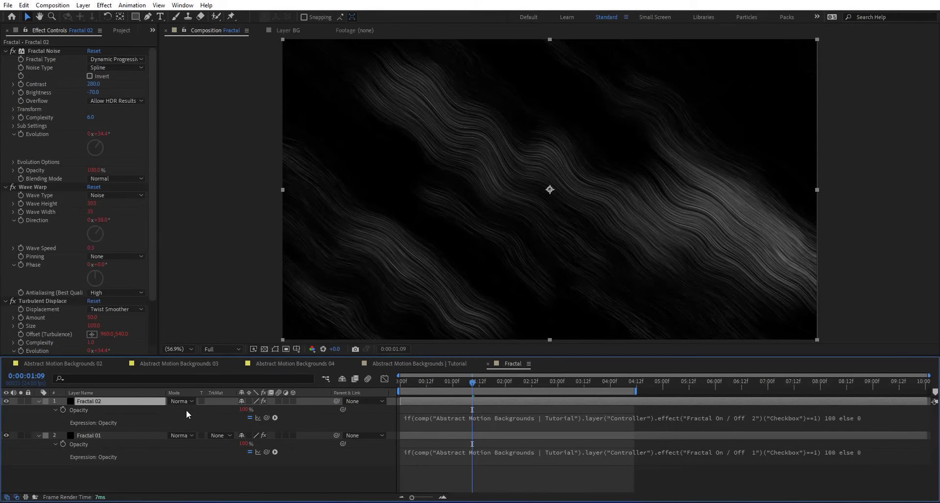
Try the Lighten blending mode on the Fractal 02 layer and toggle the layer's visibility to compare the result.
{"action": "left_click", "coordinate": [174, 402]}
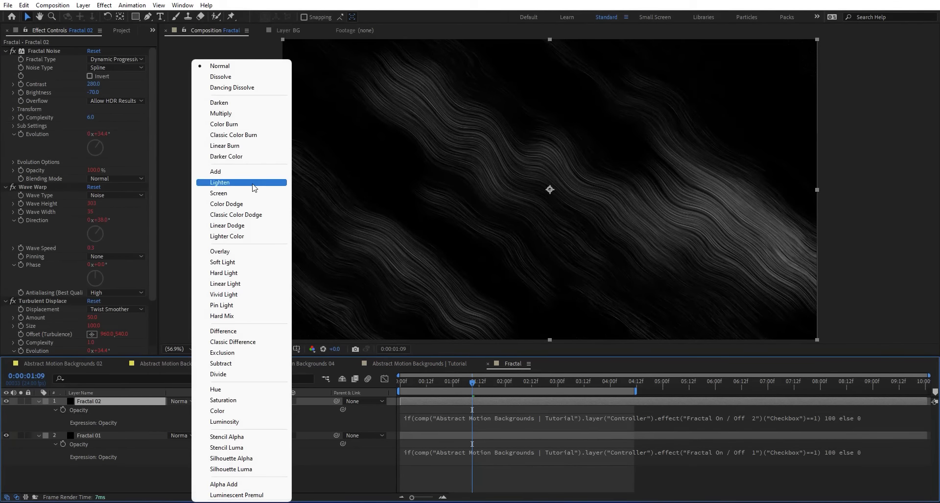
{"action": "left_click", "coordinate": [225, 182]}
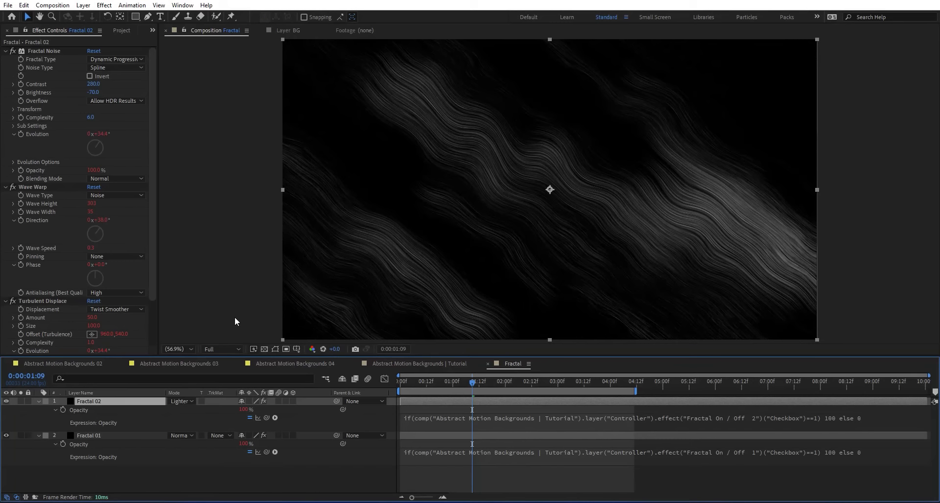
{"action": "left_click", "coordinate": [6, 402]}
{"action": "left_click", "coordinate": [6, 402]}
{"action": "left_click", "coordinate": [7, 402]}
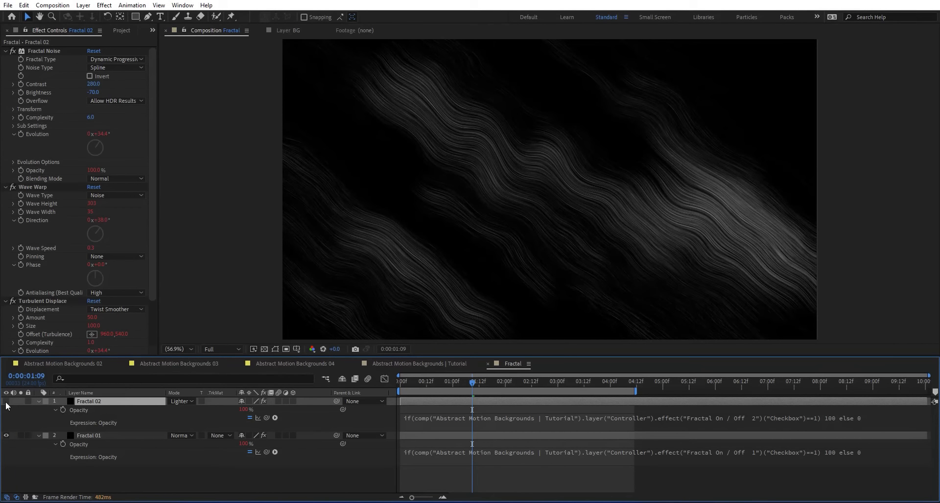
{"action": "left_click", "coordinate": [7, 402]}
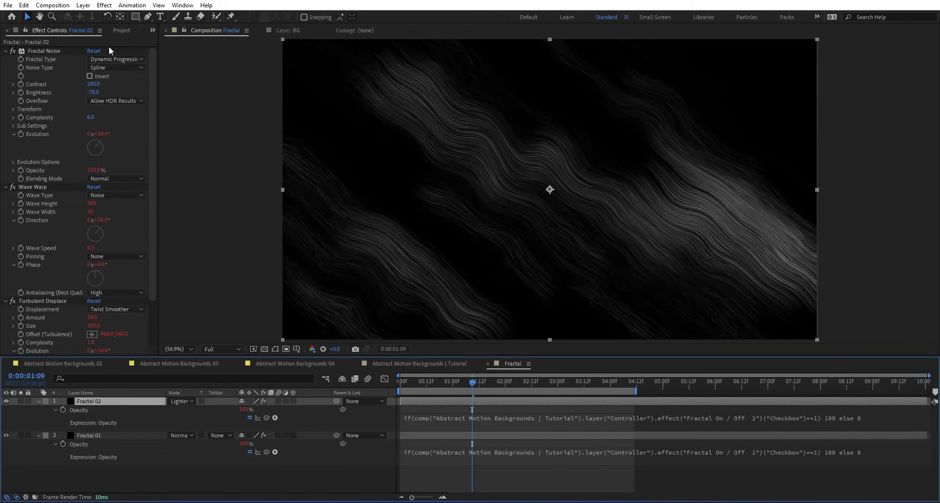
Try the Strings and Swirly fractal types on Fractal 02's Fractal Noise and set the layer's blending mode to Add.
{"action": "left_click", "coordinate": [117, 59]}
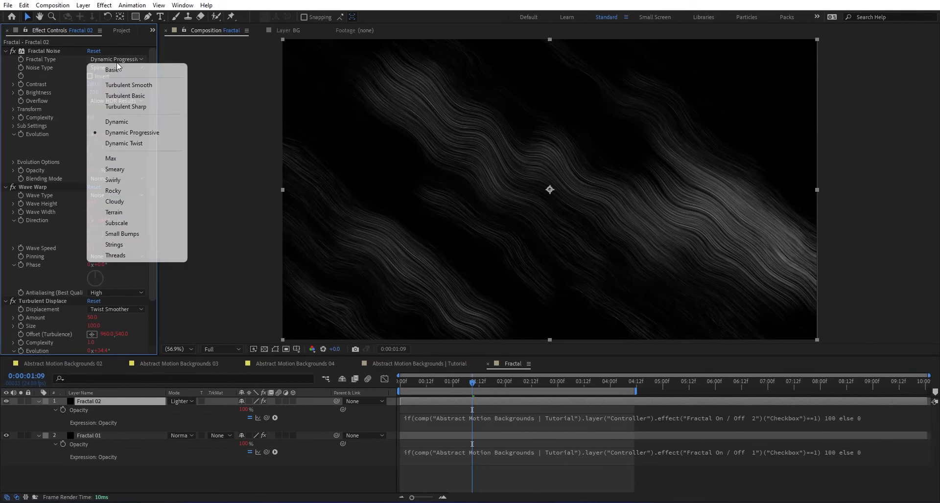
{"action": "left_click", "coordinate": [140, 246]}
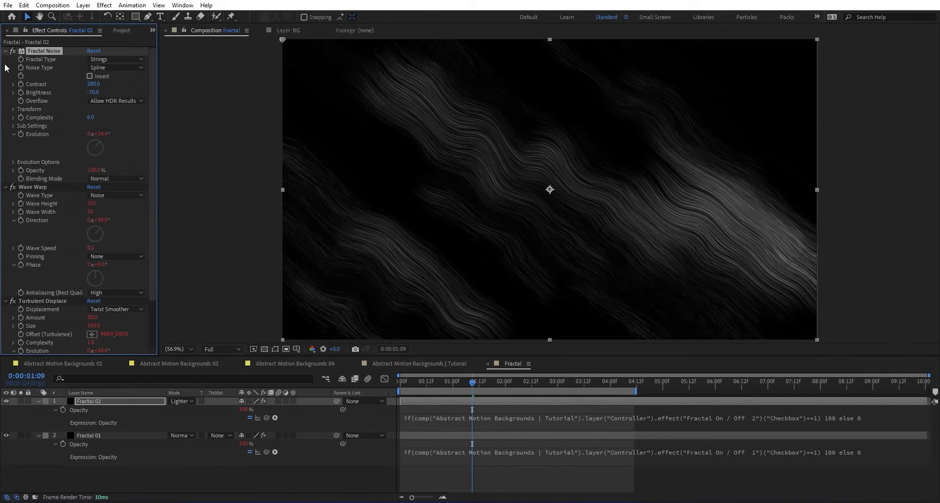
{"action": "left_click", "coordinate": [125, 61]}
{"action": "left_click", "coordinate": [147, 172]}
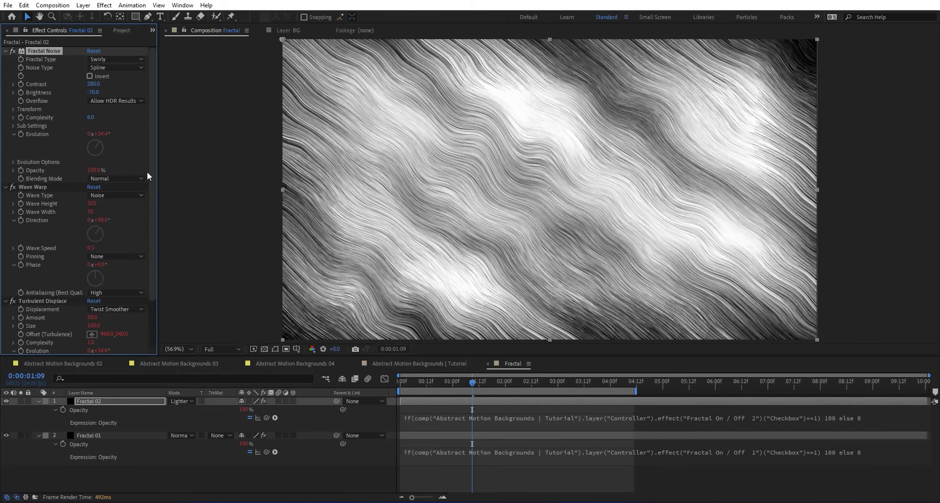
{"action": "left_click", "coordinate": [181, 402]}
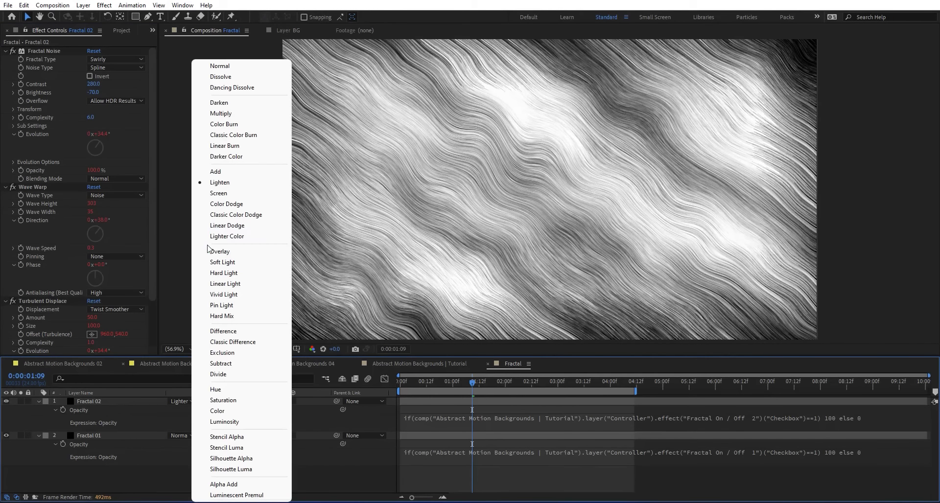
{"action": "left_click", "coordinate": [230, 172]}
Try the Rocky, Cloudy, Subscale and Threads fractal types on Fractal 02's Fractal Noise effect.
{"action": "left_click", "coordinate": [118, 59]}
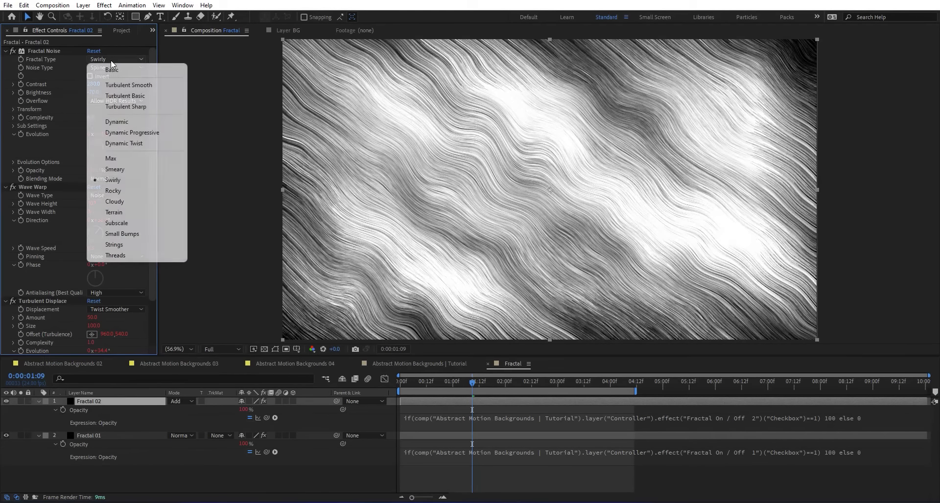
{"action": "left_click", "coordinate": [126, 190]}
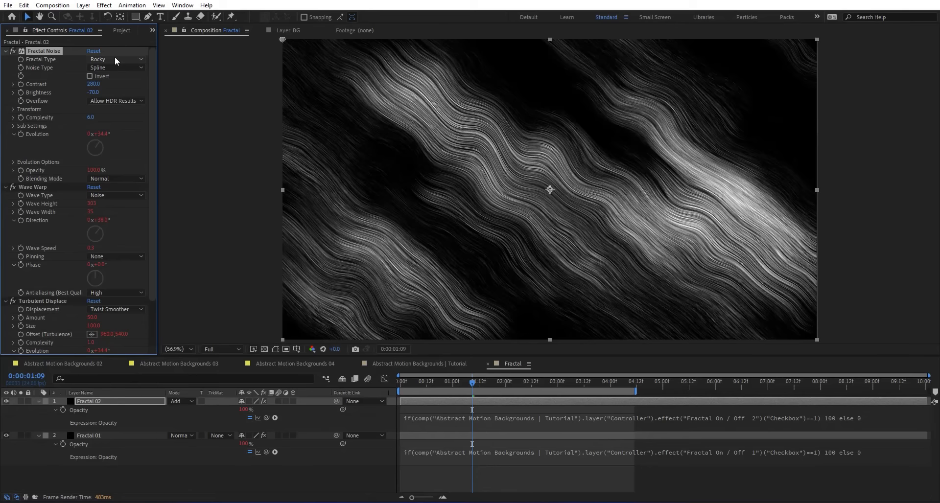
{"action": "left_click", "coordinate": [114, 59]}
{"action": "left_click", "coordinate": [126, 200]}
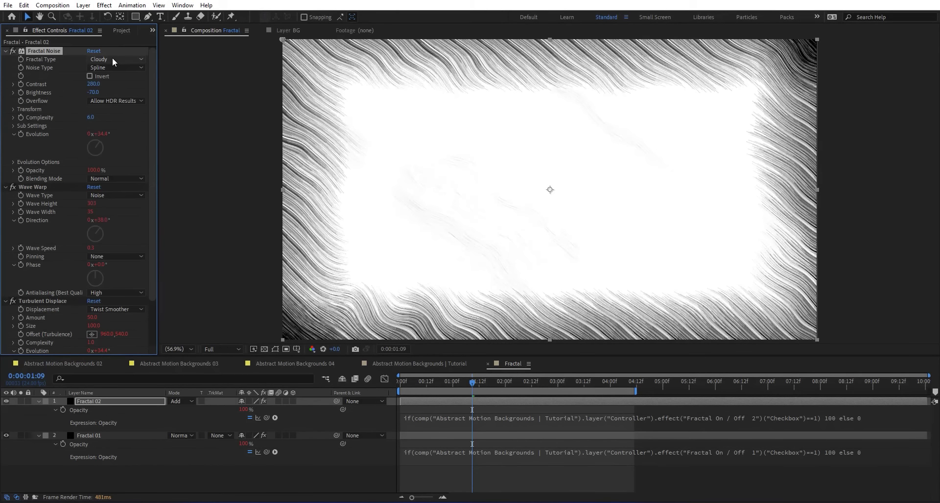
{"action": "left_click", "coordinate": [113, 58]}
{"action": "left_click", "coordinate": [125, 220]}
{"action": "left_click", "coordinate": [107, 57]}
{"action": "left_click", "coordinate": [124, 255]}
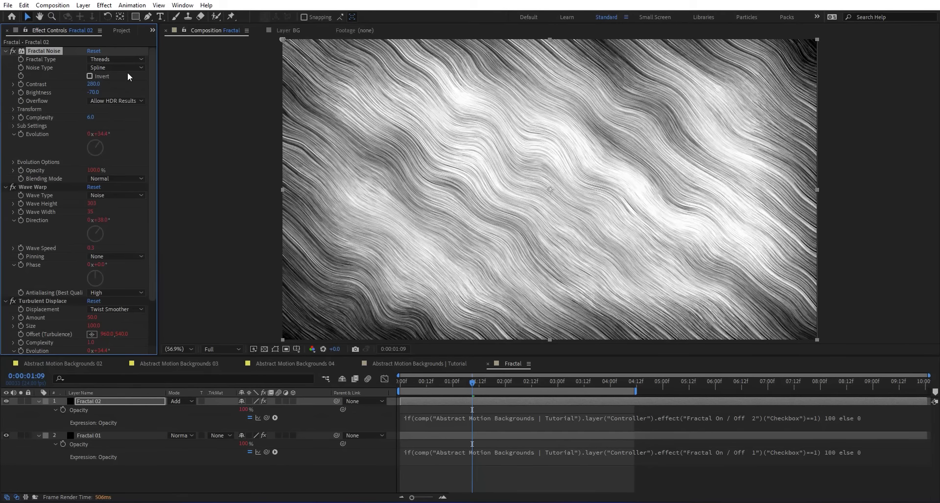
Set Fractal 02's Fractal Type to Strings and preview the Fractal composition from its first frame.
{"action": "left_click", "coordinate": [117, 59]}
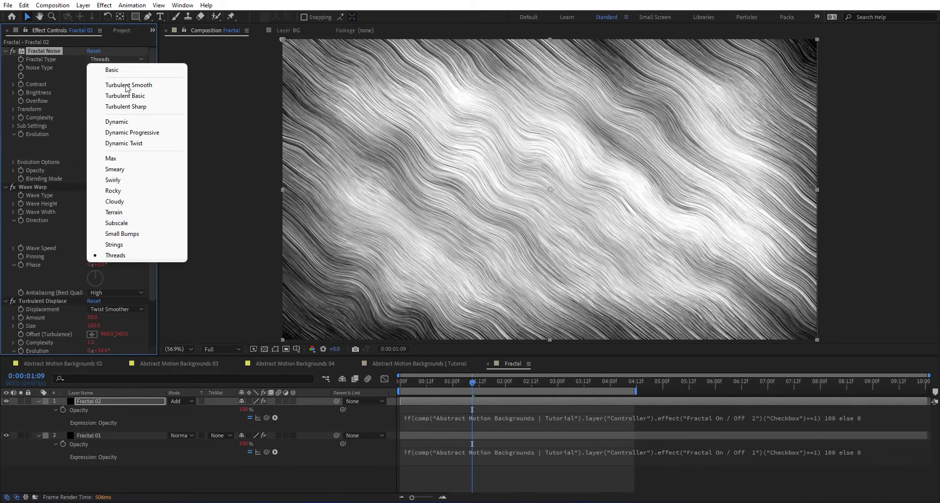
{"action": "left_click", "coordinate": [129, 244]}
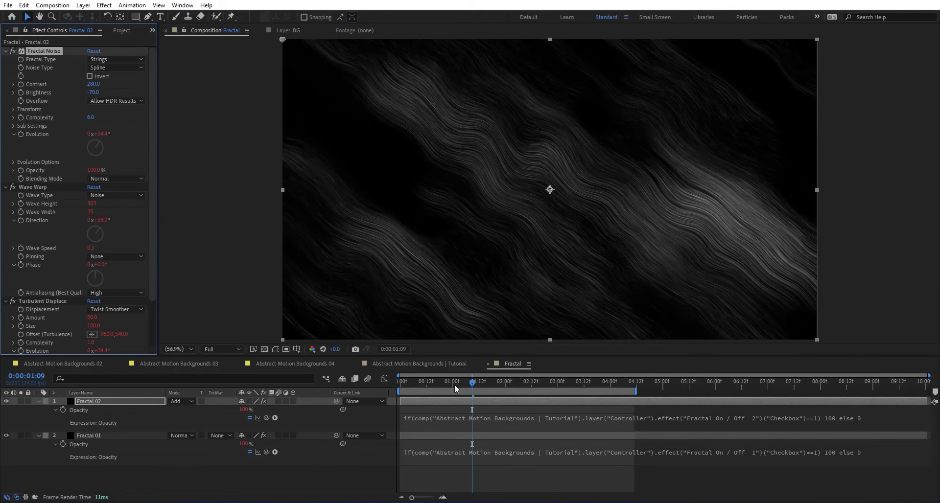
{"action": "left_click_drag", "start_coordinate": [455, 384], "coordinate": [411, 382]}
{"action": "key", "text": "Home"}
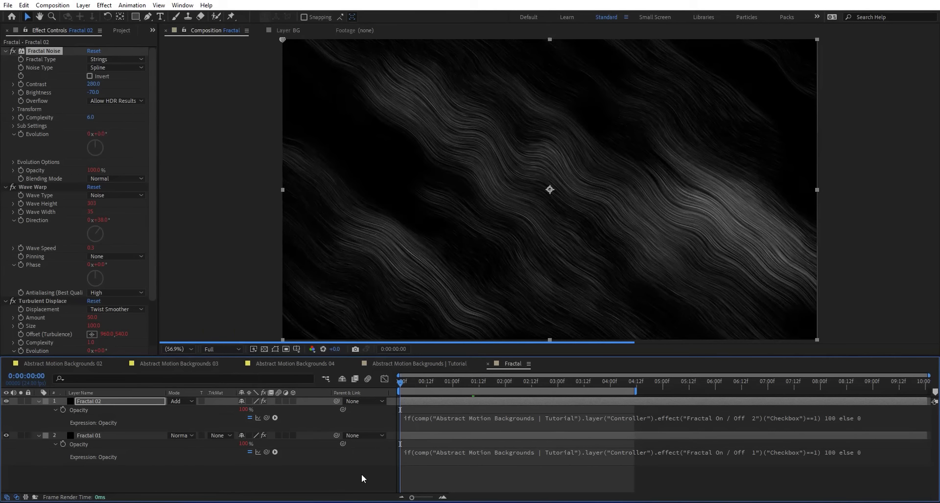
{"action": "left_click", "coordinate": [362, 474]}
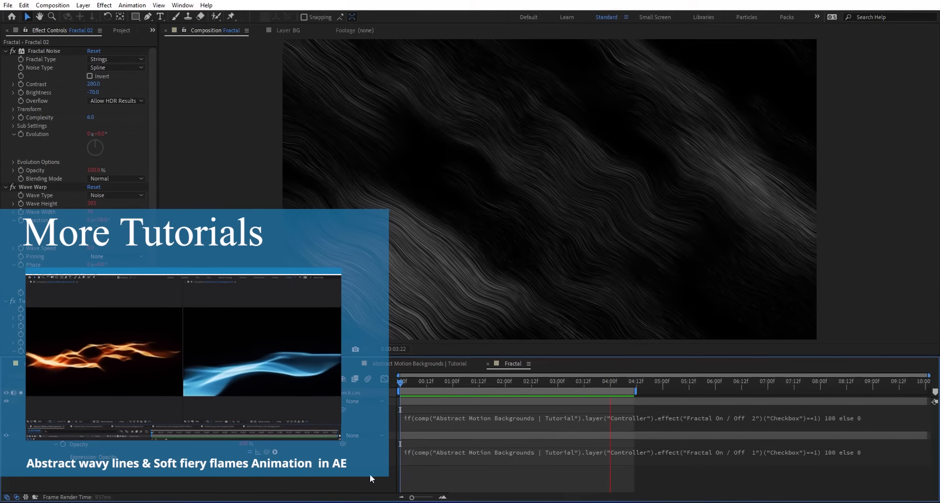
In the Tutorial composition, make the Shape layer visible and apply Fast Box Blur with a Blur Radius of 200.
{"action": "left_click", "coordinate": [431, 363]}
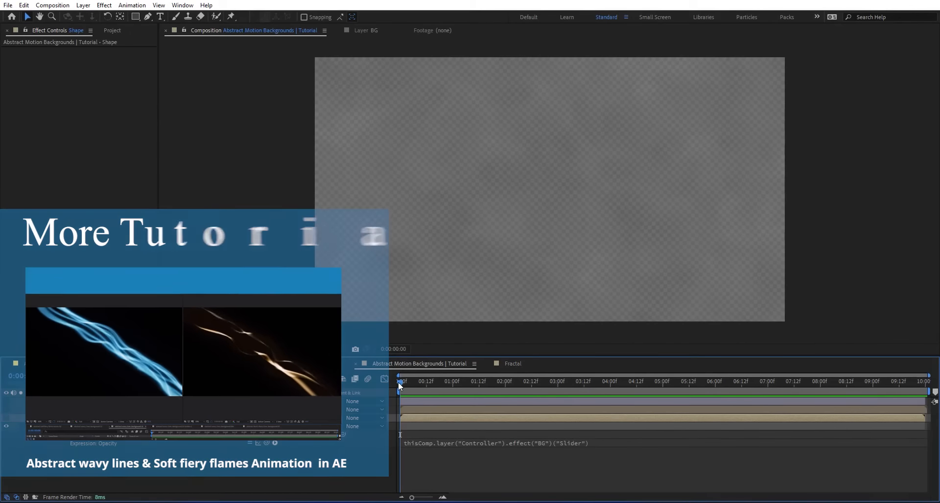
{"action": "left_click", "coordinate": [6, 418]}
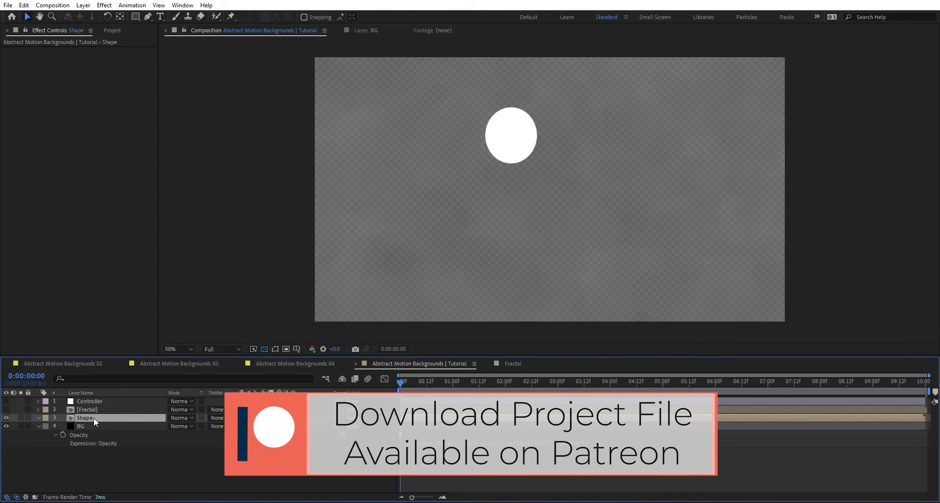
{"action": "key", "text": "ctrl+space"}
{"action": "type", "text": "fast"}
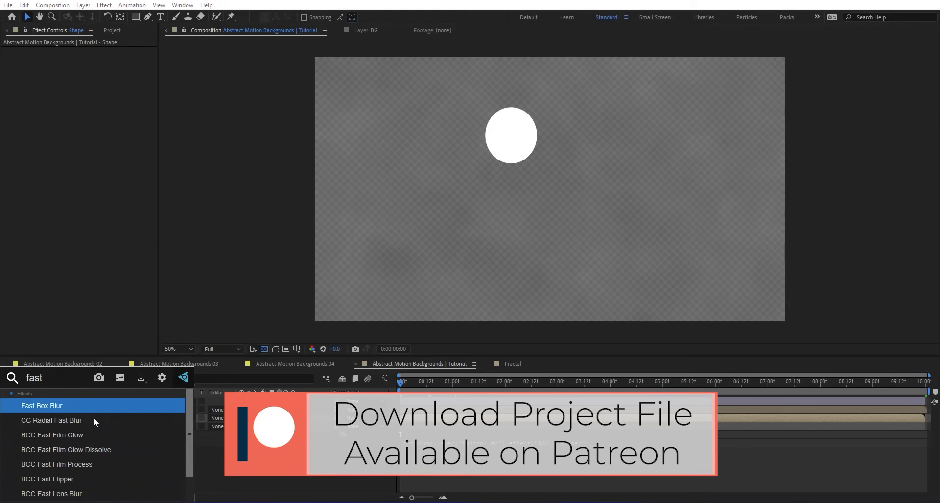
{"action": "key", "text": "Return"}
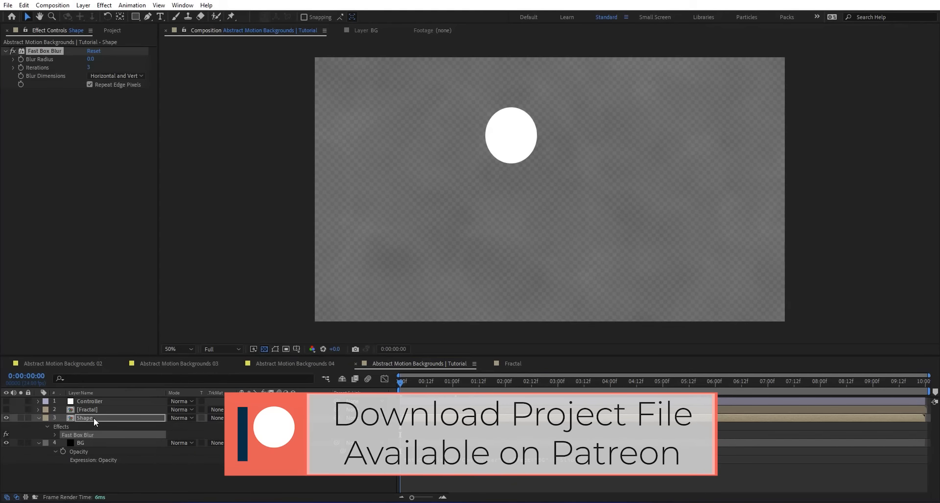
{"action": "left_click", "coordinate": [92, 59]}
{"action": "type", "text": "200"}
{"action": "key", "text": "Return"}
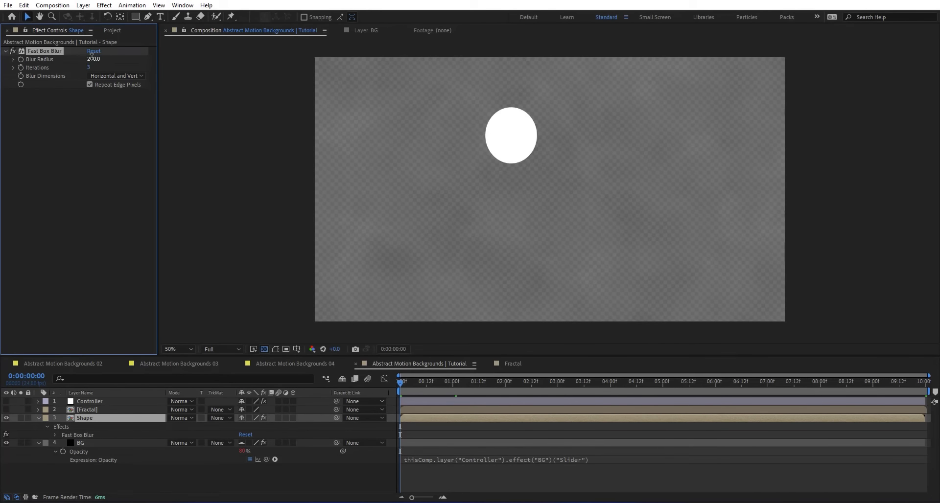
Solo the Shape layer and check its blur with the transparency grid switched off and on.
{"action": "left_click", "coordinate": [20, 419]}
{"action": "left_click", "coordinate": [264, 349]}
{"action": "left_click", "coordinate": [264, 348]}
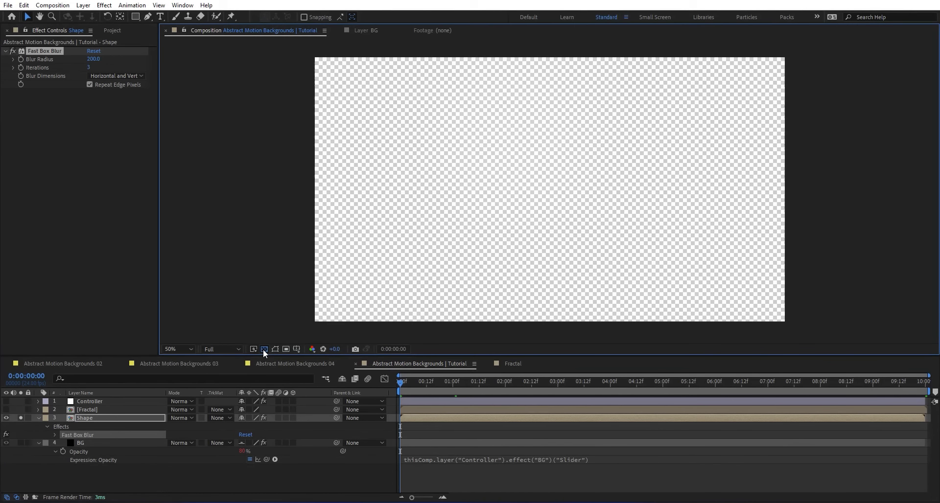
{"action": "left_click", "coordinate": [264, 349]}
{"action": "left_click", "coordinate": [264, 349]}
Apply the Solid Composite effect to the Shape layer.
{"action": "key", "text": "ctrl+space"}
{"action": "type", "text": "soli"}
{"action": "key", "text": "Return"}
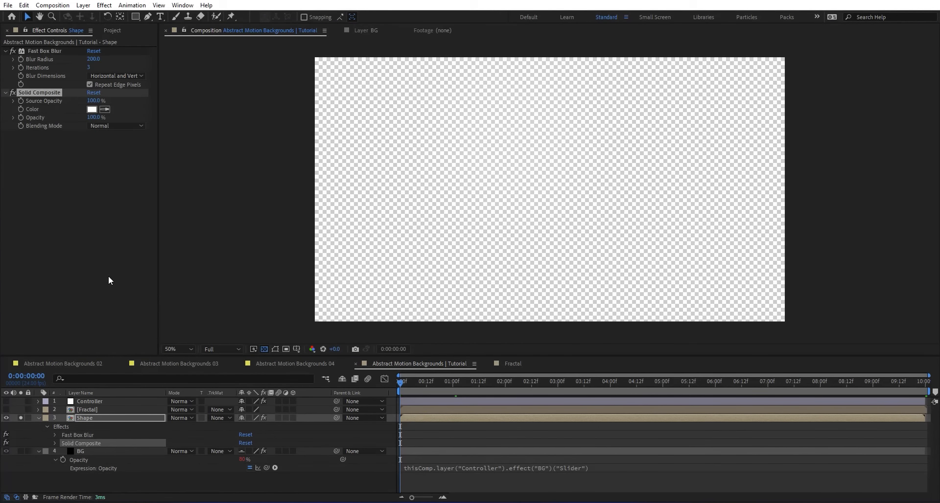
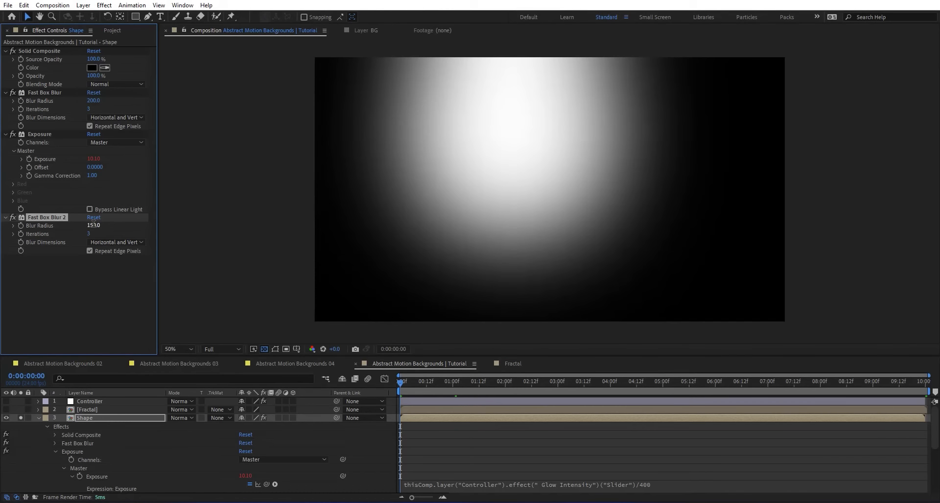
Duplicate the Shape layer's Exposure effect and move the copy below Fast Box Blur 2.
{"action": "left_click", "coordinate": [42, 135]}
{"action": "key", "text": "ctrl+d"}
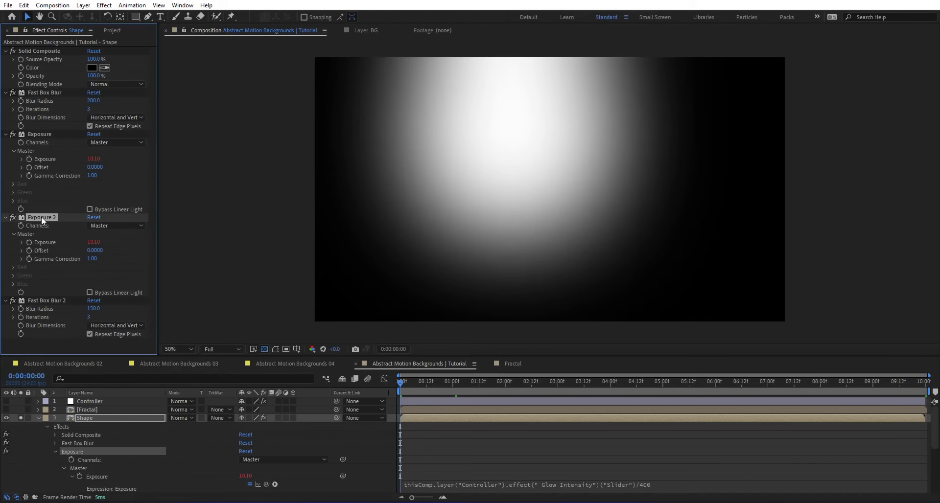
{"action": "left_click_drag", "start_coordinate": [42, 308], "coordinate": [43, 324]}
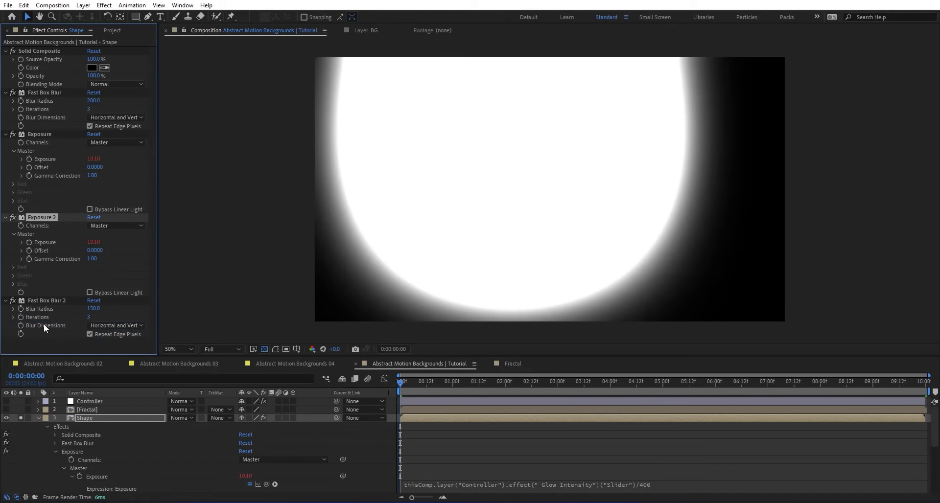
Reveal the Shape layer's expressions and change the Glow Intensity divisor in Exposure 2's expression to 600.
{"action": "left_click", "coordinate": [98, 416]}
{"action": "key", "text": "e"}
{"action": "key", "text": "e"}
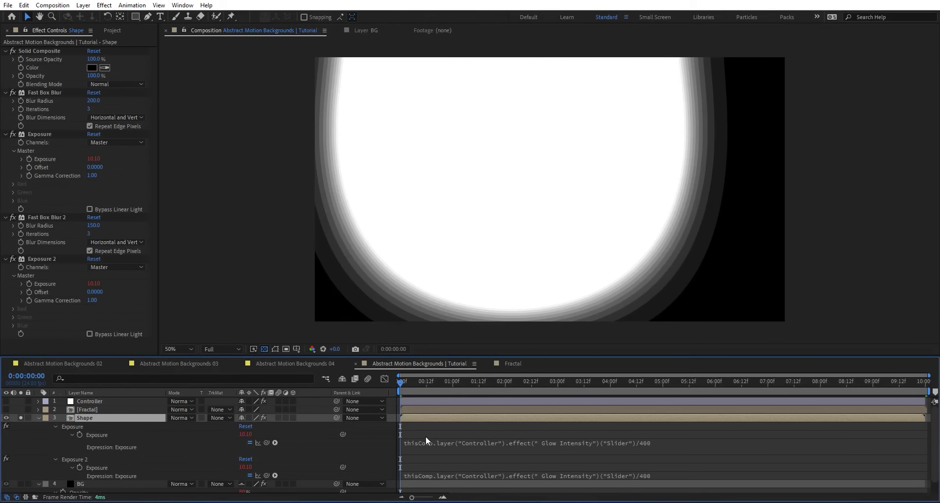
{"action": "left_click", "coordinate": [674, 473]}
{"action": "left_click", "coordinate": [674, 473]}
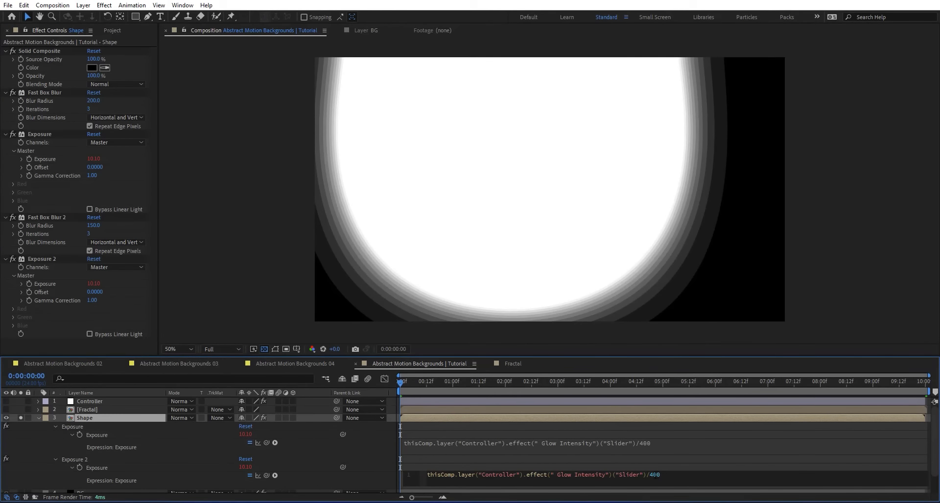
{"action": "left_click", "coordinate": [654, 500]}
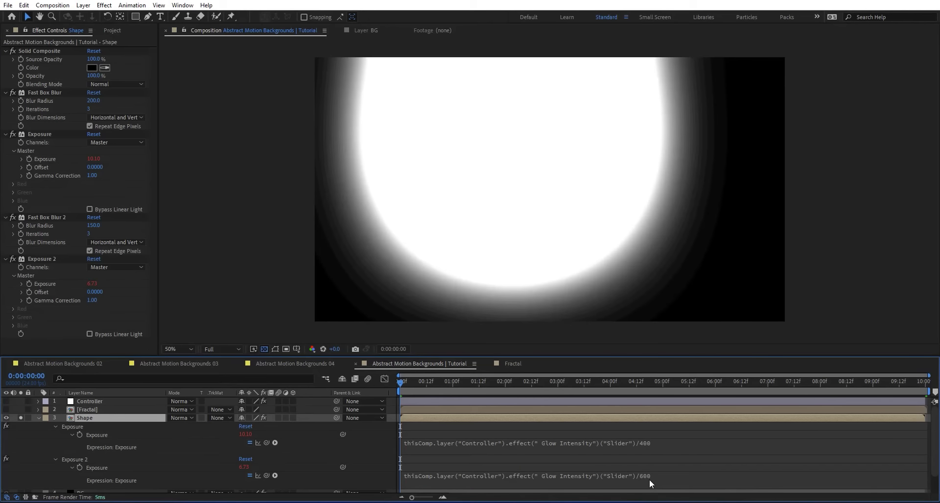
Duplicate Fast Box Blur 2, move the copy below Exposure 2 and set its Blur Radius to 50.
{"action": "left_click", "coordinate": [54, 217]}
{"action": "key", "text": "ctrl+d"}
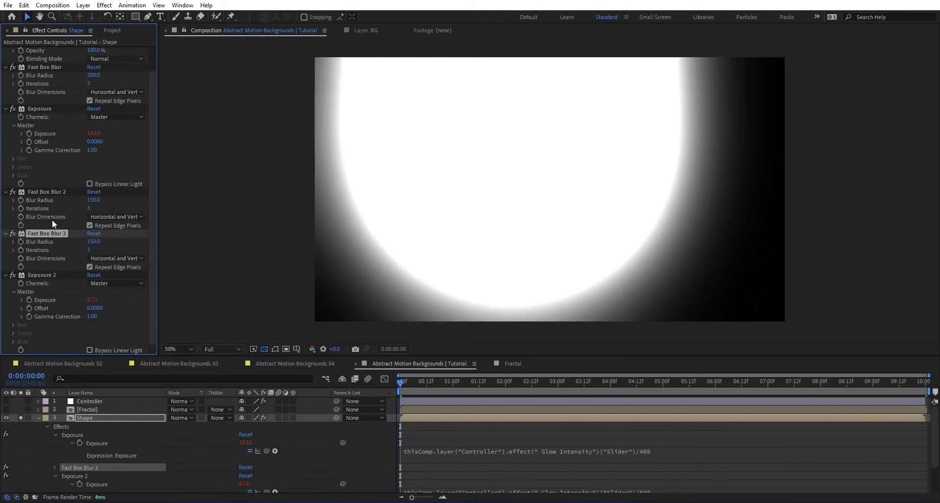
{"action": "left_click_drag", "start_coordinate": [52, 234], "coordinate": [49, 352]}
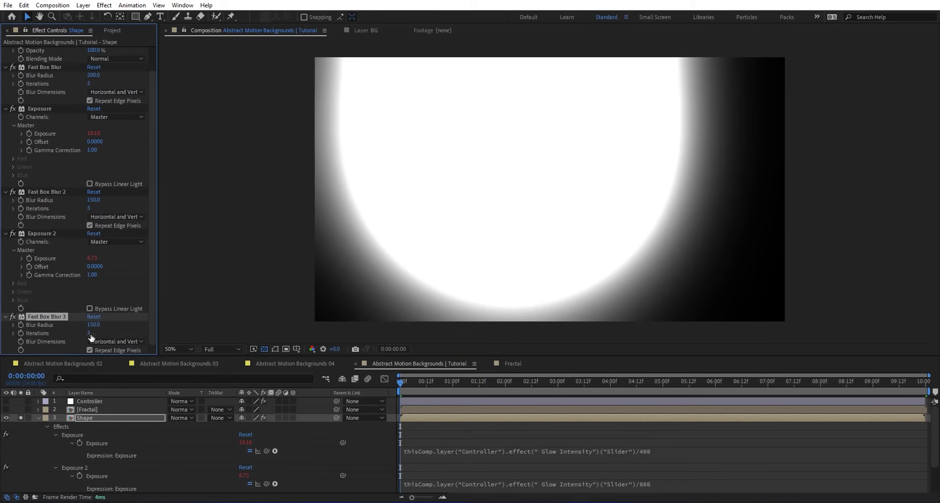
{"action": "type", "text": "50"}
{"action": "key", "text": "Return"}
Duplicate Fast Box Blur 3 on the Shape layer and set the copy's Blur Radius to 20.
{"action": "left_click", "coordinate": [59, 318]}
{"action": "key", "text": "ctrl+d"}
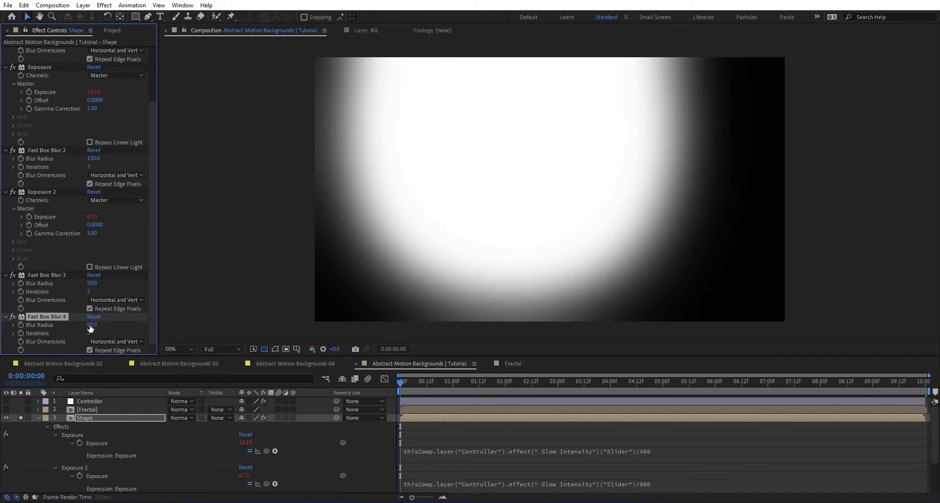
{"action": "left_click", "coordinate": [95, 325]}
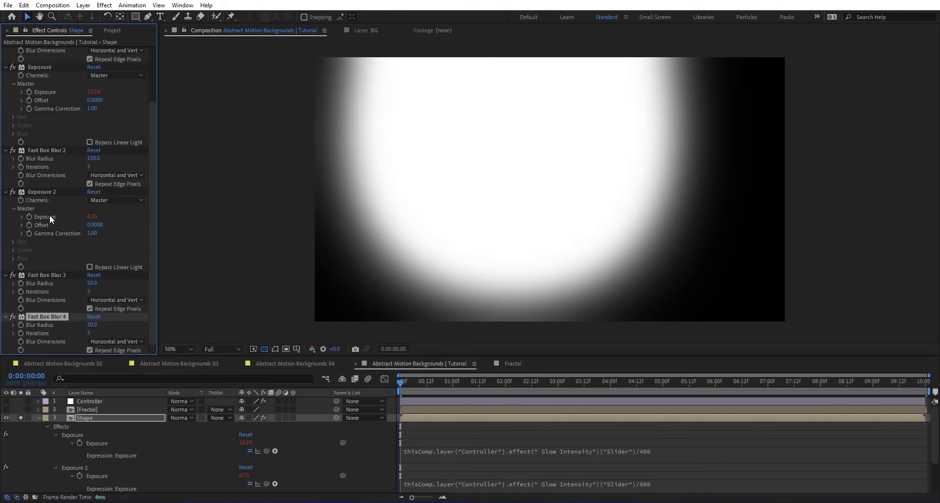
Apply a Set Matte effect to the Shape layer, taking the matte from the Fractal layer and using Luminance.
{"action": "key", "text": "ctrl+space"}
{"action": "type", "text": "set"}
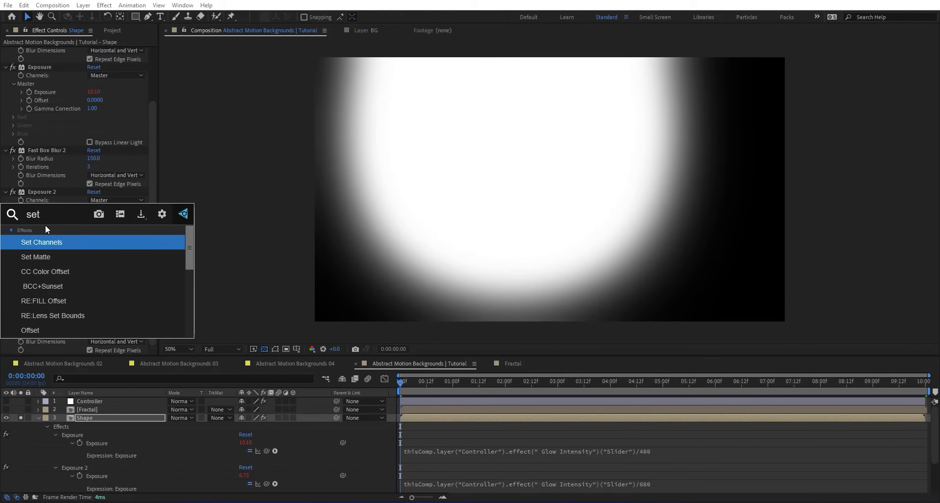
{"action": "key", "text": "Down"}
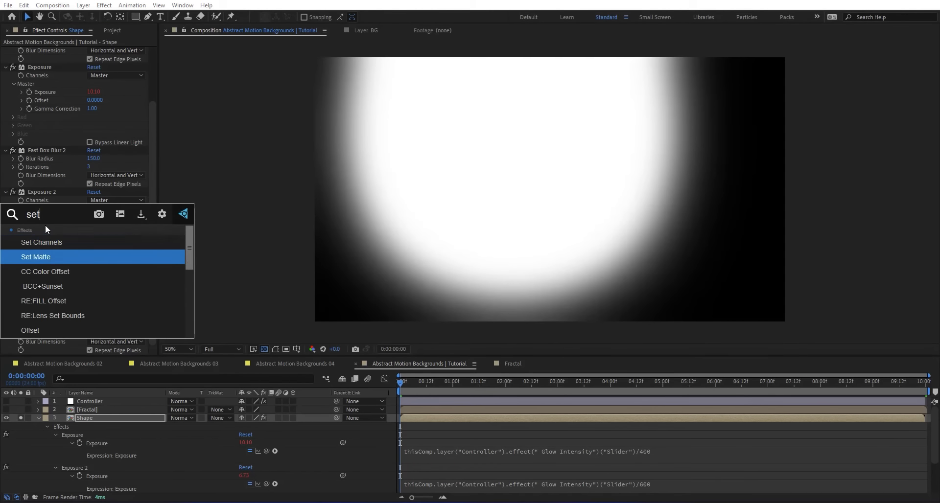
{"action": "key", "text": "Return"}
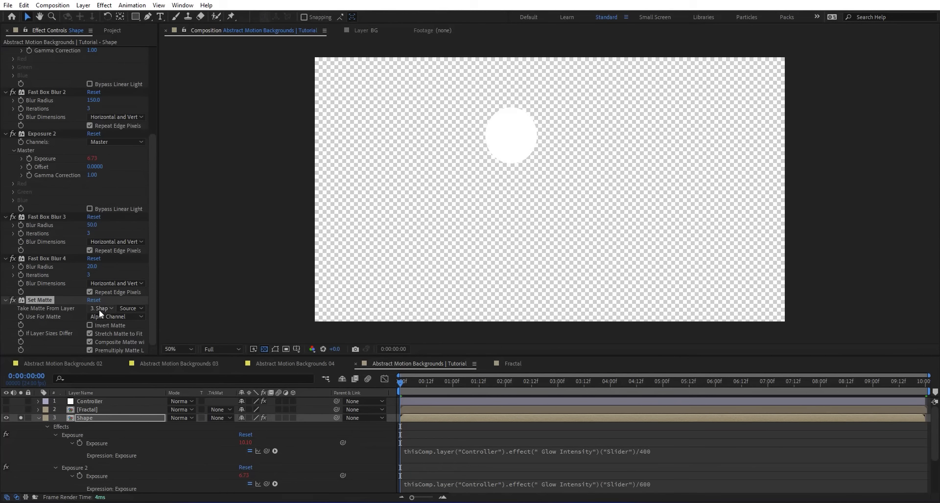
{"action": "left_click", "coordinate": [99, 309]}
{"action": "left_click", "coordinate": [117, 344]}
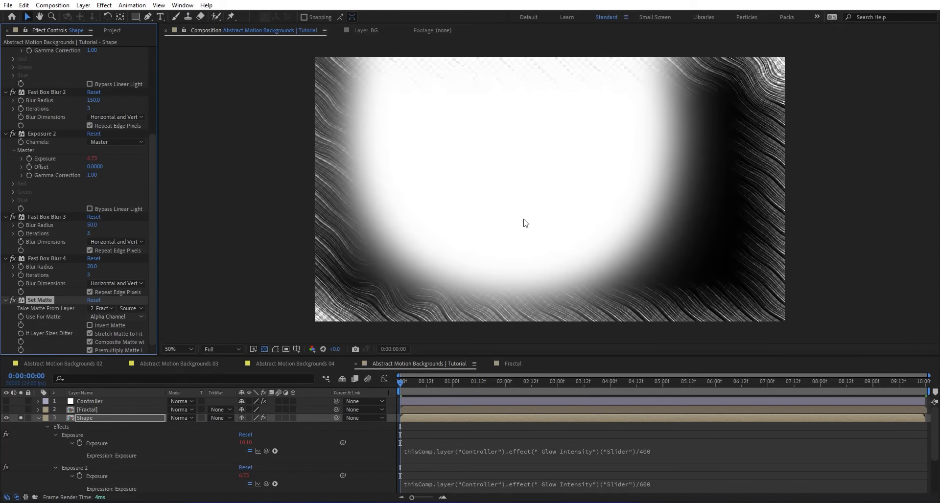
{"action": "left_click", "coordinate": [125, 316]}
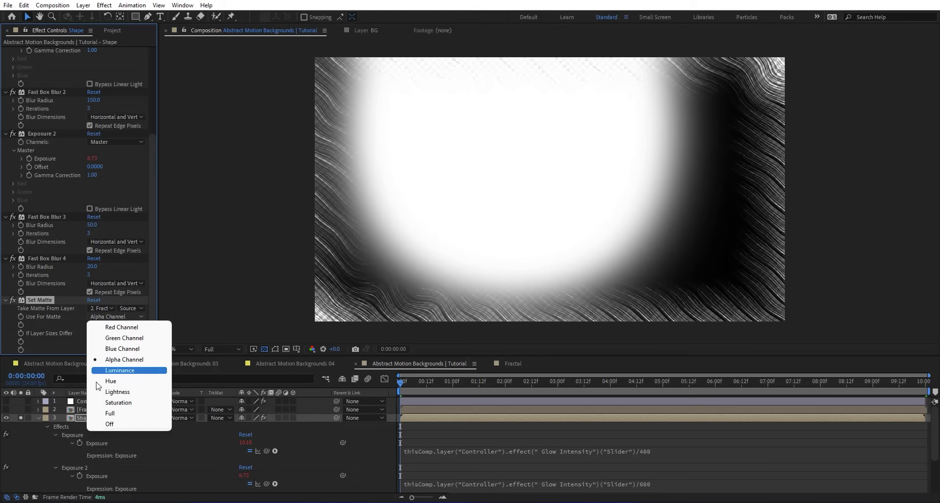
{"action": "left_click", "coordinate": [132, 373]}
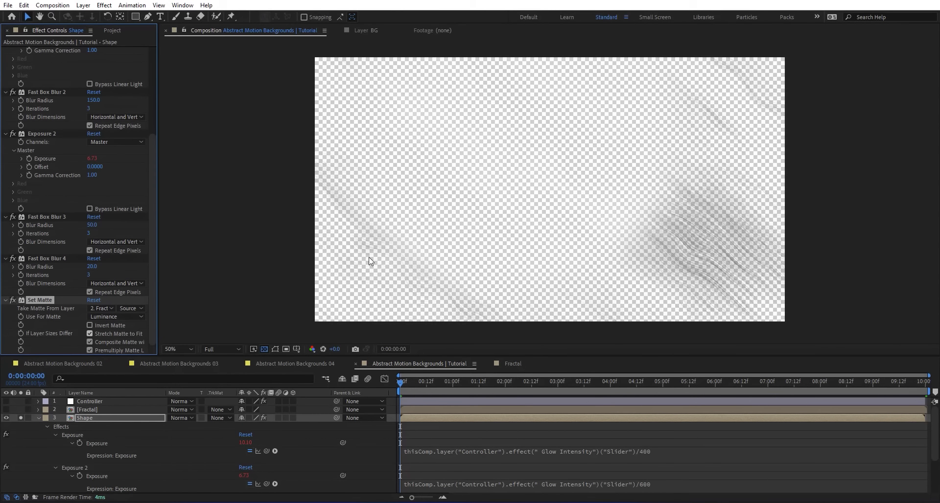
Examine the matted fractal lines up close at the lower-right and left areas of the composition.
{"action": "scroll", "coordinate": [582, 260], "scroll_direction": "up", "scroll_amount": 2}
{"action": "key", "text": "space"}
{"action": "left_click_drag", "start_coordinate": [774, 264], "coordinate": [545, 176]}
{"action": "left_click_drag", "start_coordinate": [823, 250], "coordinate": [652, 210]}
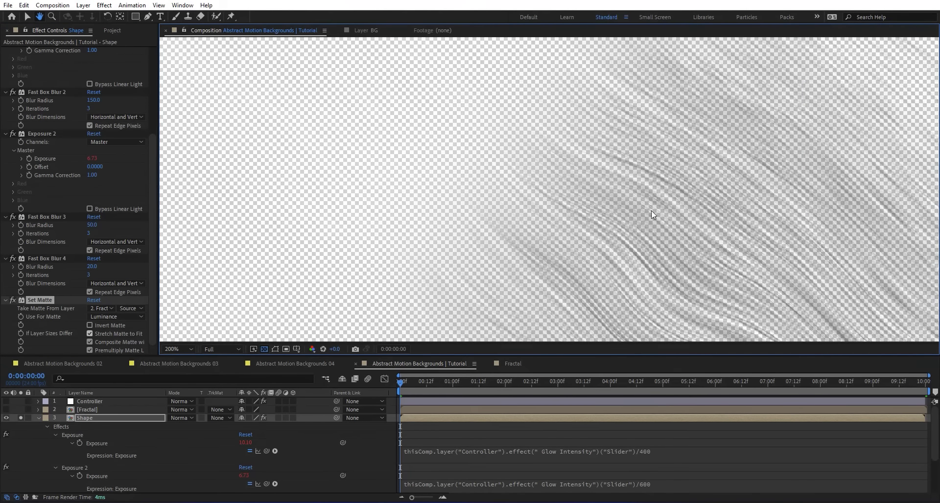
{"action": "scroll", "coordinate": [675, 215], "scroll_direction": "down", "scroll_amount": 2}
{"action": "key", "text": "space"}
{"action": "left_click_drag", "start_coordinate": [456, 195], "coordinate": [684, 170]}
{"action": "mouse_move", "coordinate": [333, 196]}
{"action": "left_mouse_down"}
{"action": "mouse_move", "coordinate": [531, 191]}
{"action": "mouse_move", "coordinate": [560, 225]}
{"action": "left_mouse_up"}
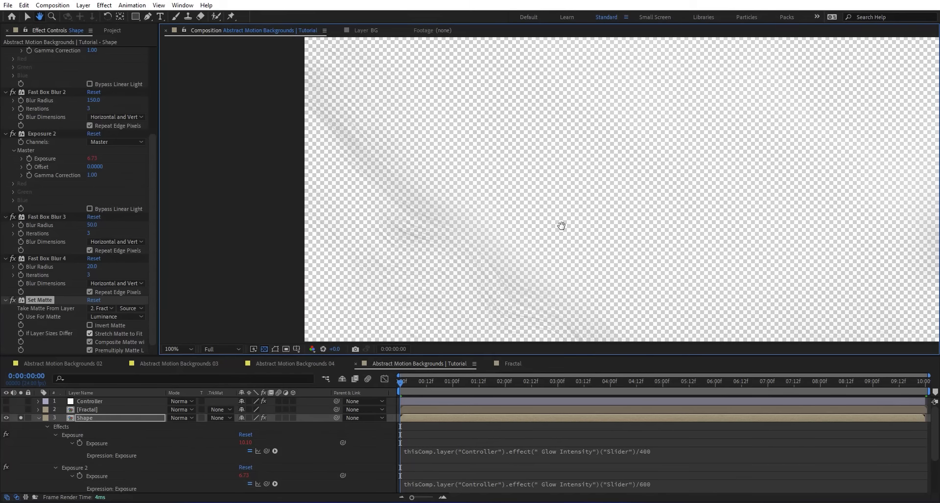
Turn off the transparency grid and inspect the whole matted Shape layer against black.
{"action": "left_click", "coordinate": [263, 350]}
{"action": "key", "text": "space"}
{"action": "left_click_drag", "start_coordinate": [745, 197], "coordinate": [605, 170]}
{"action": "scroll", "coordinate": [604, 171], "scroll_direction": "down", "scroll_amount": 2}
{"action": "left_click_drag", "start_coordinate": [558, 222], "coordinate": [515, 191]}
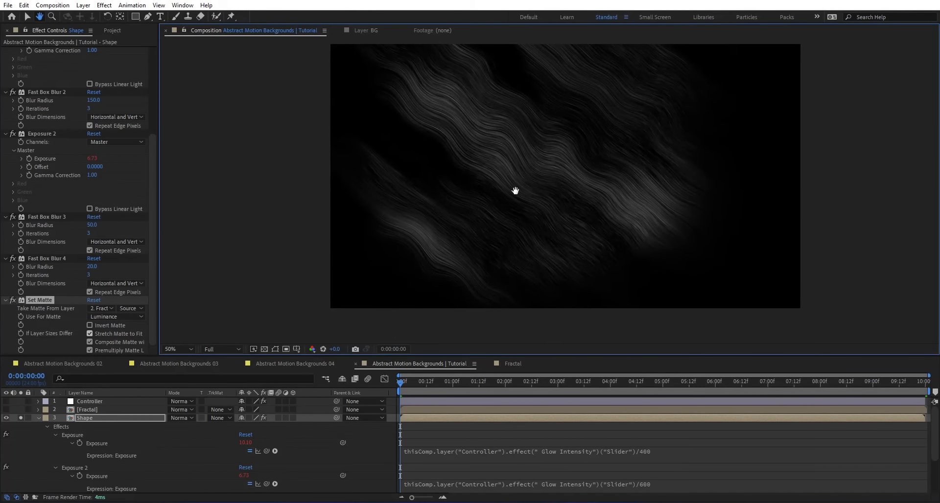
Add a Curves effect to the Shape layer, switch its channel to Alpha and bend the curve above the diagonal.
{"action": "key", "text": "ctrl+space"}
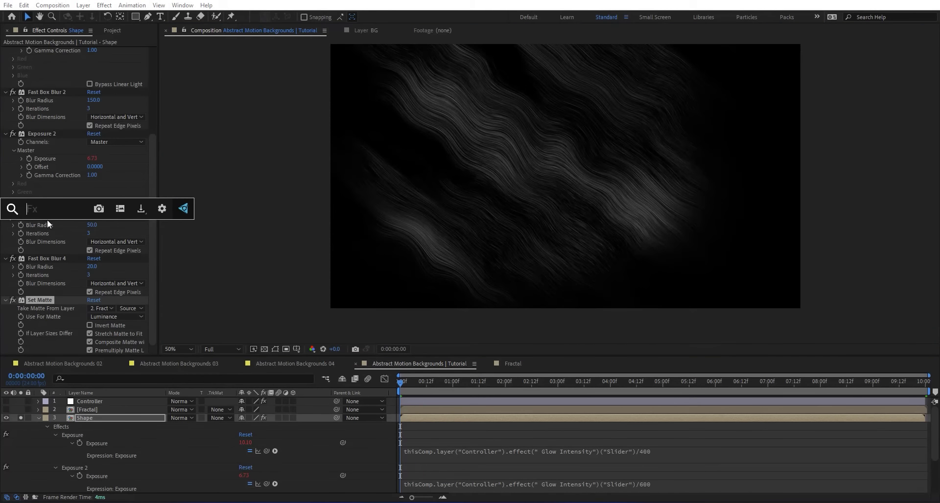
{"action": "type", "text": "curve"}
{"action": "key", "text": "Return"}
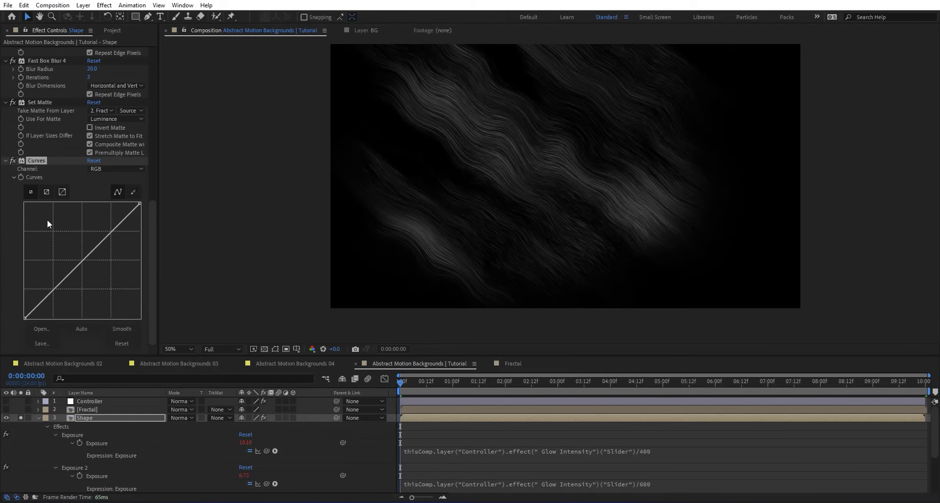
{"action": "left_click", "coordinate": [124, 170]}
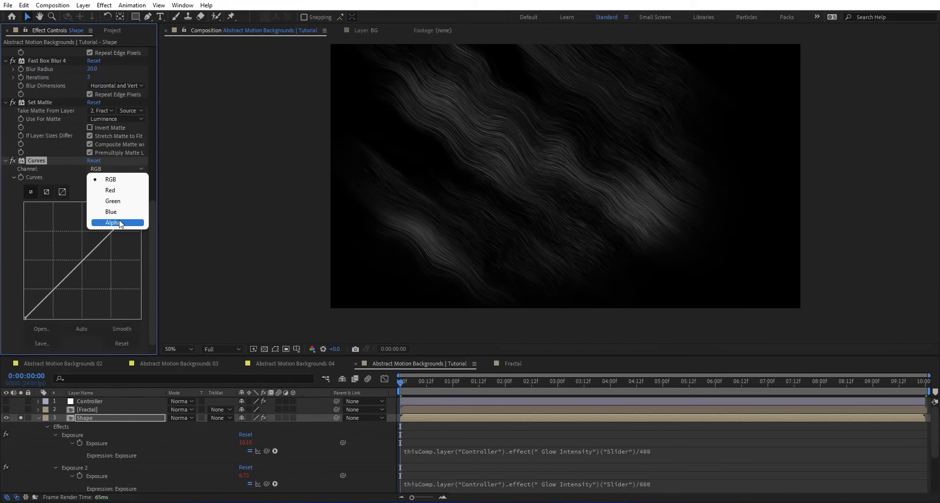
{"action": "left_click", "coordinate": [105, 223]}
{"action": "left_click_drag", "start_coordinate": [89, 254], "coordinate": [71, 230]}
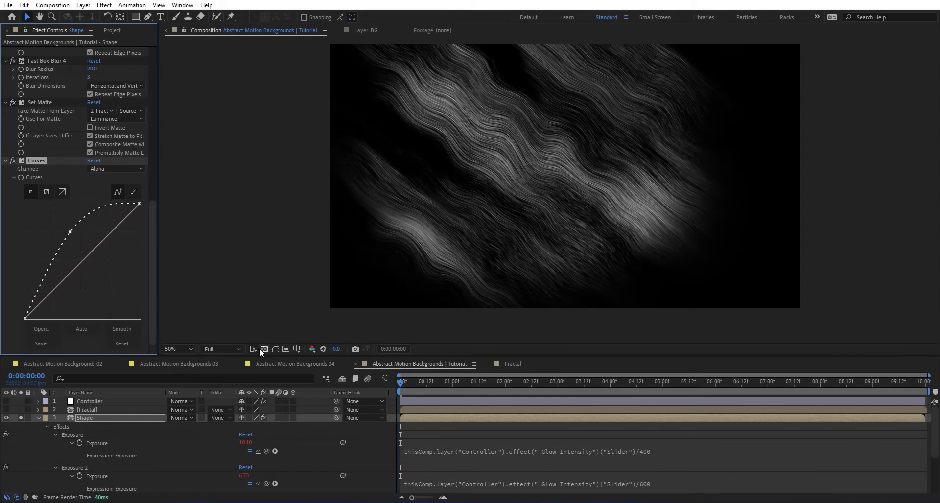
Pull the Alpha curve point well below the diagonal while checking the layer against the transparency grid.
{"action": "left_click", "coordinate": [264, 350]}
{"action": "left_click_drag", "start_coordinate": [71, 234], "coordinate": [117, 249]}
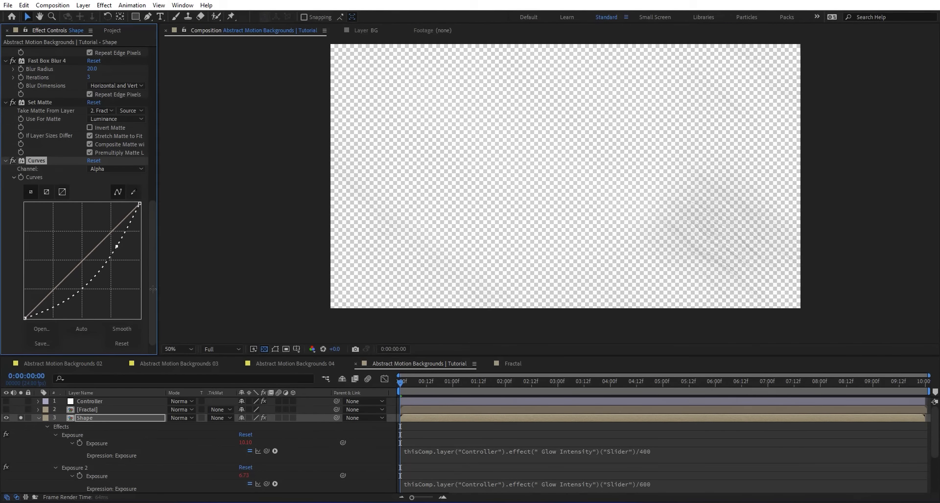
{"action": "left_click", "coordinate": [264, 349]}
Unsolo the Shape layer, collapse its properties and bring the Alpha curve slightly closer to the diagonal.
{"action": "left_click", "coordinate": [37, 419]}
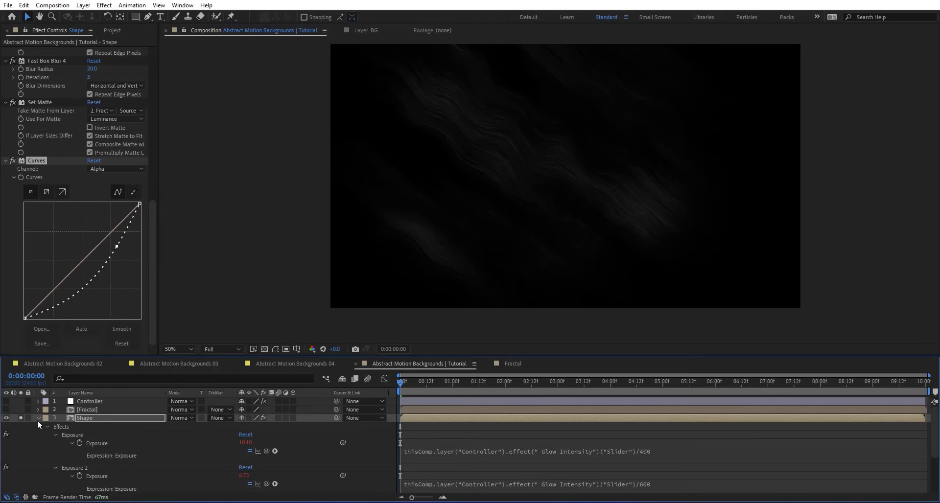
{"action": "left_click", "coordinate": [20, 418]}
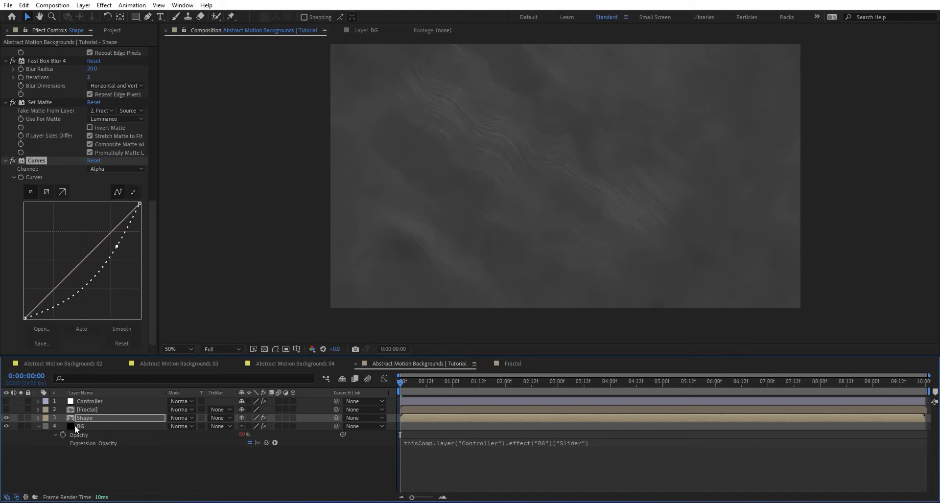
{"action": "left_click_drag", "start_coordinate": [116, 247], "coordinate": [115, 241]}
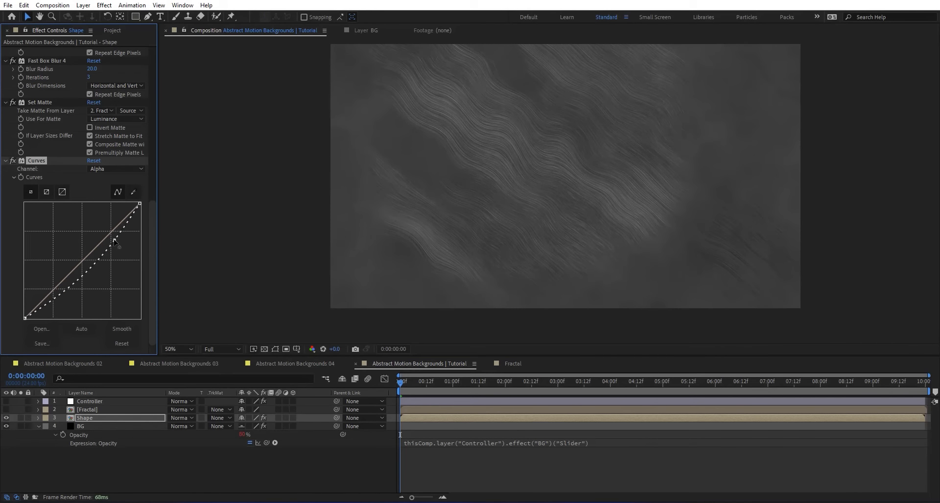
Add a second Solid Composite effect to the Shape layer below Curves and set its color to black, 000000.
{"action": "key", "text": "ctrl+space"}
{"action": "type", "text": "sl"}
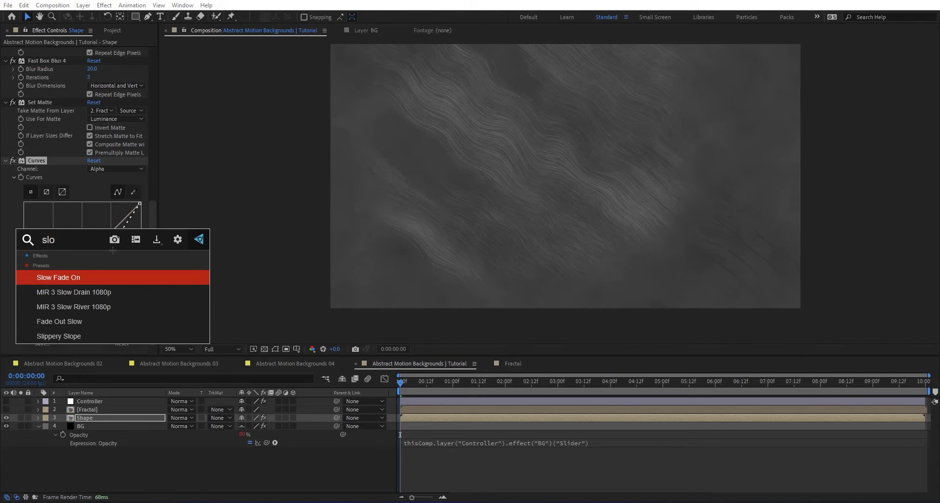
{"action": "key", "text": "BackSpace"}
{"action": "type", "text": "oli"}
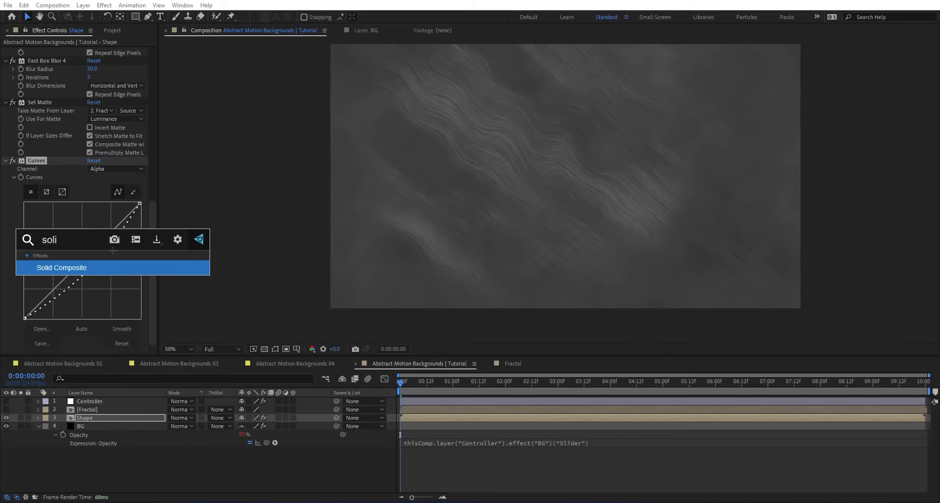
{"action": "key", "text": "Return"}
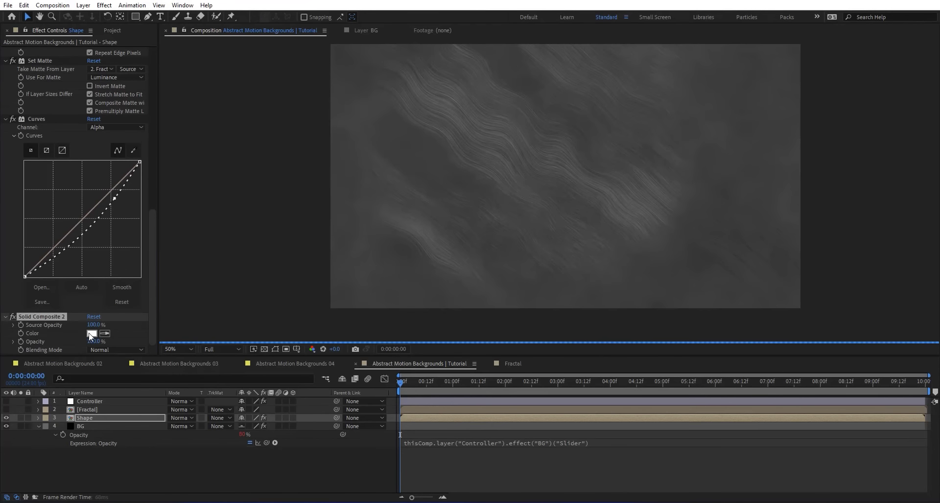
{"action": "left_click", "coordinate": [90, 333]}
{"action": "left_click", "coordinate": [199, 401]}
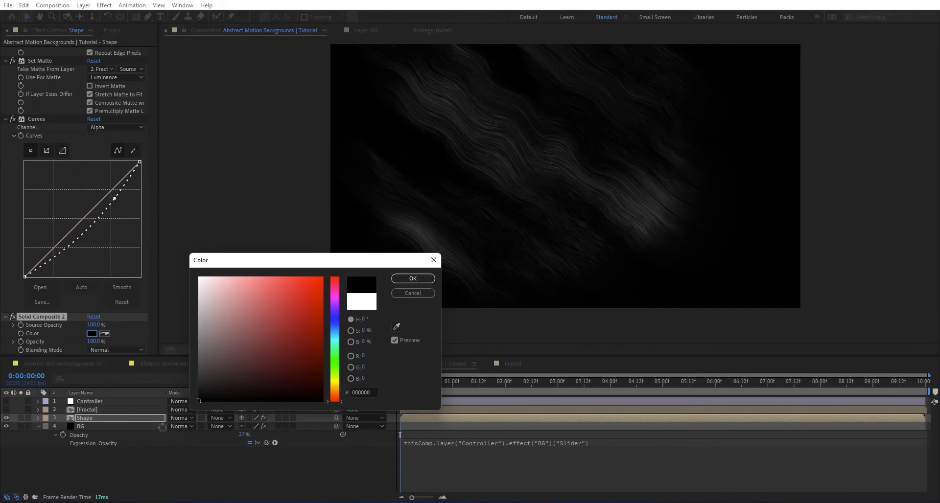
{"action": "left_click", "coordinate": [413, 279]}
Add a Tint effect to the Shape layer and link its Map White To by expression to the Controller's Color.
{"action": "key", "text": "ctrl+space"}
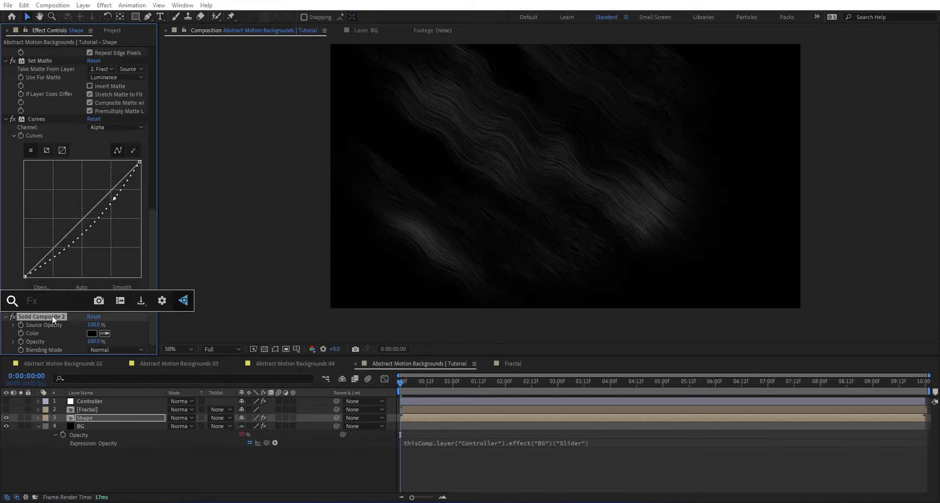
{"action": "type", "text": "tint"}
{"action": "left_click", "coordinate": [51, 327]}
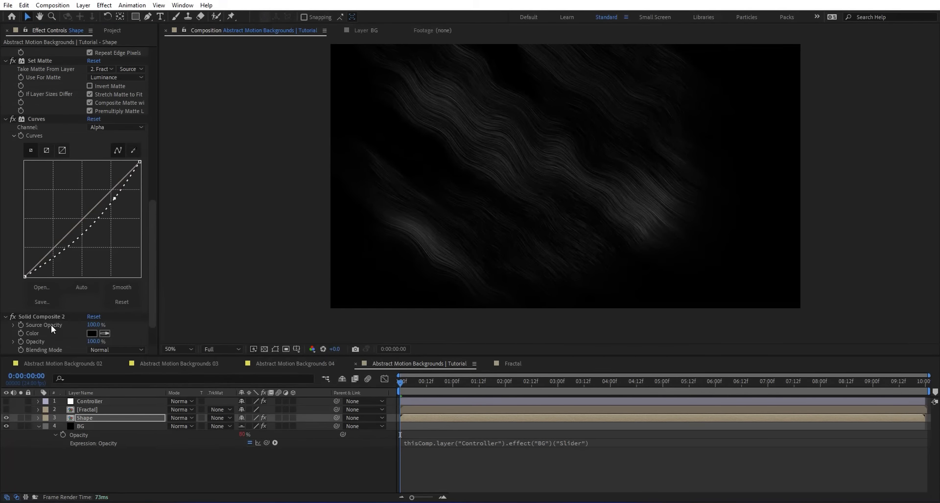
{"action": "left_click", "coordinate": [22, 333], "text": "alt"}
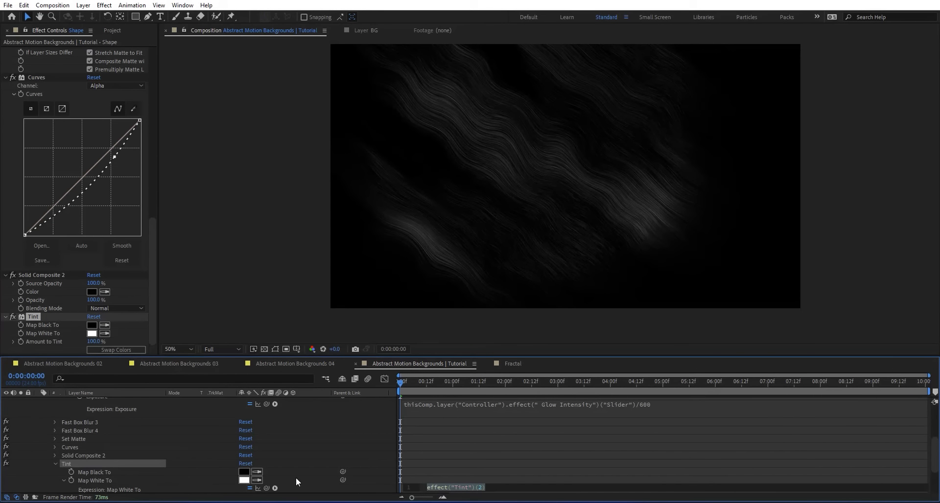
{"action": "scroll", "coordinate": [74, 407], "scroll_direction": "up", "scroll_amount": 3}
{"action": "left_click", "coordinate": [108, 402]}
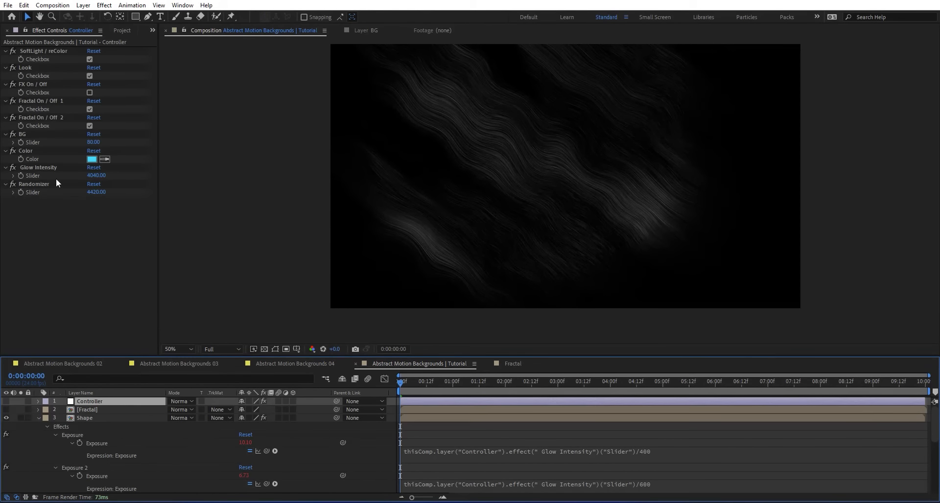
{"action": "scroll", "coordinate": [159, 475], "scroll_direction": "down", "scroll_amount": 5}
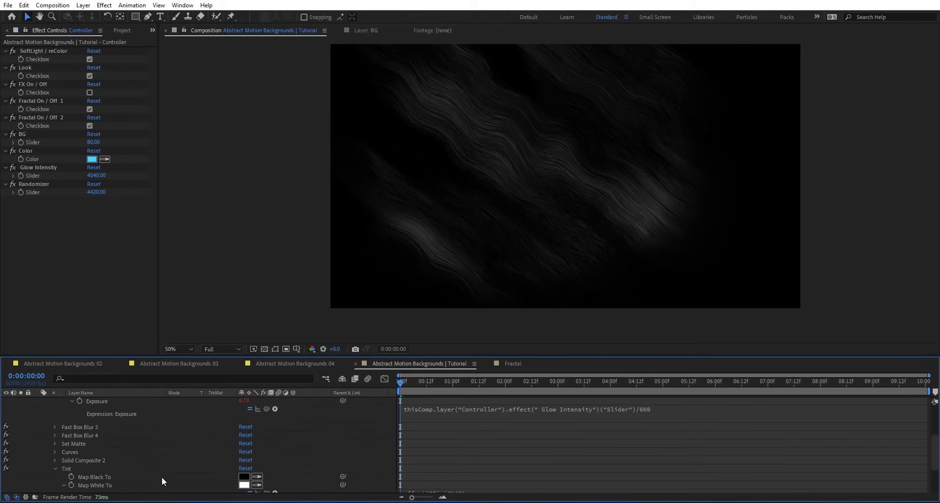
{"action": "left_click_drag", "start_coordinate": [342, 459], "coordinate": [37, 157]}
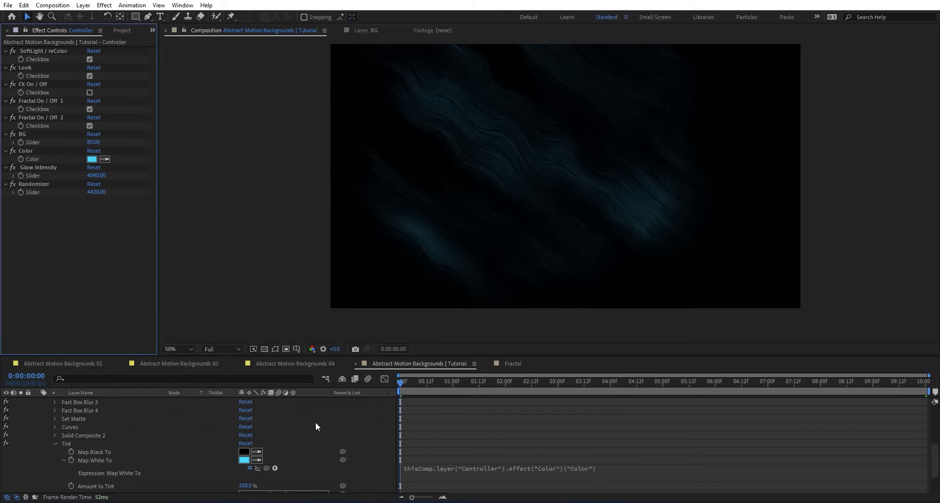
Set the Shape layer's blending mode to Add and collapse the layer's properties.
{"action": "scroll", "coordinate": [318, 431], "scroll_direction": "up", "scroll_amount": 5}
{"action": "left_click", "coordinate": [100, 419]}
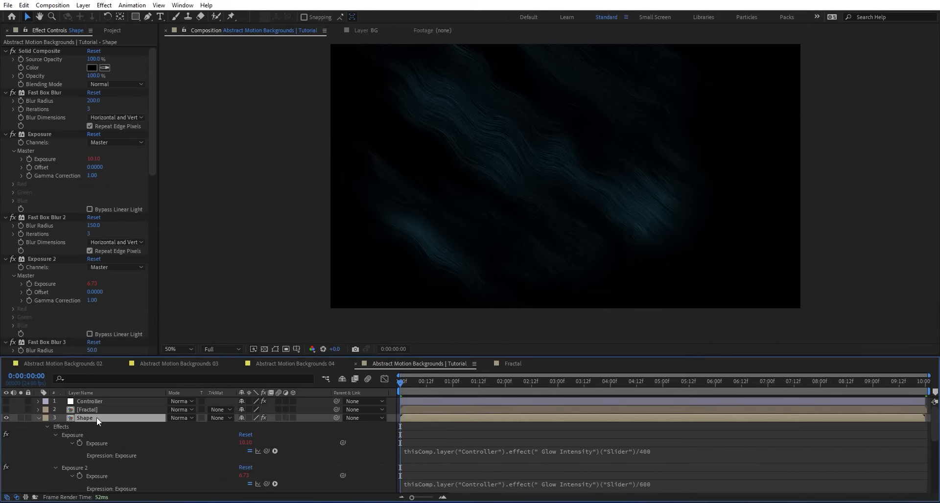
{"action": "left_click", "coordinate": [183, 419]}
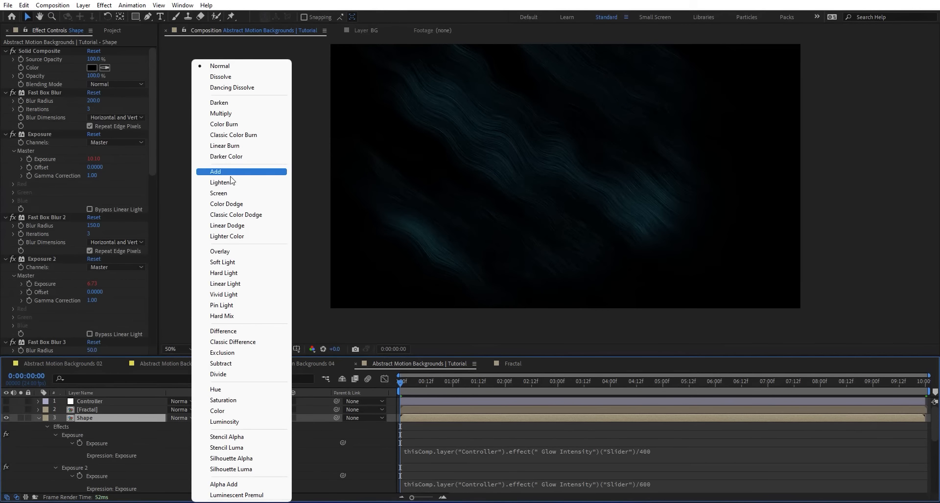
{"action": "left_click", "coordinate": [217, 171]}
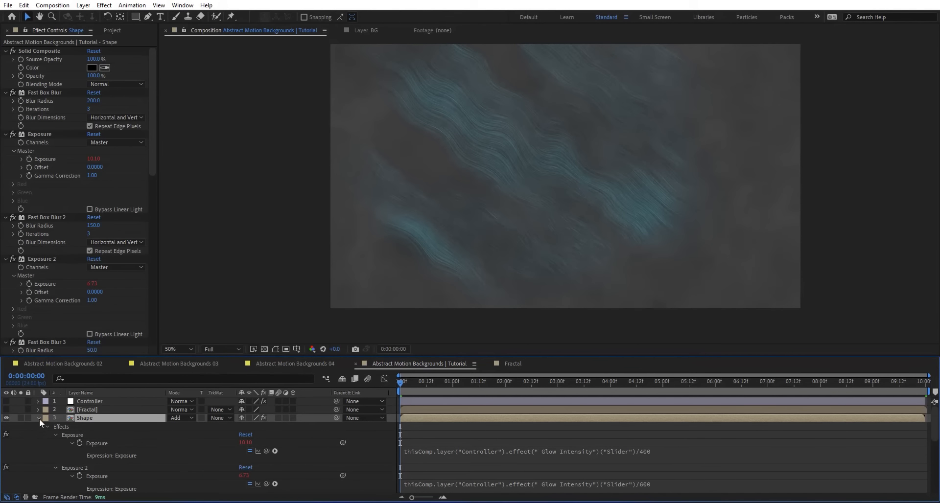
{"action": "left_click", "coordinate": [38, 418]}
Lower the Alpha curve point in the Shape layer's Curves effect slightly to soften the lines.
{"action": "scroll", "coordinate": [61, 218], "scroll_direction": "down", "scroll_amount": 10}
{"action": "scroll", "coordinate": [62, 234], "scroll_direction": "down", "scroll_amount": 4}
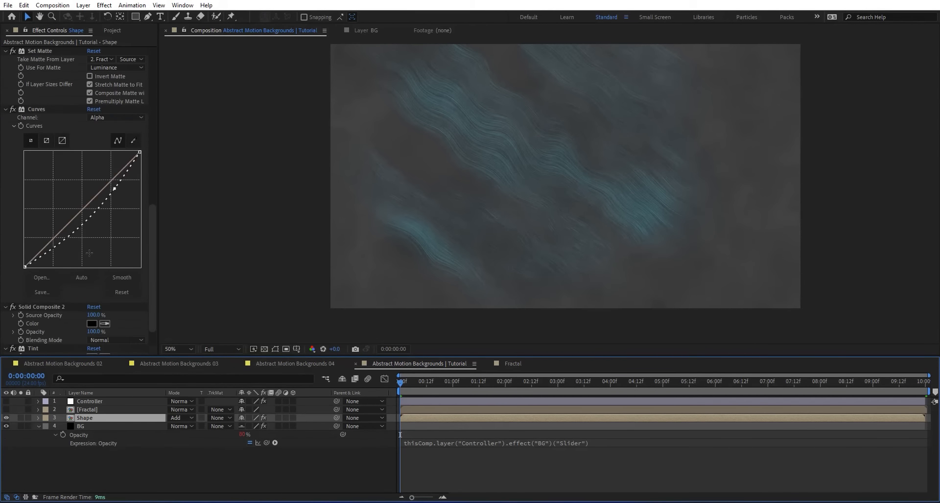
{"action": "mouse_move", "coordinate": [114, 189]}
{"action": "left_mouse_down"}
{"action": "mouse_move", "coordinate": [126, 209]}
{"action": "mouse_move", "coordinate": [116, 194]}
{"action": "left_mouse_up"}
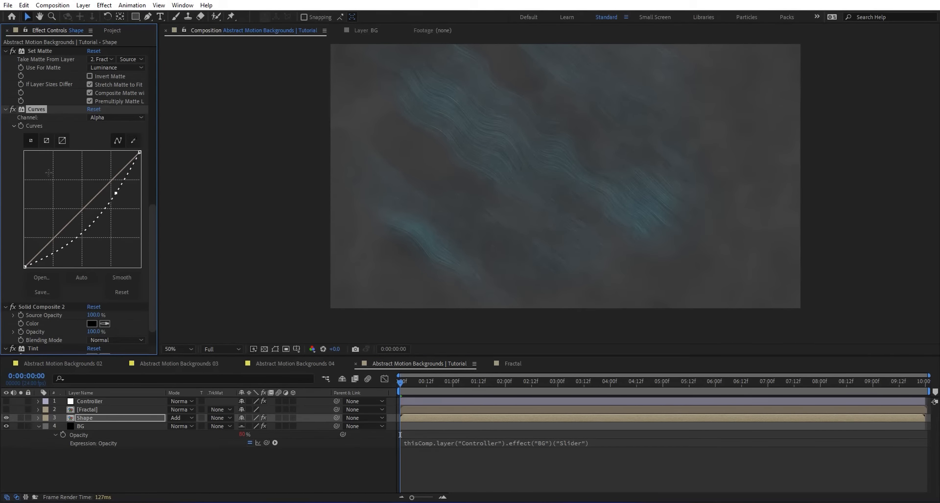
Collapse the Shape layer's Fast Box Blur 3, Fast Box Blur 4, Set Matte and Exposure 2 effects.
{"action": "scroll", "coordinate": [49, 172], "scroll_direction": "up", "scroll_amount": 4}
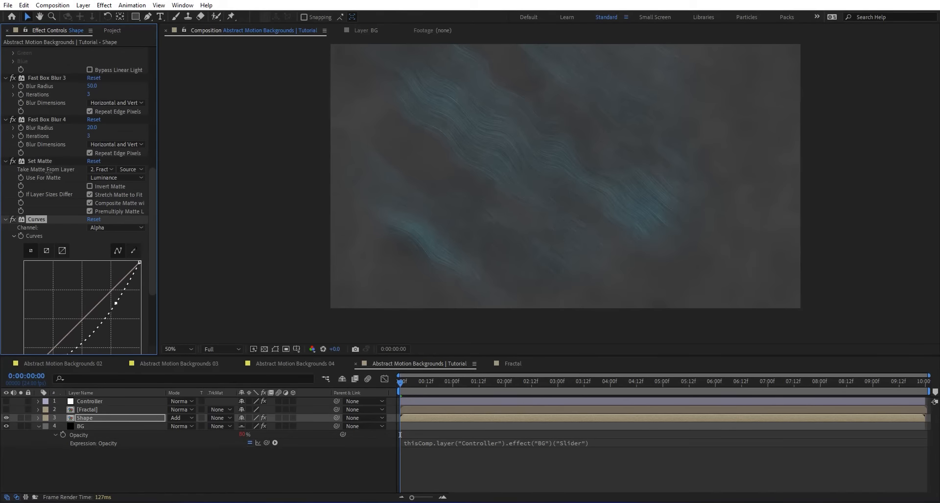
{"action": "left_click", "coordinate": [6, 79]}
{"action": "left_click", "coordinate": [6, 86]}
{"action": "left_click", "coordinate": [5, 95]}
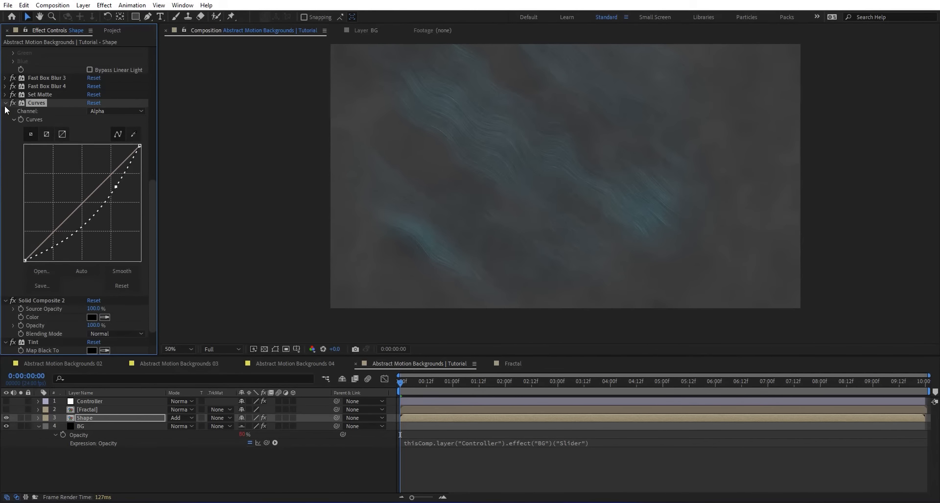
{"action": "scroll", "coordinate": [7, 109], "scroll_direction": "up", "scroll_amount": 3}
{"action": "left_click", "coordinate": [6, 82]}
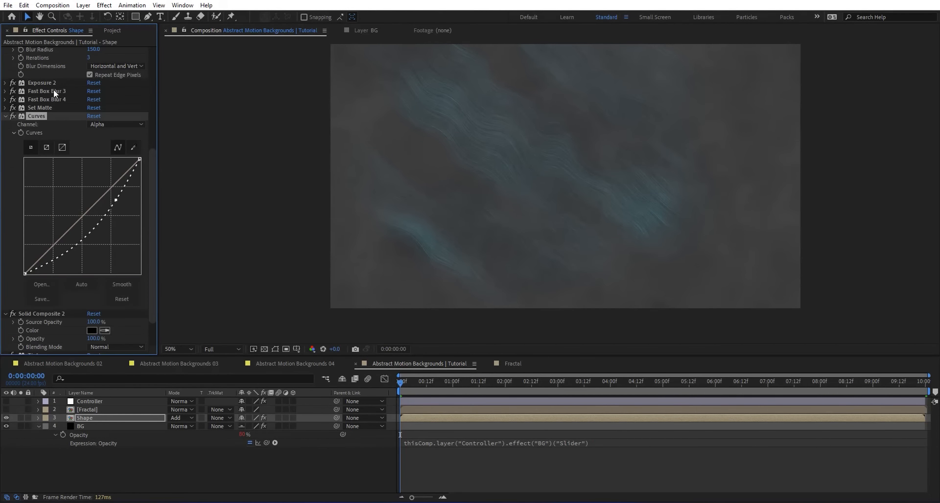
Duplicate the Shape layer's Exposure 2 effect and move the copy between Solid Composite 2 and Tint.
{"action": "left_click", "coordinate": [6, 116]}
{"action": "scroll", "coordinate": [54, 107], "scroll_direction": "up", "scroll_amount": 5}
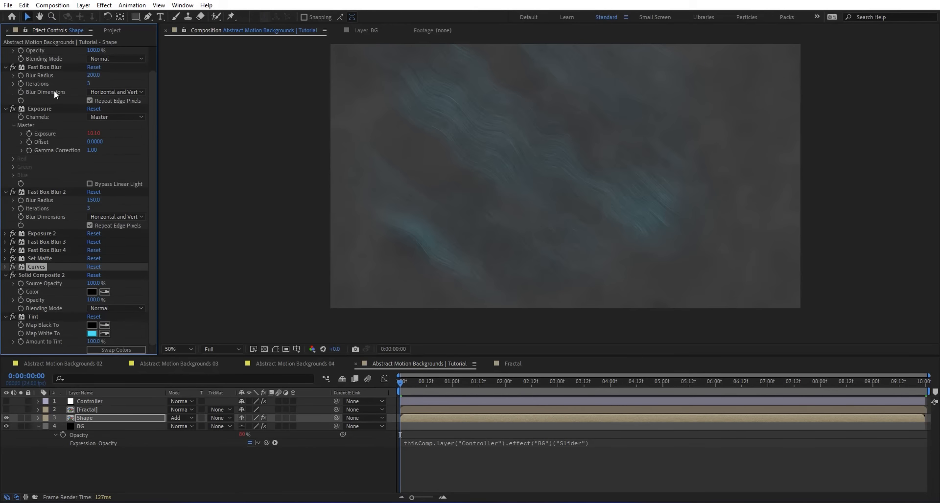
{"action": "left_click", "coordinate": [49, 233]}
{"action": "key", "text": "ctrl+d"}
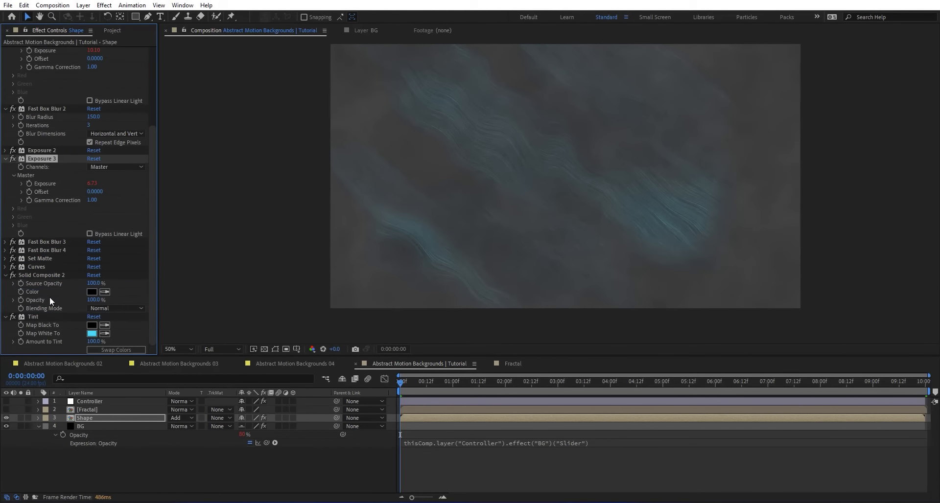
{"action": "left_click_drag", "start_coordinate": [41, 158], "coordinate": [50, 300]}
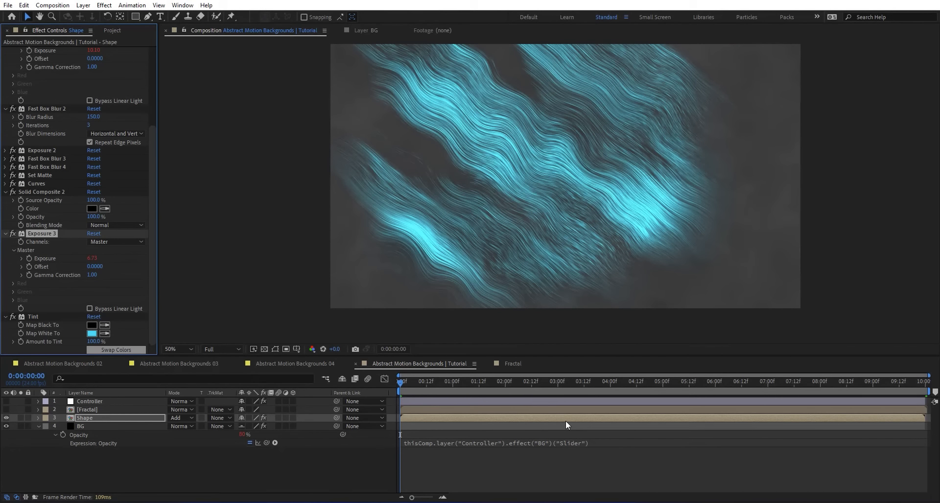
Reveal the Shape layer's expressions and change the divisor in Exposure 3's Glow Intensity expression to 1000.
{"action": "left_click", "coordinate": [527, 418]}
{"action": "key", "text": "e"}
{"action": "key", "text": "e"}
{"action": "scroll", "coordinate": [625, 479], "scroll_direction": "down", "scroll_amount": 3}
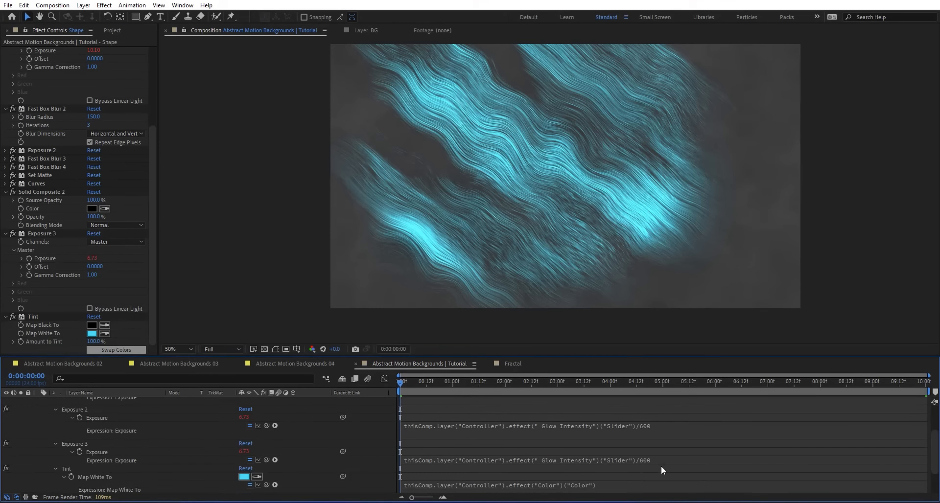
{"action": "left_click", "coordinate": [653, 460]}
{"action": "left_click", "coordinate": [653, 459]}
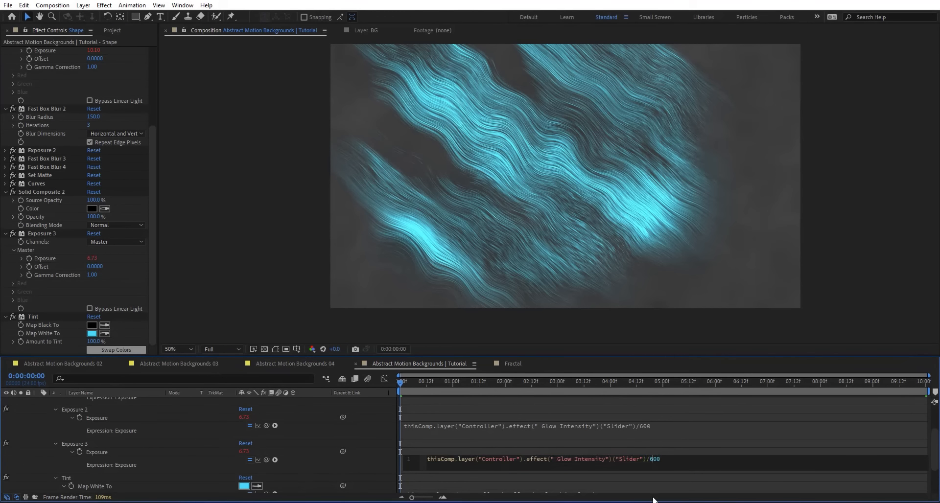
{"action": "key", "text": "BackSpace"}
{"action": "type", "text": "1000"}
{"action": "left_click", "coordinate": [550, 445]}
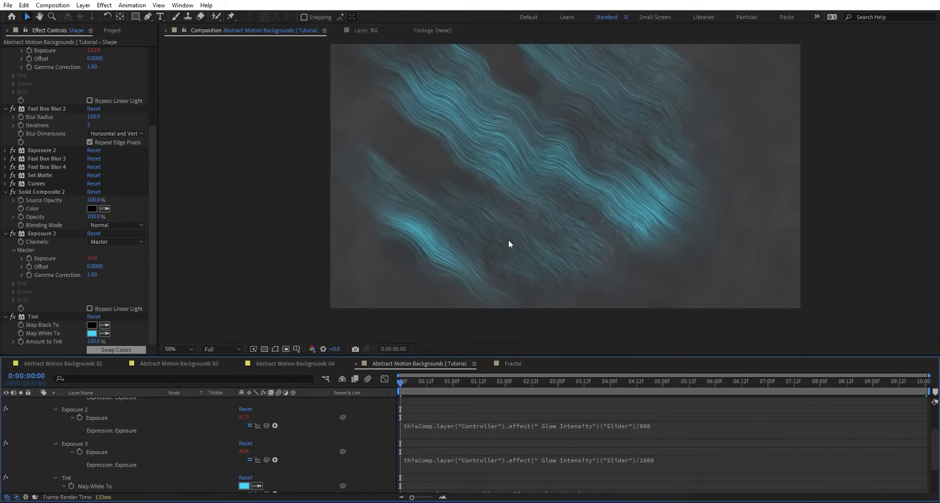
Try lowering the Alpha curve point in the Shape layer's Curves effect.
{"action": "left_click", "coordinate": [6, 184]}
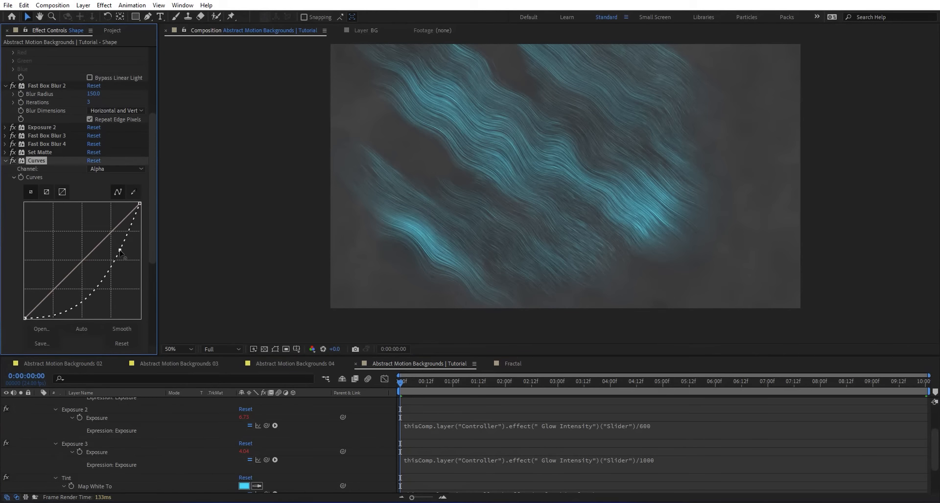
{"action": "left_click_drag", "start_coordinate": [115, 244], "coordinate": [115, 244]}
{"action": "scroll", "coordinate": [119, 425], "scroll_direction": "up", "scroll_amount": 3}
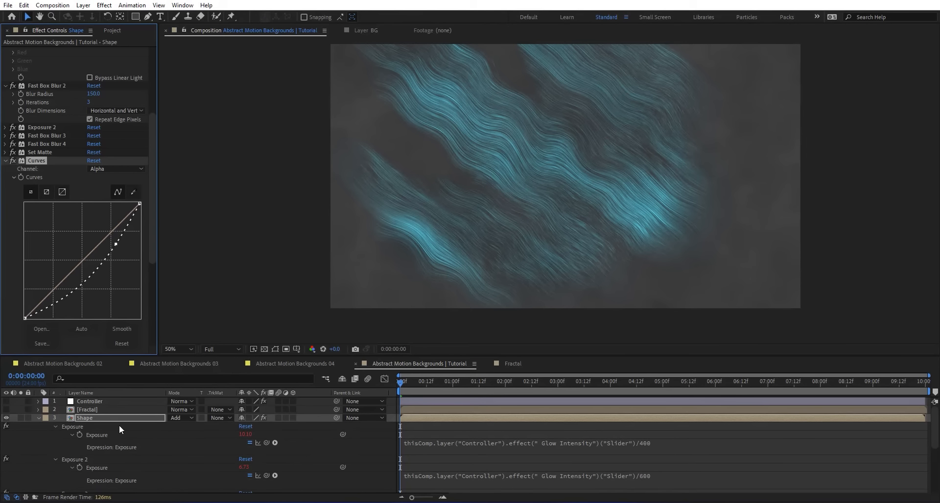
Collapse the Shape layer, add an adjustment layer directly above it and name it "Recolor/ glow".
{"action": "left_click", "coordinate": [39, 419]}
{"action": "left_click", "coordinate": [96, 420]}
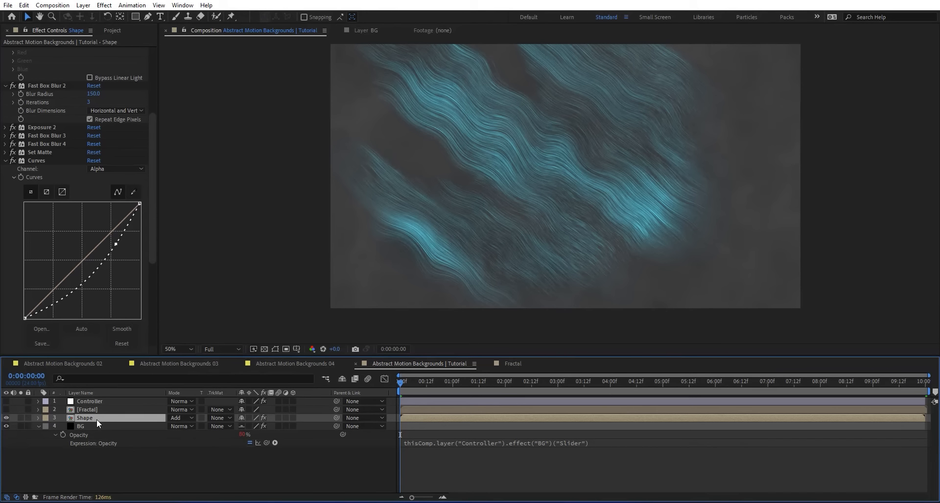
{"action": "key", "text": "ctrl+alt+y"}
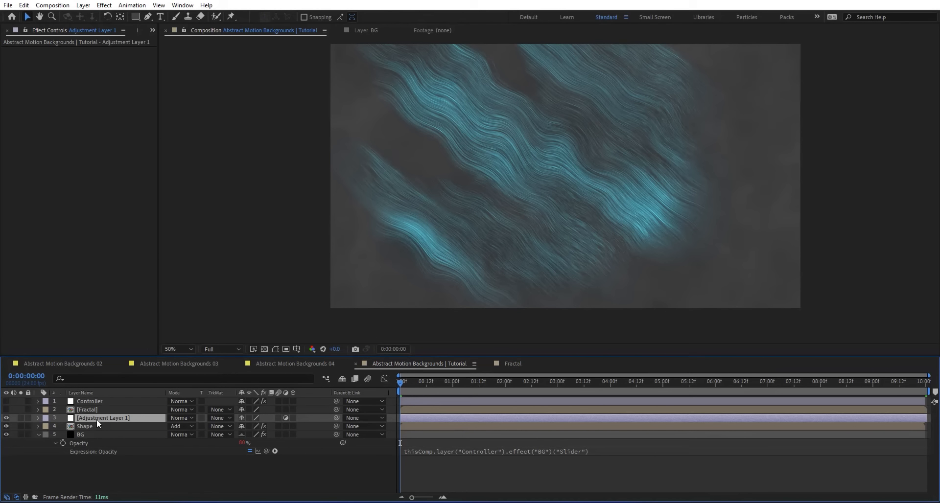
{"action": "key", "text": "Return"}
{"action": "type", "text": "Recolo"}
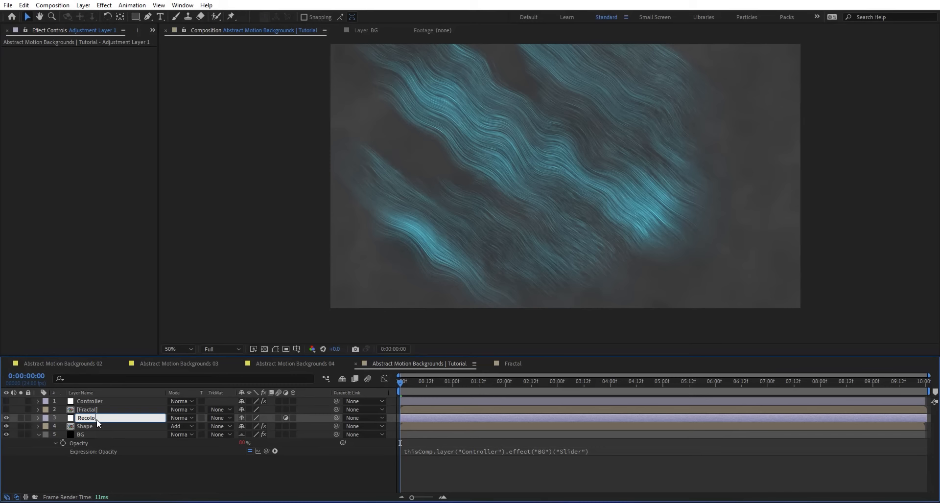
{"action": "type", "text": "r/ glow"}
{"action": "key", "text": "Return"}
Apply a Glow effect to the Recolor/ glow layer with Glow Radius 200 and Glow Intensity 0.5.
{"action": "key", "text": "ctrl+space"}
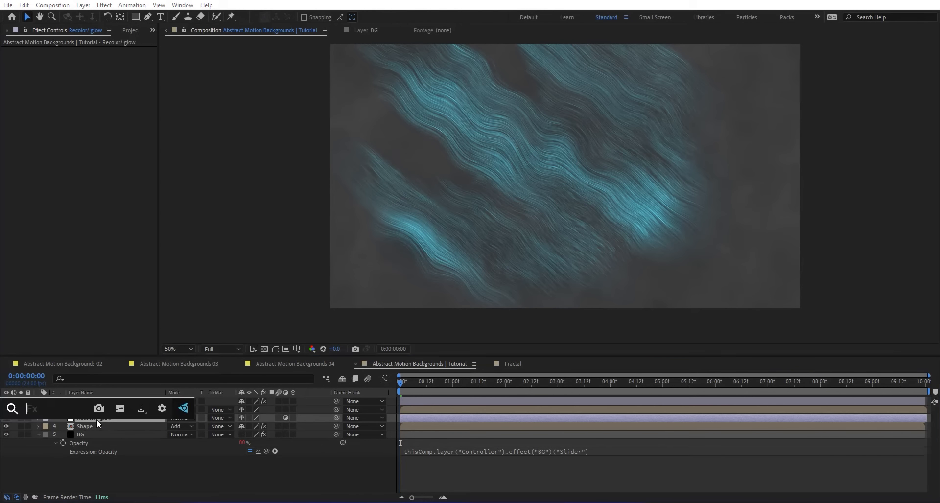
{"action": "type", "text": "glow"}
{"action": "key", "text": "Return"}
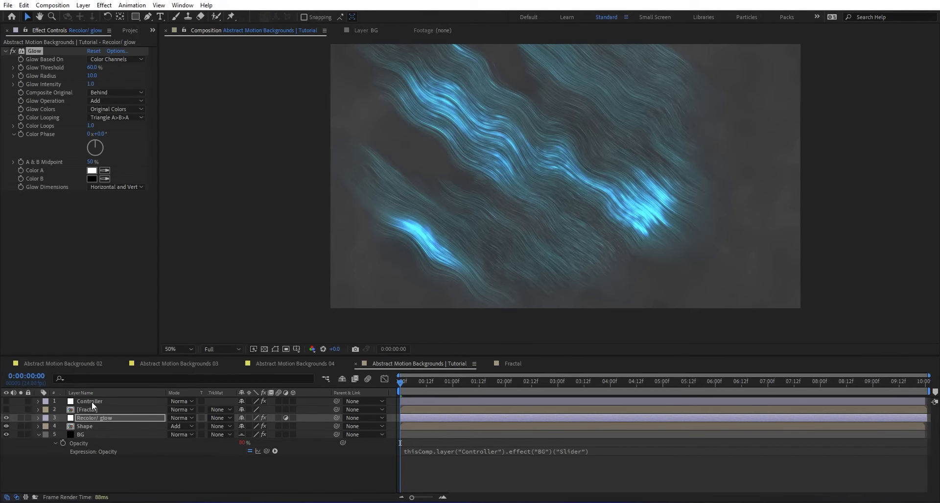
{"action": "left_click", "coordinate": [92, 76]}
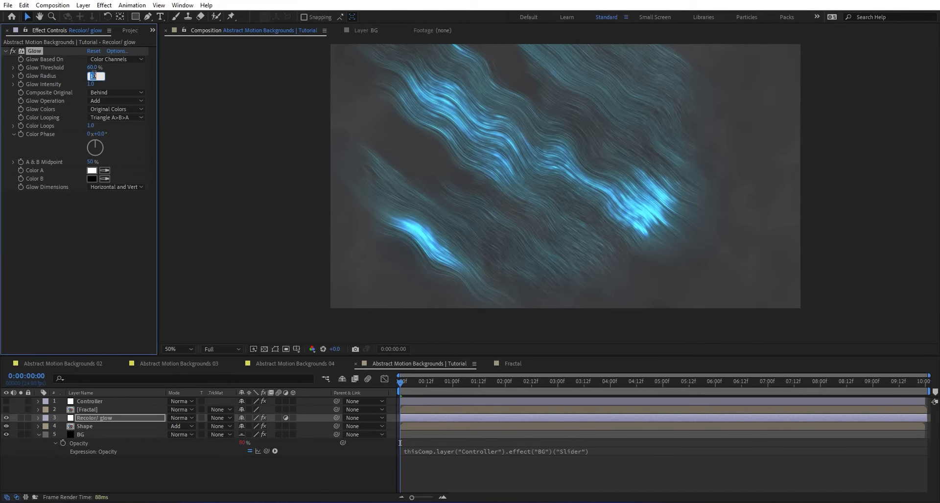
{"action": "type", "text": "200"}
{"action": "key", "text": "Return"}
{"action": "left_click", "coordinate": [91, 84]}
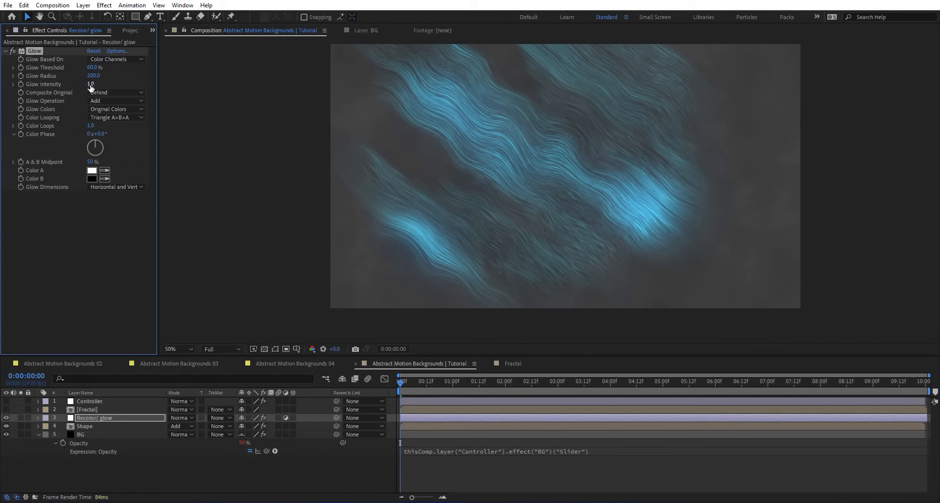
{"action": "type", "text": "0.5"}
{"action": "key", "text": "Return"}
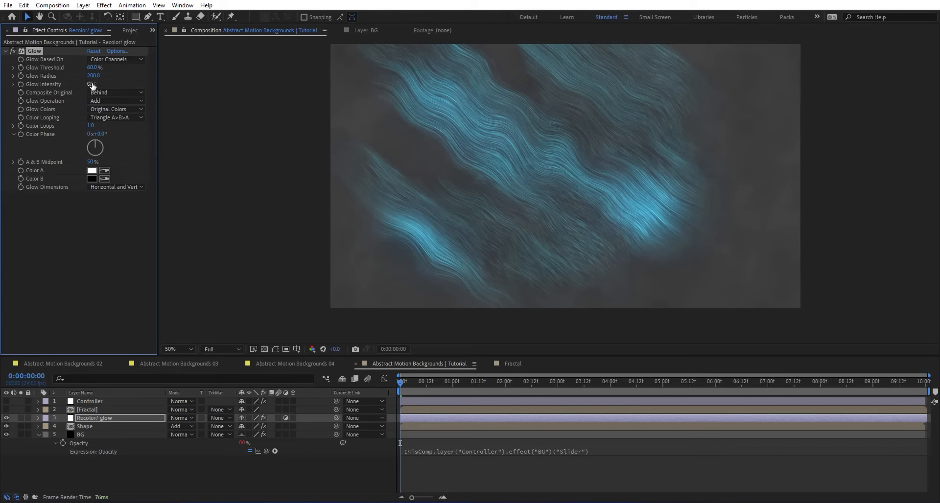
Set the Glow effect's threshold to 30% and its radius to 227.
{"action": "left_click", "coordinate": [92, 70]}
{"action": "type", "text": "30"}
{"action": "key", "text": "Return"}
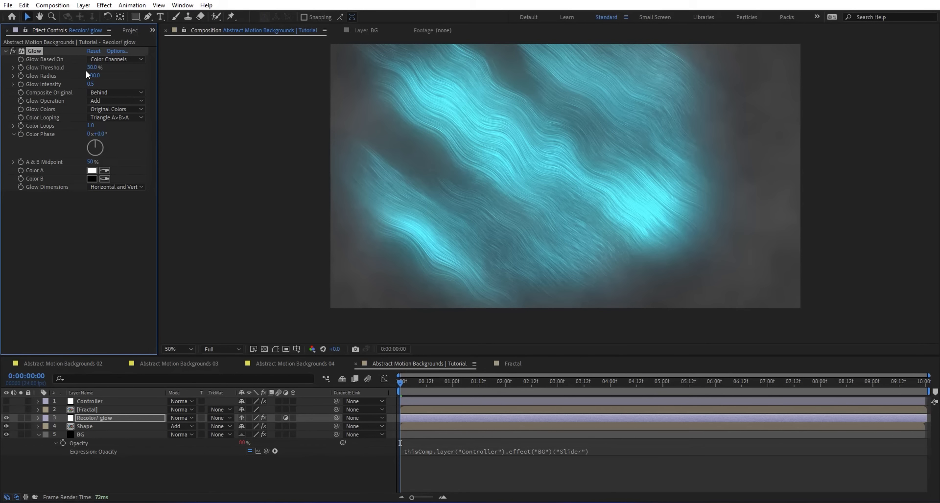
{"action": "left_click", "coordinate": [92, 67]}
{"action": "key", "text": "Return"}
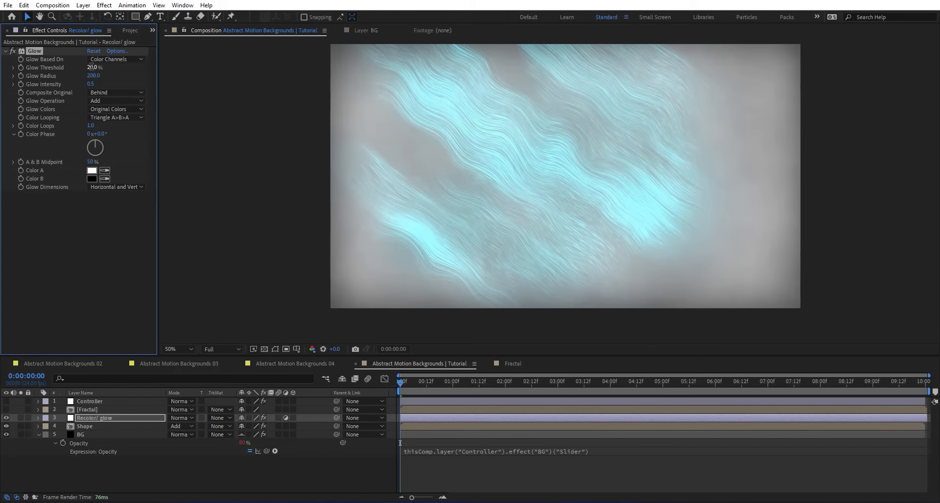
{"action": "left_click", "coordinate": [92, 68]}
{"action": "type", "text": "30"}
{"action": "key", "text": "Return"}
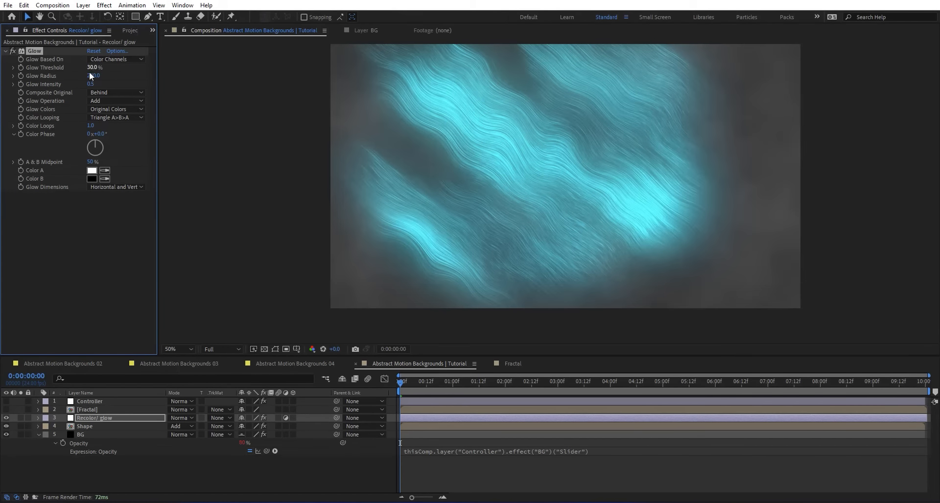
{"action": "left_click_drag", "start_coordinate": [91, 76], "coordinate": [104, 73]}
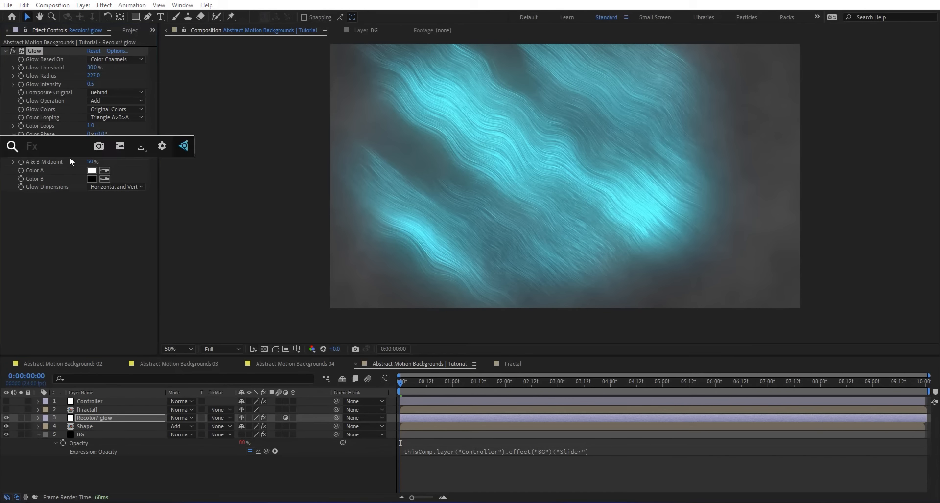
Apply the Colorama effect to the Recolor/ glow layer and move it above Glow.
{"action": "key", "text": "ctrl+space"}
{"action": "type", "text": "colo"}
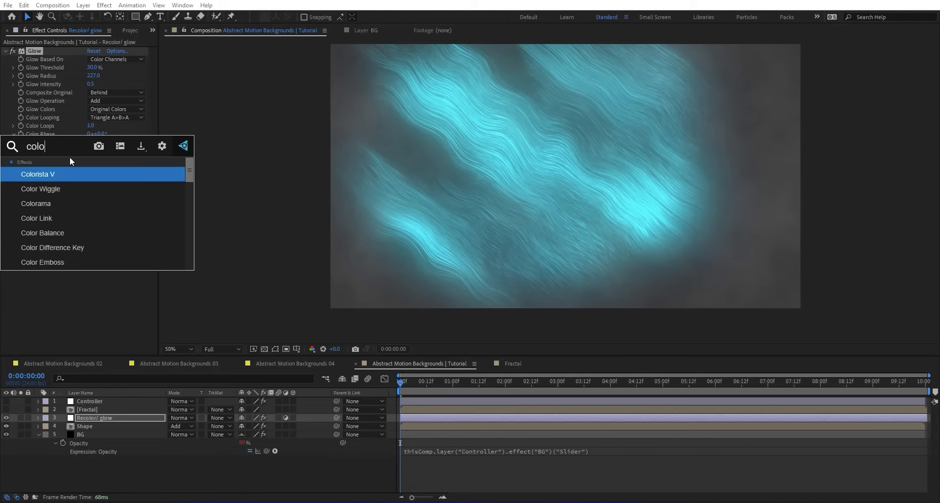
{"action": "key", "text": "Down"}
{"action": "key", "text": "Down"}
{"action": "key", "text": "Return"}
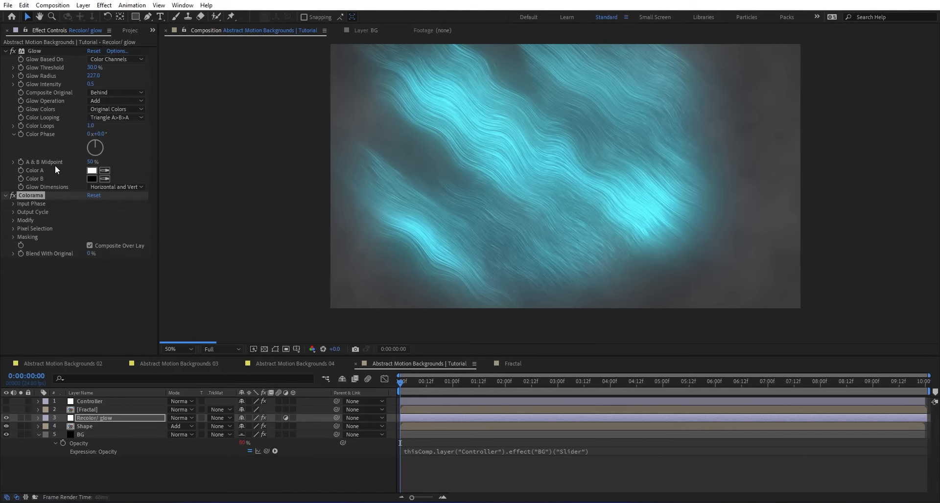
{"action": "left_click_drag", "start_coordinate": [38, 194], "coordinate": [53, 51]}
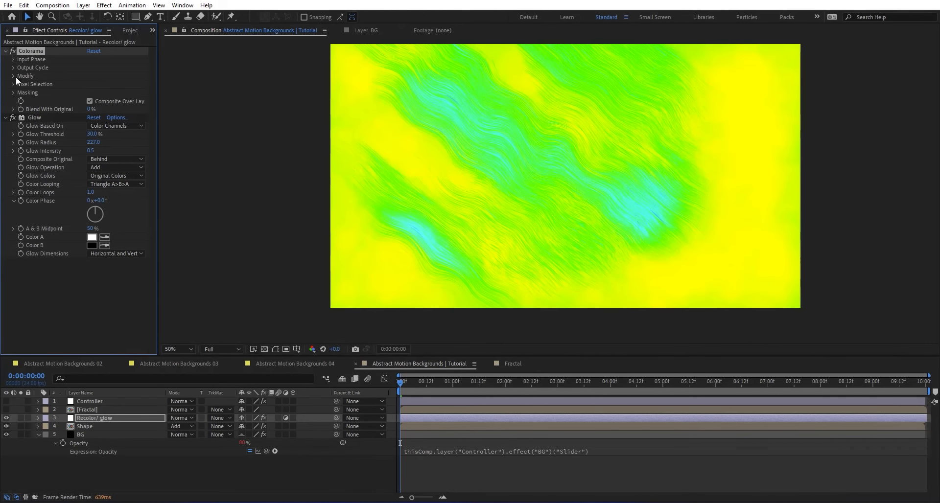
Set Colorama's Output Cycle to the Saturation Ramp preset palette and its Modify option to HS.
{"action": "left_click", "coordinate": [13, 76]}
{"action": "left_click", "coordinate": [13, 68]}
{"action": "left_click", "coordinate": [91, 76]}
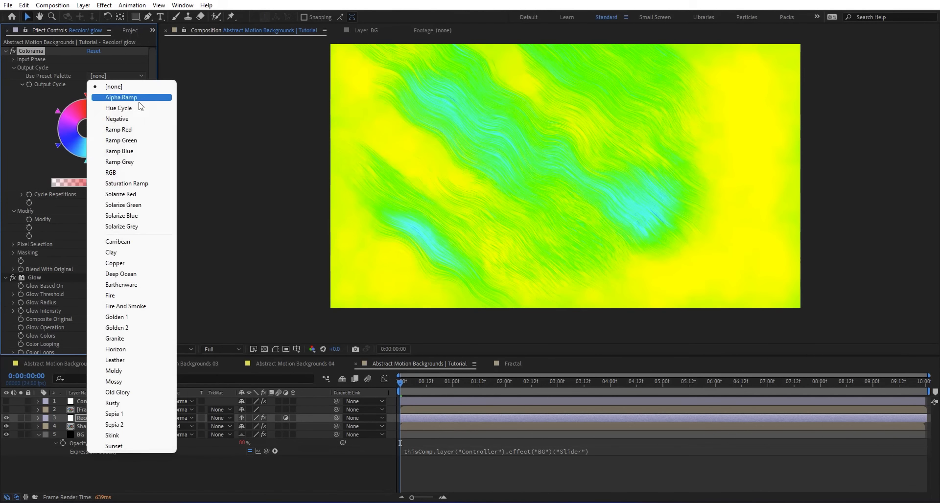
{"action": "left_click", "coordinate": [113, 130]}
{"action": "left_click", "coordinate": [109, 79]}
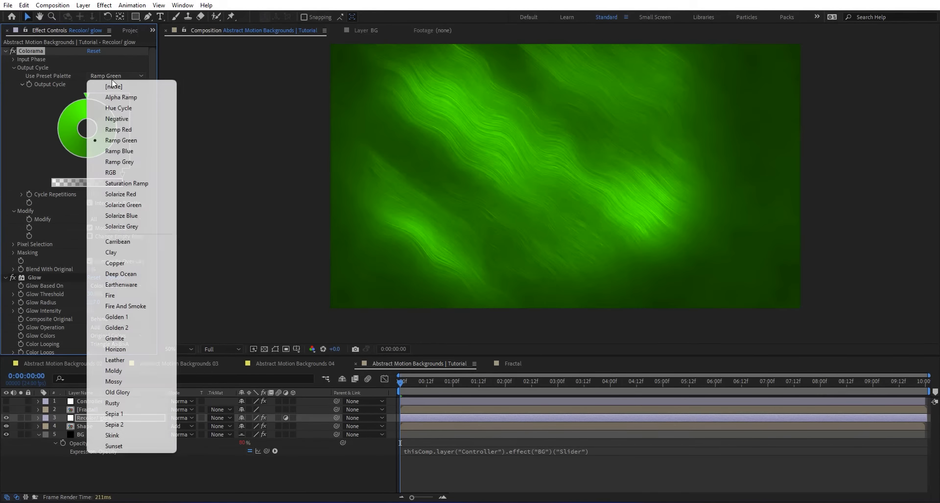
{"action": "left_click", "coordinate": [128, 182]}
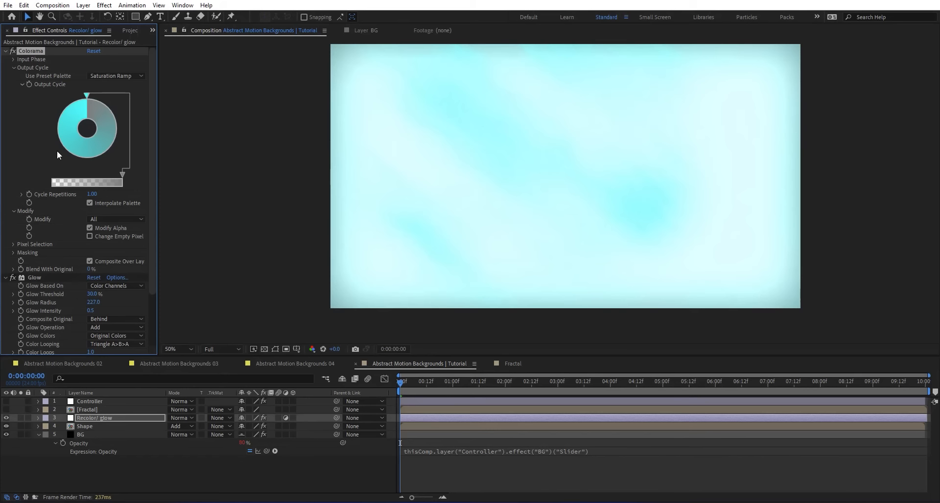
{"action": "left_click", "coordinate": [109, 218]}
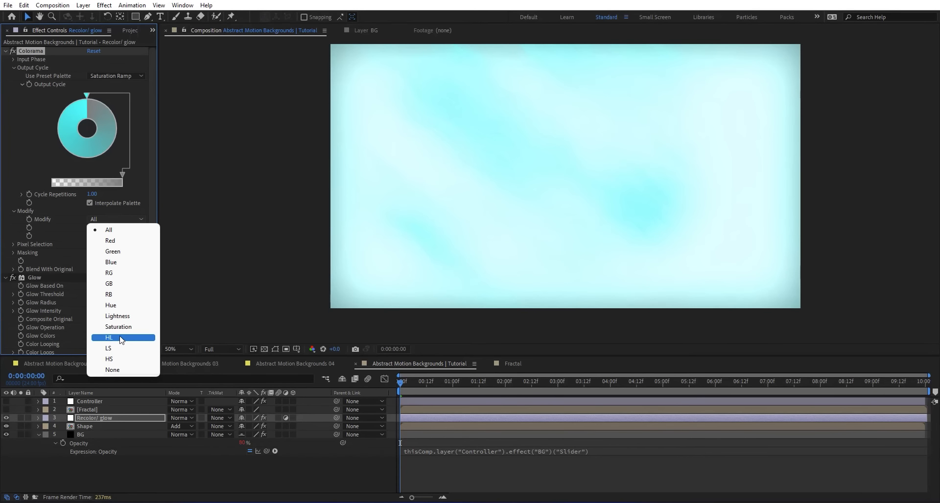
{"action": "left_click", "coordinate": [118, 359]}
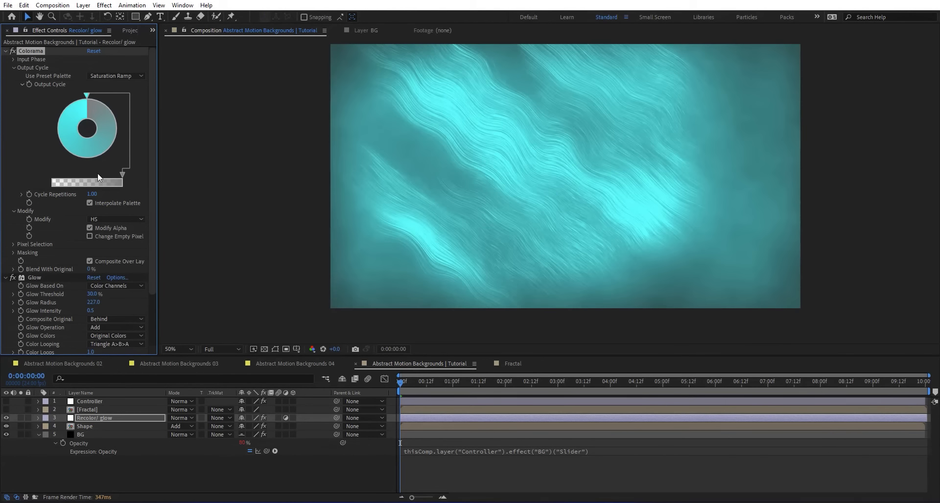
Add a Curves effect to the Recolor/ glow layer and pull the RGB curve's middle down to darken the image.
{"action": "scroll", "coordinate": [60, 289], "scroll_direction": "down", "scroll_amount": 3}
{"action": "key", "text": "ctrl+space"}
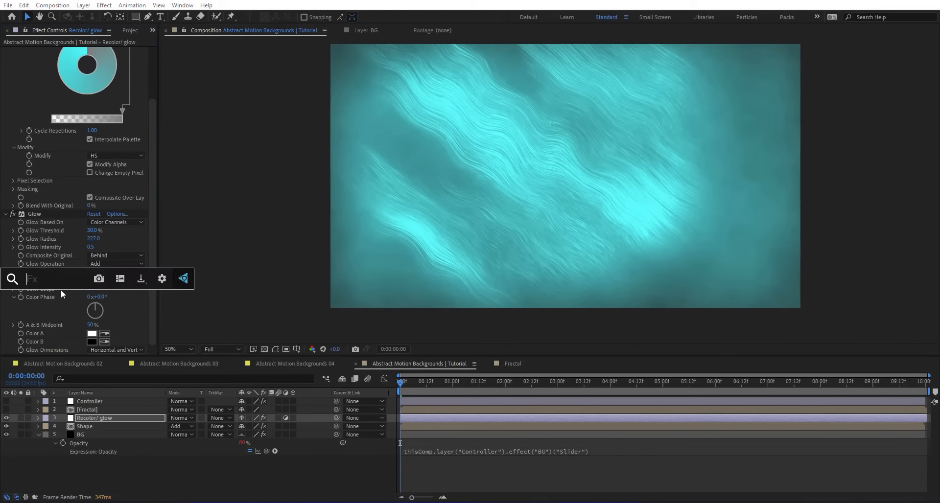
{"action": "type", "text": "curb"}
{"action": "key", "text": "BackSpace"}
{"action": "key", "text": "Return"}
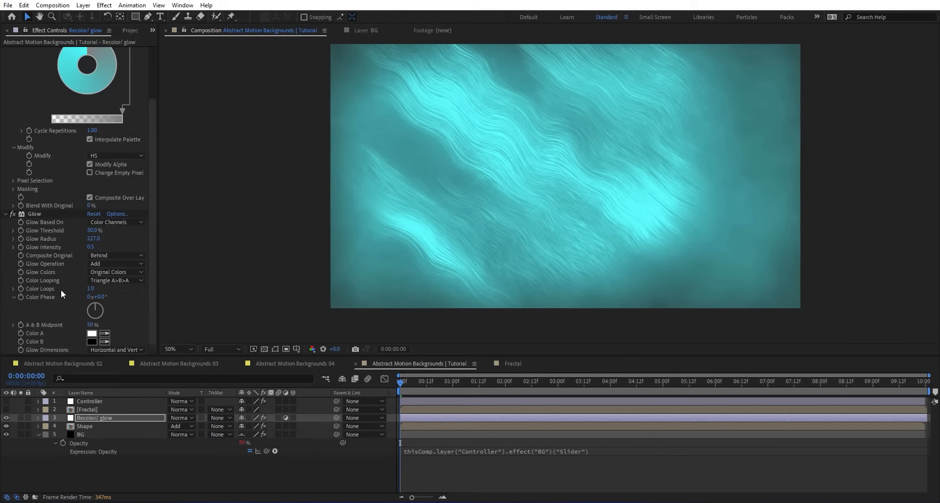
{"action": "scroll", "coordinate": [53, 272], "scroll_direction": "down", "scroll_amount": 8}
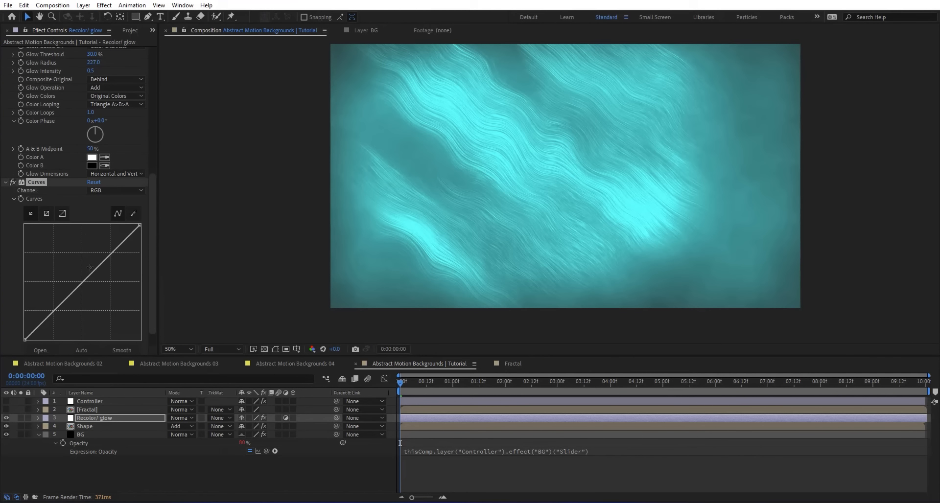
{"action": "left_click_drag", "start_coordinate": [90, 267], "coordinate": [102, 282]}
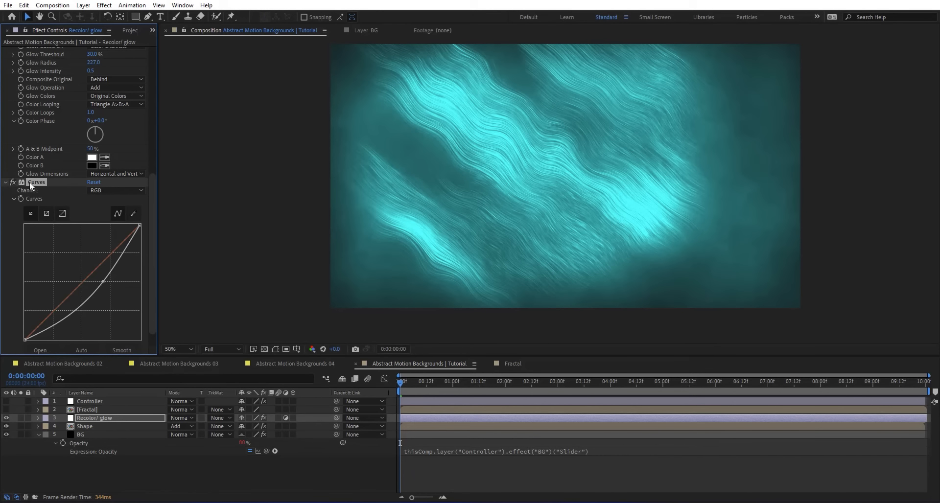
Collapse the Glow effect and move Curves above it, directly below Colorama.
{"action": "scroll", "coordinate": [36, 181], "scroll_direction": "up", "scroll_amount": 5}
{"action": "left_click", "coordinate": [6, 192]}
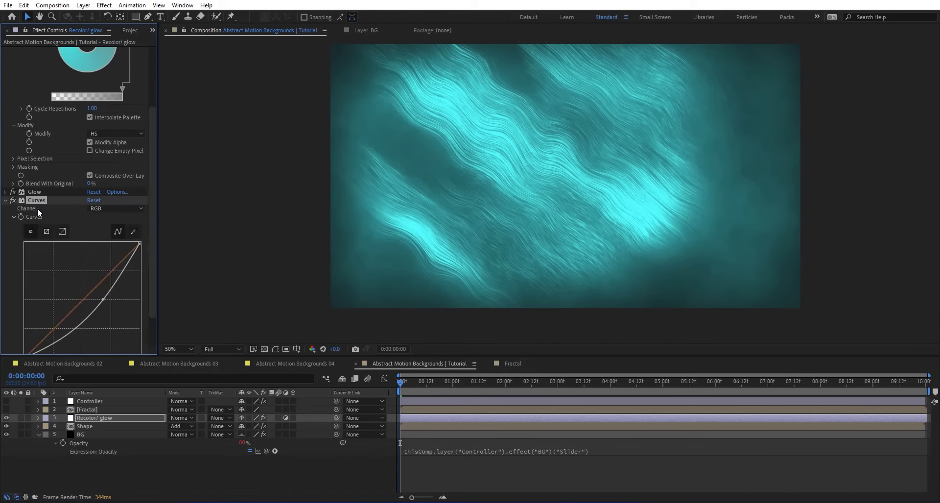
{"action": "left_click", "coordinate": [39, 193]}
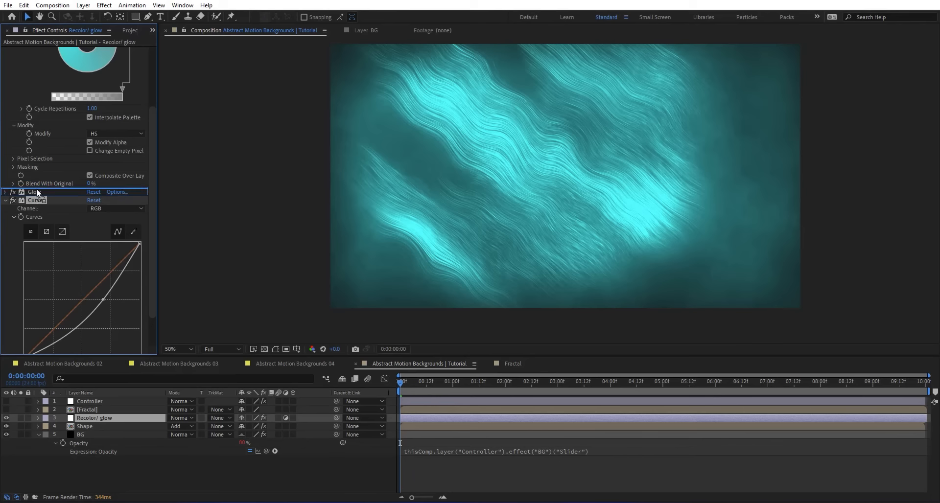
{"action": "key", "text": "Delete"}
{"action": "scroll", "coordinate": [37, 224], "scroll_direction": "down", "scroll_amount": 2}
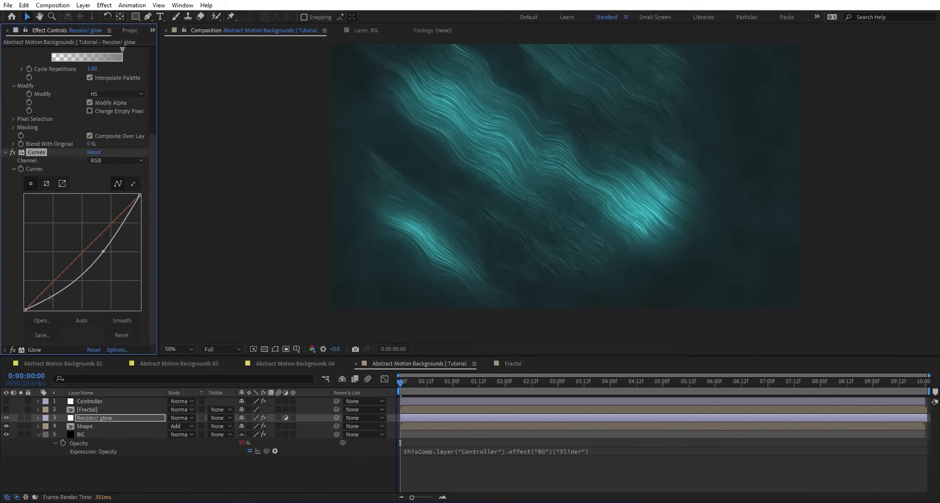
Collapse Curves and set the Glow effect's Glow Radius to 208 on the Recolor/ glow layer.
{"action": "left_click", "coordinate": [5, 152]}
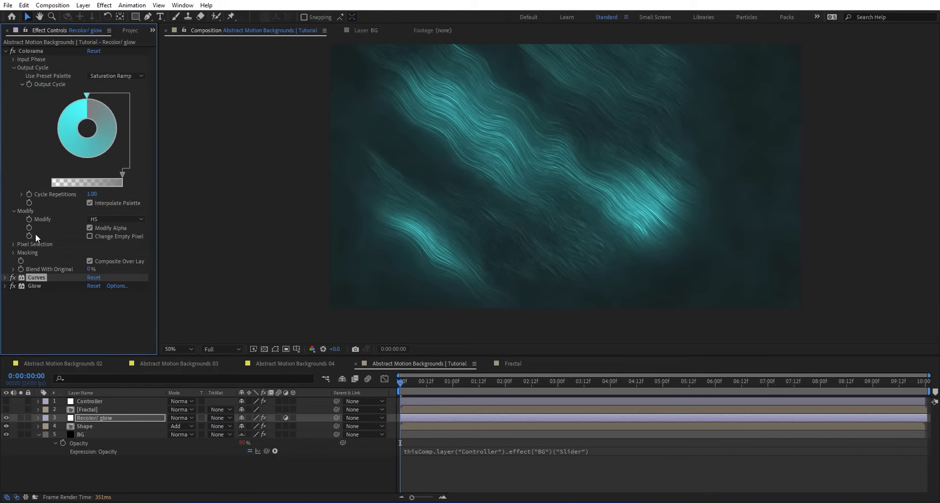
{"action": "left_click", "coordinate": [5, 286]}
{"action": "scroll", "coordinate": [30, 230], "scroll_direction": "down", "scroll_amount": 3}
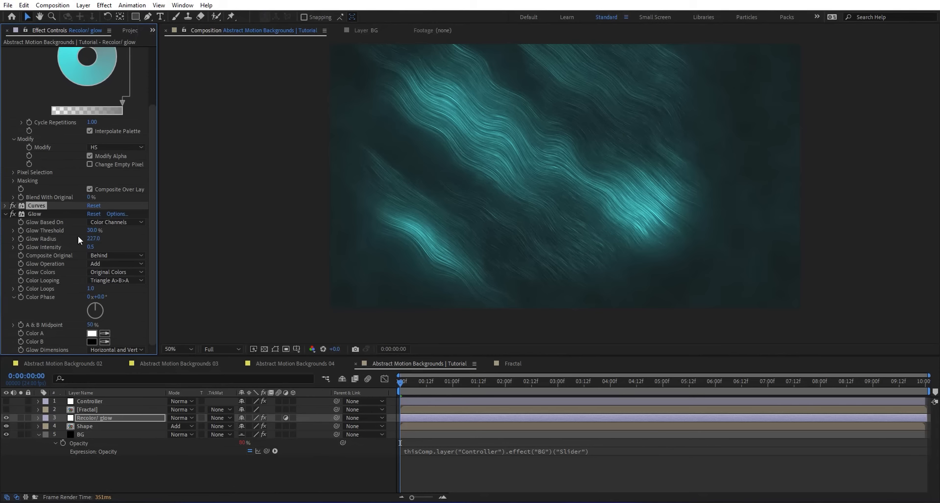
{"action": "mouse_move", "coordinate": [93, 240]}
{"action": "left_mouse_down"}
{"action": "mouse_move", "coordinate": [75, 238]}
{"action": "mouse_move", "coordinate": [83, 238]}
{"action": "left_mouse_up"}
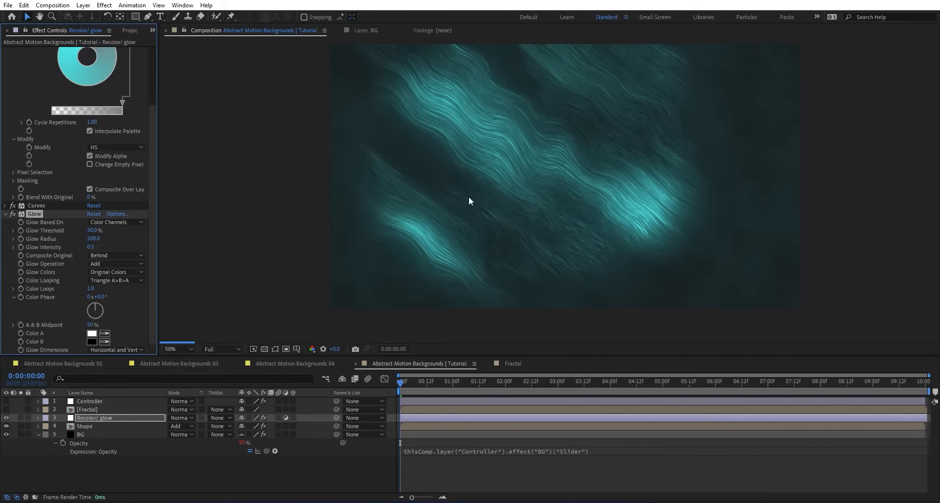
Examine the glowing lines up close and compare the image with Glow and with Curves switched off and on.
{"action": "scroll", "coordinate": [476, 157], "scroll_direction": "up", "scroll_amount": 2}
{"action": "left_click_drag", "start_coordinate": [332, 93], "coordinate": [394, 115]}
{"action": "scroll", "coordinate": [445, 184], "scroll_direction": "down", "scroll_amount": 1}
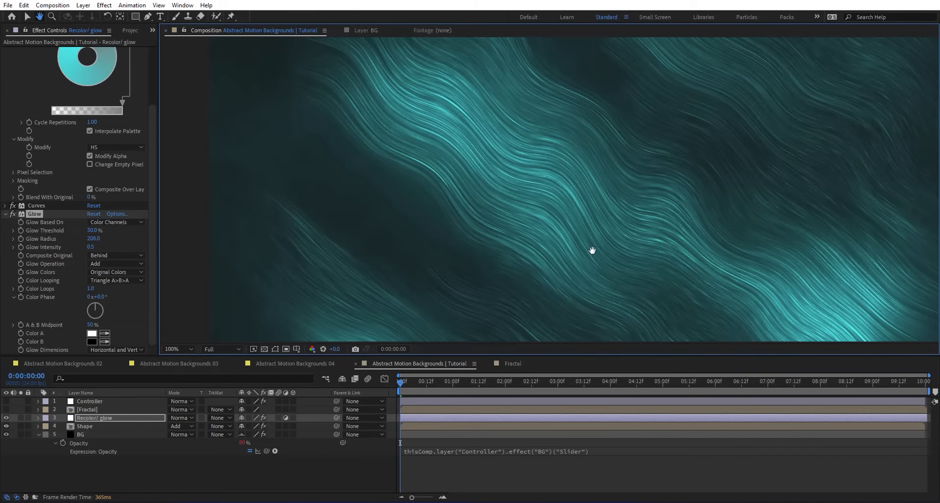
{"action": "left_click_drag", "start_coordinate": [591, 252], "coordinate": [536, 192]}
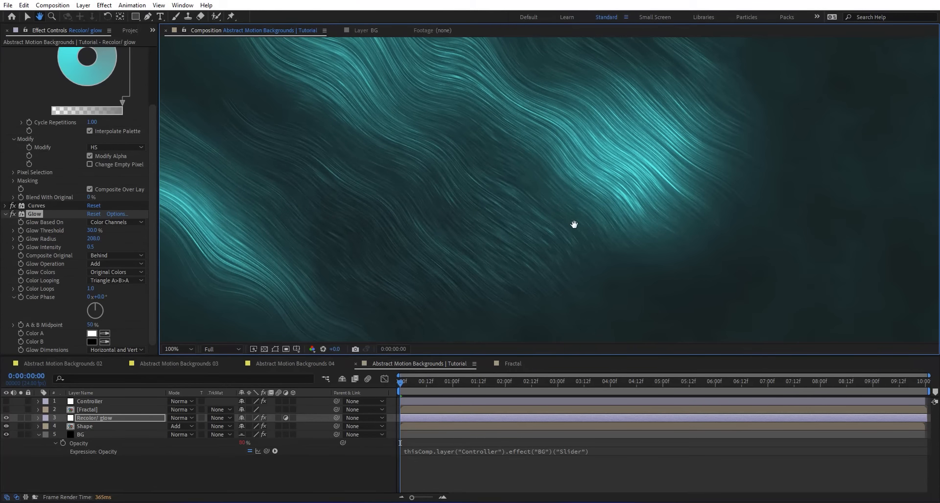
{"action": "left_click", "coordinate": [13, 214]}
{"action": "left_click", "coordinate": [12, 214]}
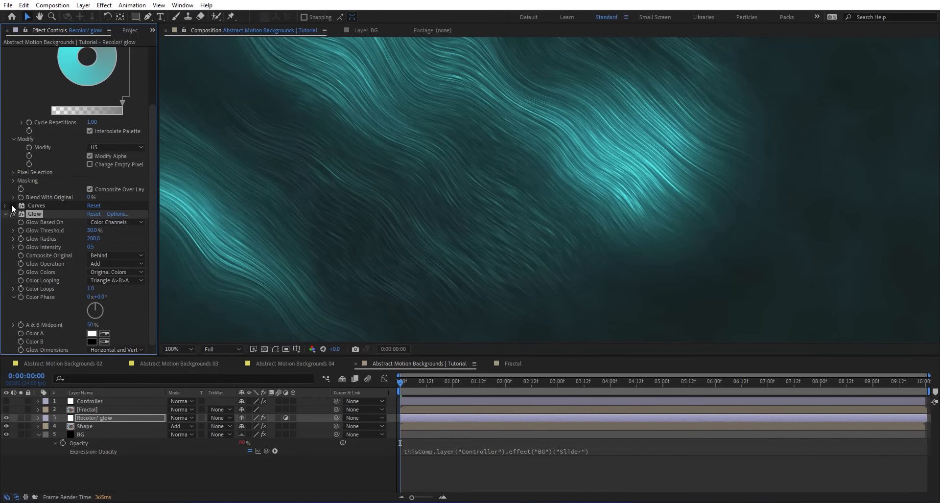
{"action": "left_click", "coordinate": [12, 205]}
{"action": "left_click", "coordinate": [13, 205]}
Raise the middle point of the Recolor/ glow layer's RGB curve slightly to brighten the image.
{"action": "left_click", "coordinate": [5, 206]}
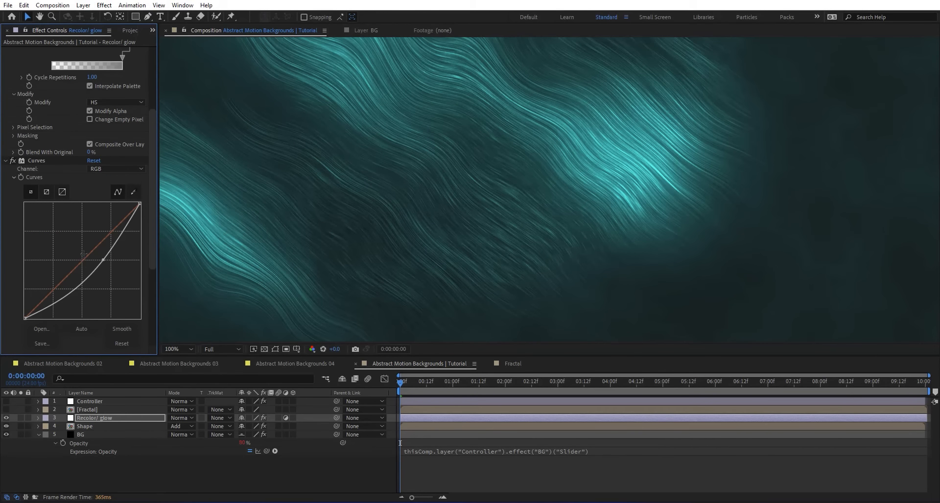
{"action": "left_click_drag", "start_coordinate": [105, 261], "coordinate": [103, 253]}
{"action": "scroll", "coordinate": [439, 207], "scroll_direction": "down", "scroll_amount": 1}
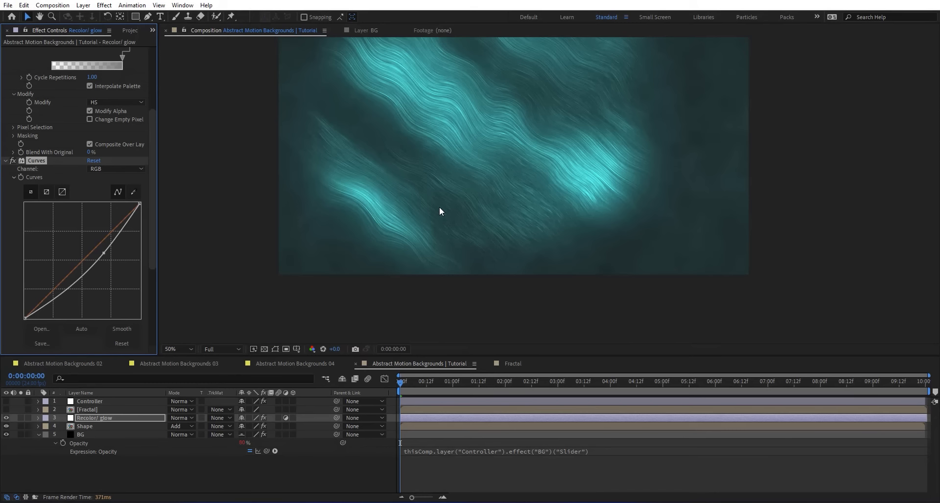
{"action": "key", "text": "shift+slash"}
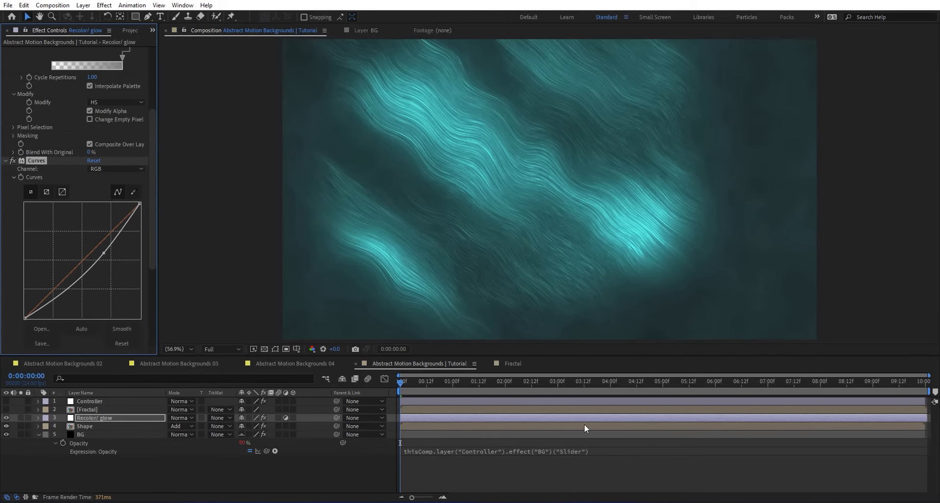
End the work area at 4 seconds and preview the animation.
{"action": "left_click", "coordinate": [609, 383]}
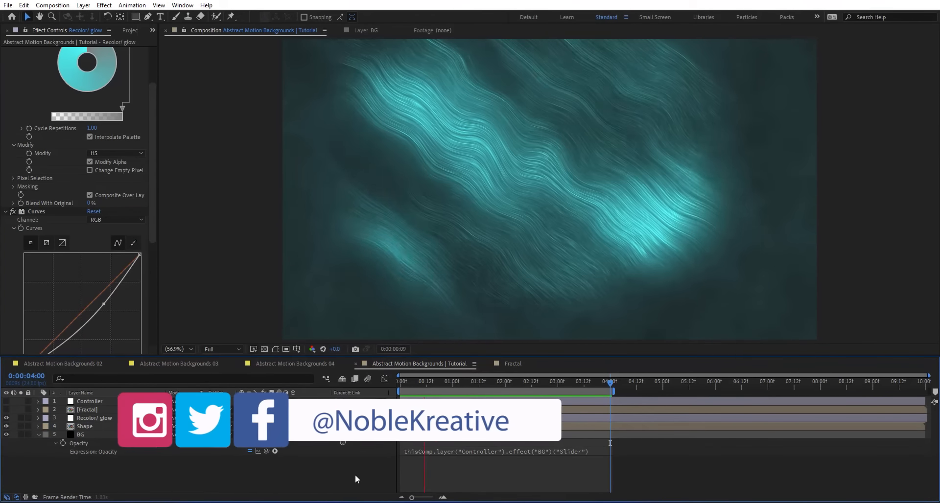
{"action": "key", "text": "space"}
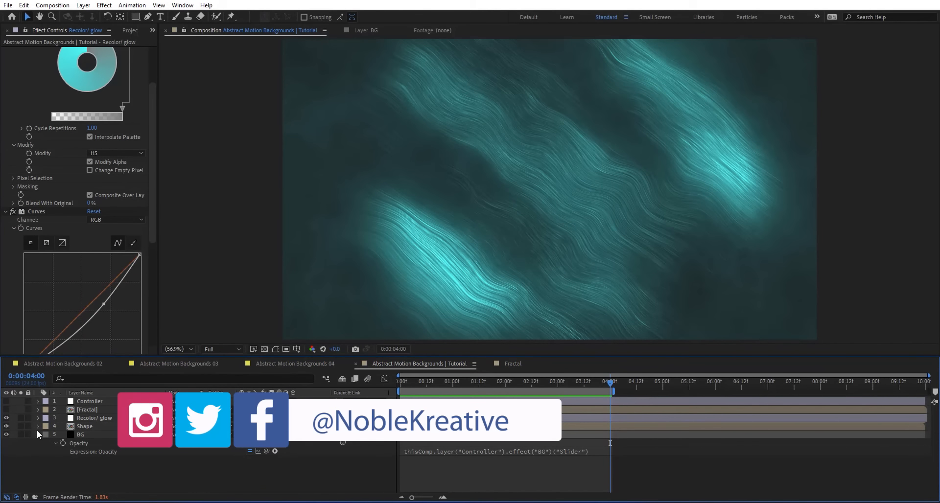
Make the Fractal layer visible with the Soft Light blending mode and compare the image with and without it.
{"action": "left_click", "coordinate": [93, 410]}
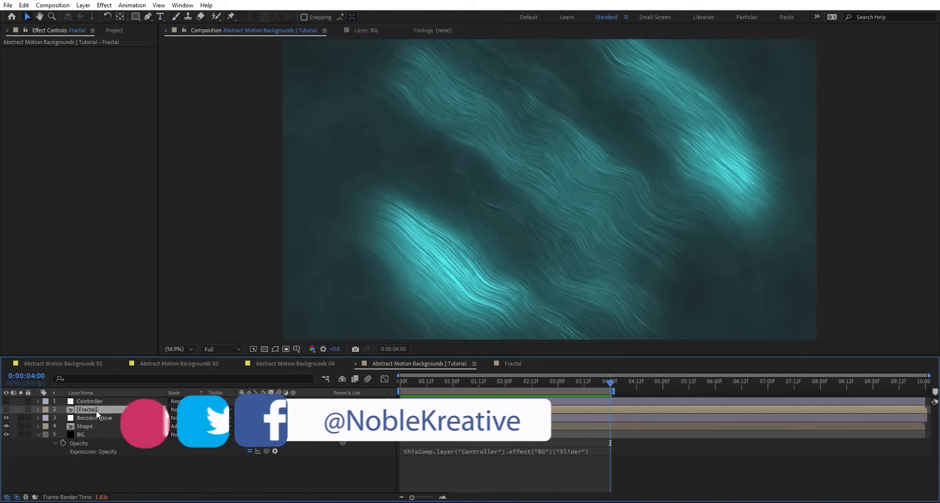
{"action": "left_click", "coordinate": [6, 411]}
{"action": "left_click", "coordinate": [187, 409]}
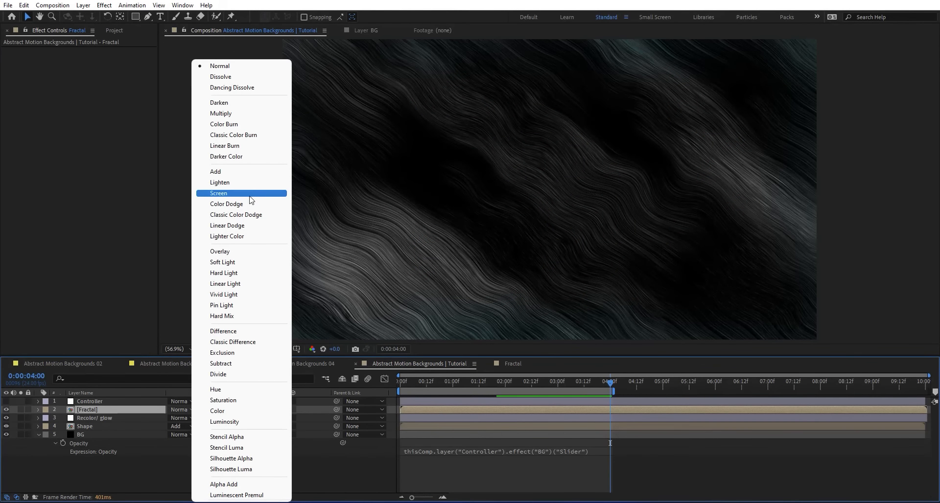
{"action": "left_click", "coordinate": [236, 262]}
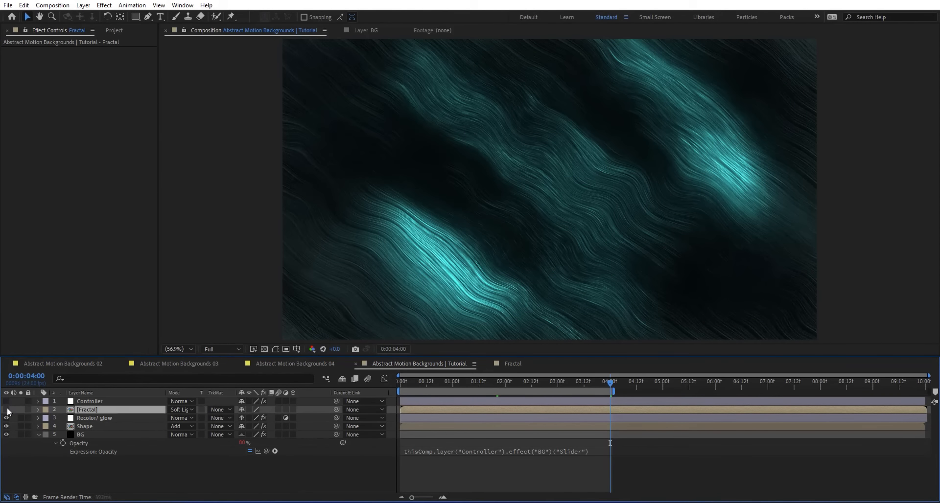
{"action": "left_click", "coordinate": [6, 409]}
{"action": "left_click", "coordinate": [6, 409]}
{"action": "left_click", "coordinate": [7, 409]}
{"action": "left_click", "coordinate": [7, 410]}
Give the Recolor/ glow layer's Opacity the expression if(thisComp.layer("Controller").effect(" SoftLight / reColor")("Checkbox")==1)100 else 0, and copy it.
{"action": "left_click", "coordinate": [86, 418]}
{"action": "key", "text": "t"}
{"action": "left_click", "coordinate": [87, 404]}
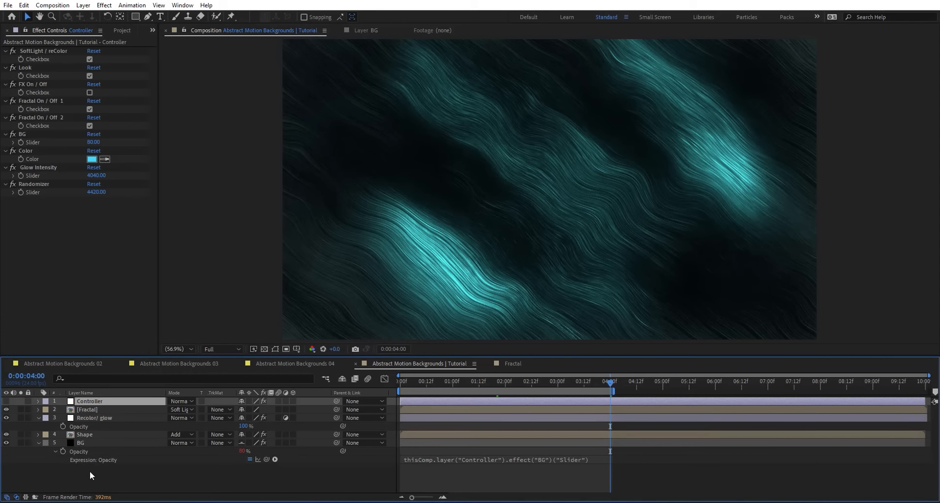
{"action": "left_click", "coordinate": [62, 426], "text": "alt"}
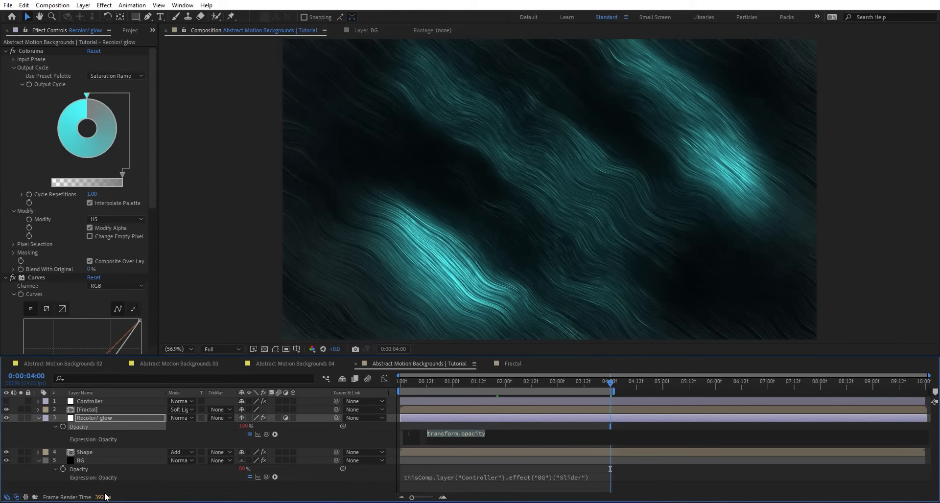
{"action": "type", "text": "if("}
{"action": "left_click", "coordinate": [138, 402]}
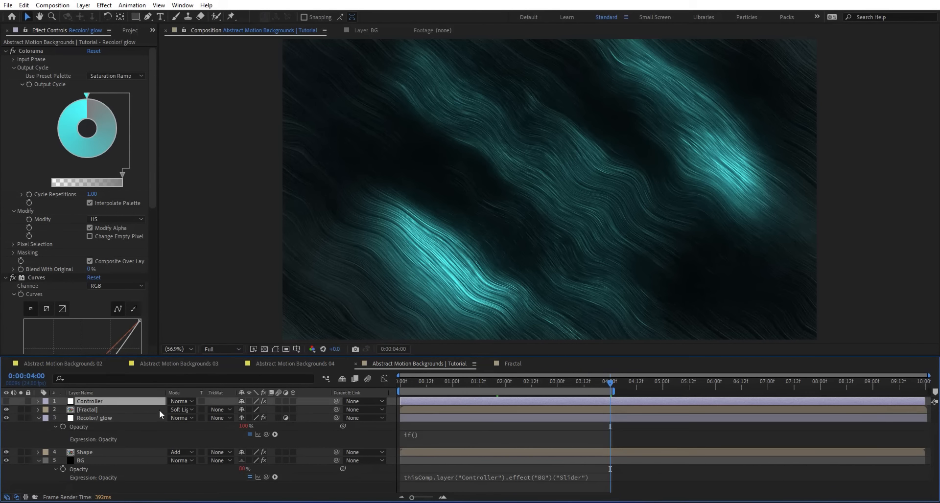
{"action": "left_click", "coordinate": [436, 435]}
{"action": "left_click_drag", "start_coordinate": [262, 435], "coordinate": [73, 59]}
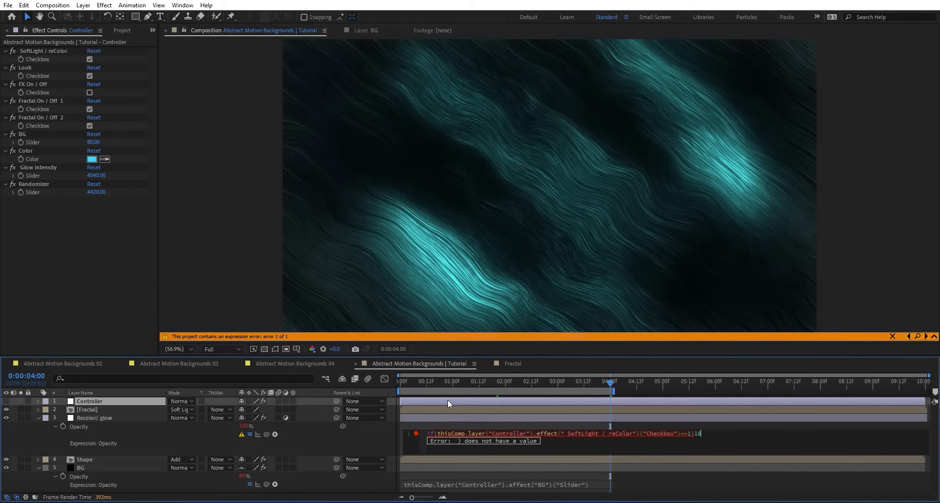
{"action": "type", "text": "==1)100 else 0"}
{"action": "key", "text": "ctrl+a"}
{"action": "key", "text": "ctrl+c"}
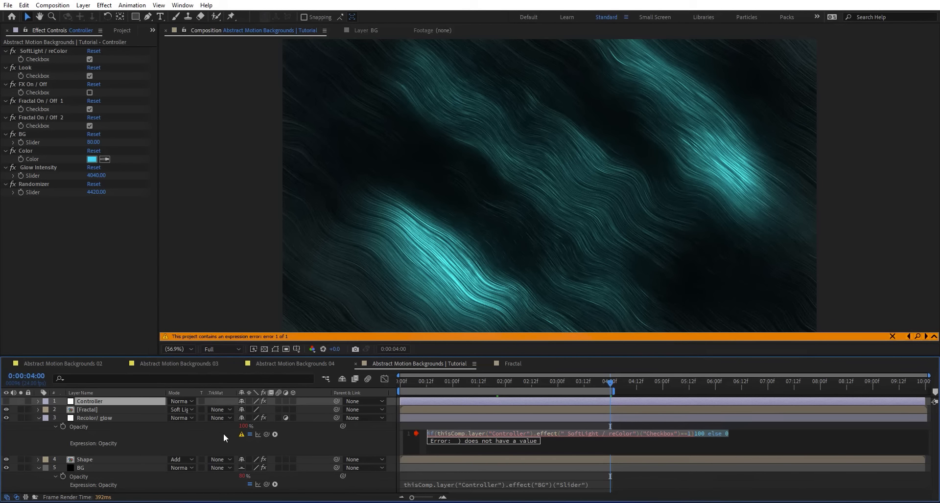
{"action": "left_click", "coordinate": [304, 444]}
Paste the copied SoftLight / reColor checkbox expression onto the Fractal layer's Opacity.
{"action": "left_click", "coordinate": [89, 411]}
{"action": "key", "text": "t"}
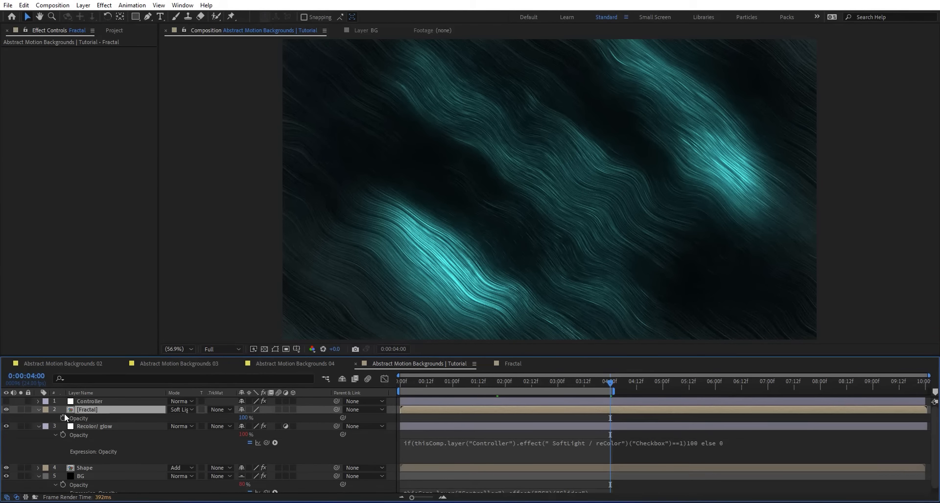
{"action": "left_click", "coordinate": [64, 418], "text": "alt"}
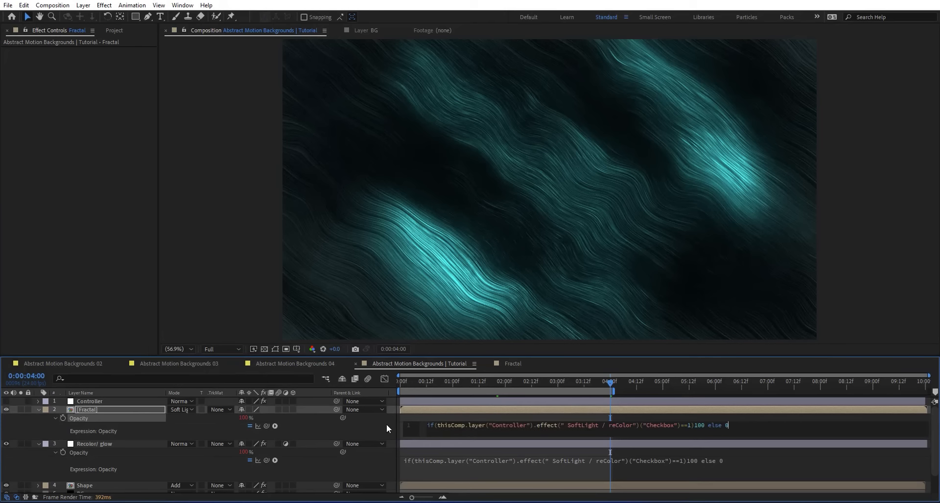
{"action": "key", "text": "ctrl+v"}
Test the SoftLight / reColor checkbox on the Controller layer.
{"action": "left_click", "coordinate": [98, 393]}
{"action": "left_click", "coordinate": [96, 400]}
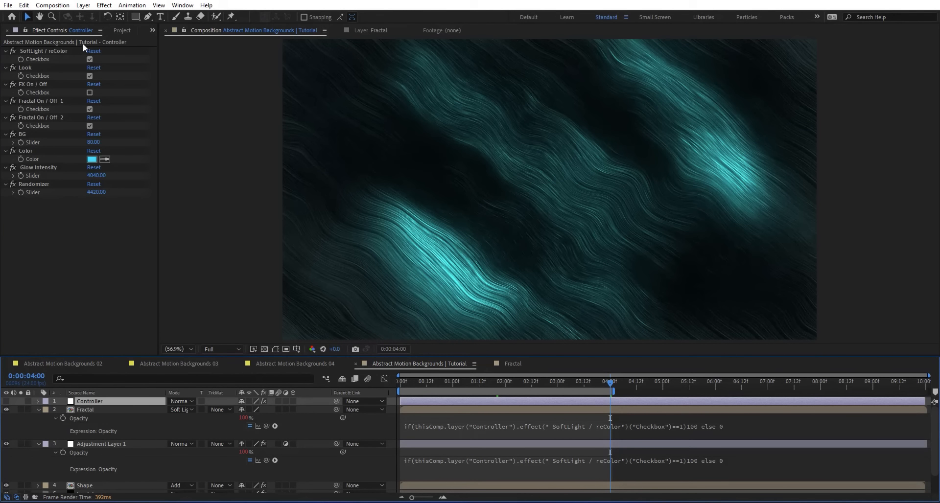
{"action": "left_click", "coordinate": [93, 59]}
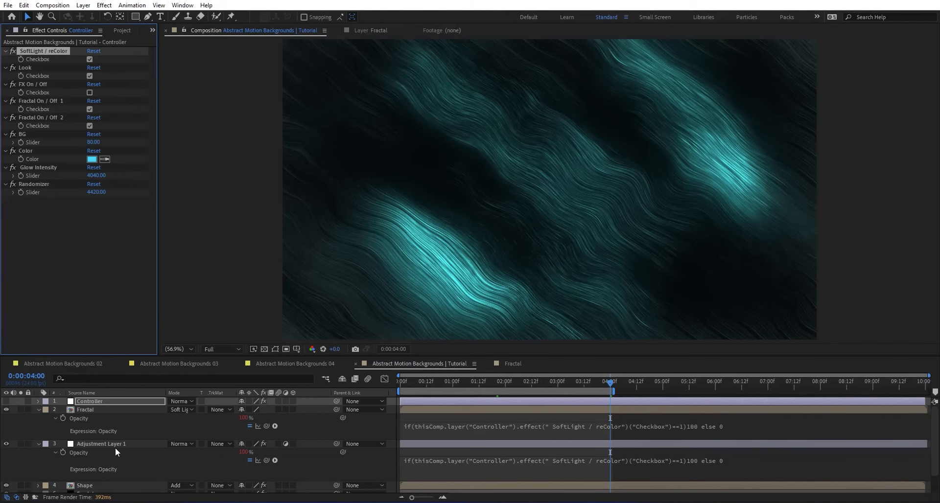
Duplicate the Recolor/ glow adjustment layer and rename the copy Look.
{"action": "left_click", "coordinate": [116, 445]}
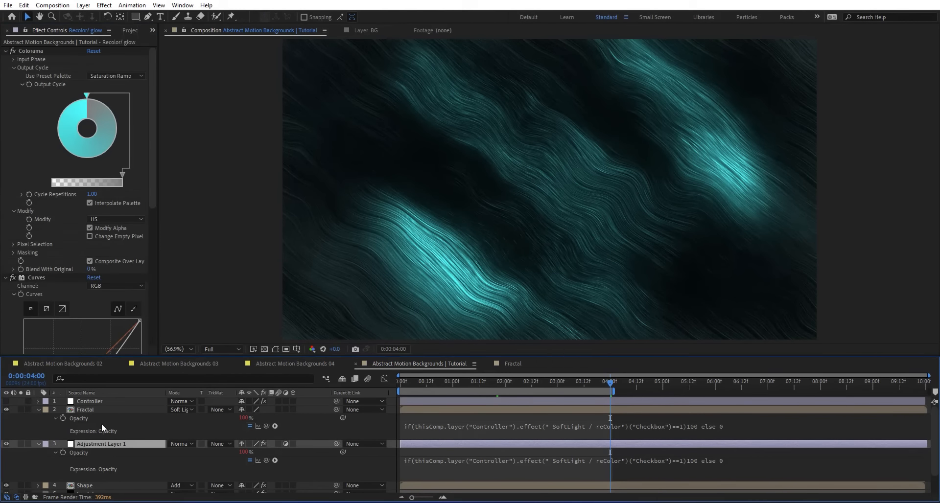
{"action": "key", "text": "ctrl+d"}
{"action": "key", "text": "Return"}
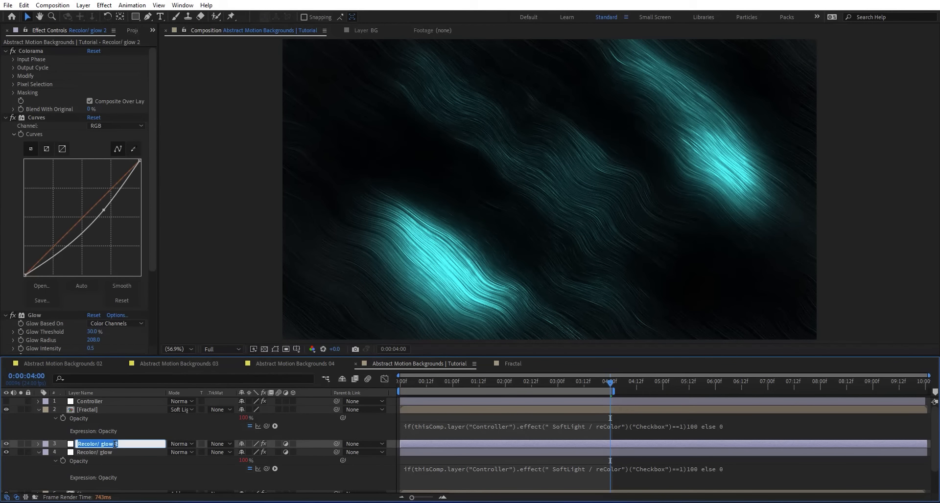
{"action": "type", "text": "Look"}
{"action": "key", "text": "Return"}
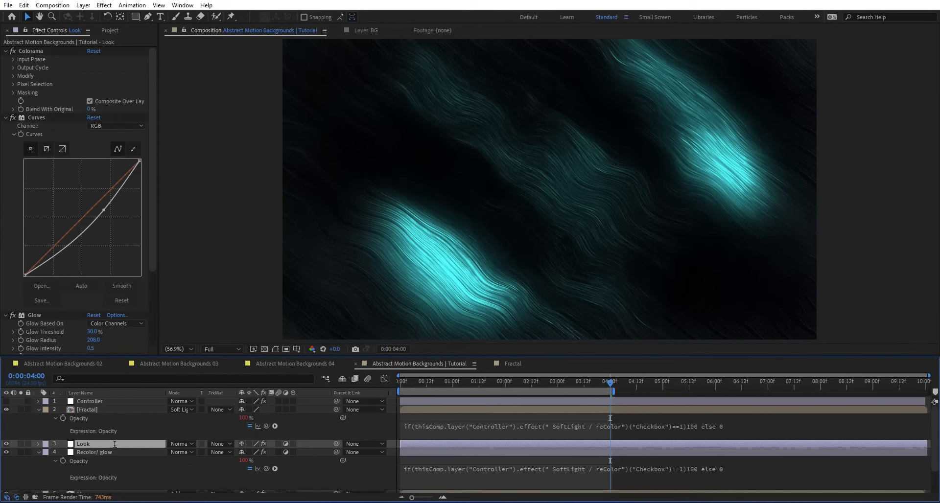
Delete all of the effects from the Look layer.
{"action": "left_click", "coordinate": [45, 316]}
{"action": "key", "text": "ctrl+a"}
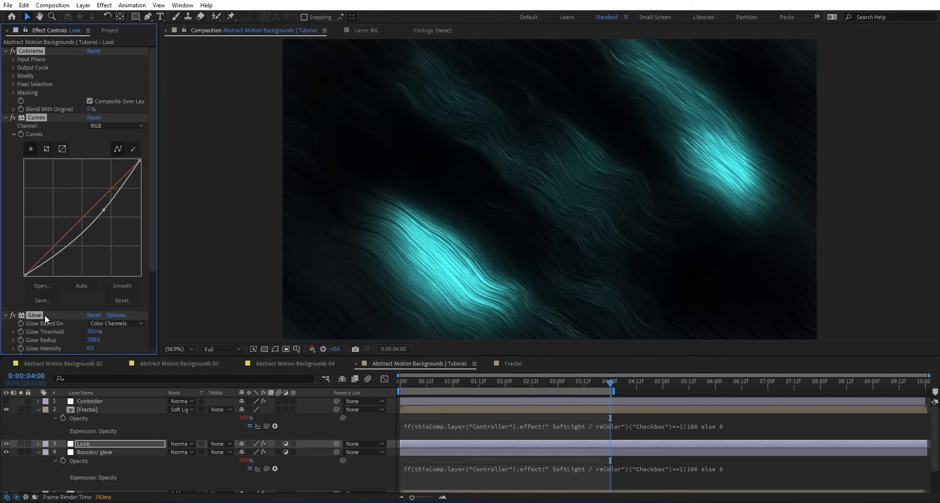
{"action": "key", "text": "Delete"}
Add a Curves effect to the Look layer and shape an S-curve with lowered shadows and raised highlights.
{"action": "key", "text": "ctrl+space"}
{"action": "type", "text": "curb"}
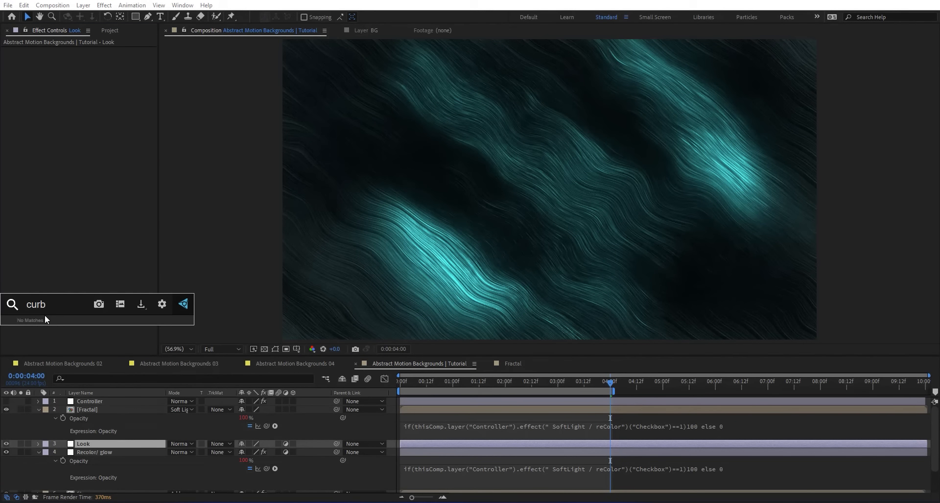
{"action": "key", "text": "BackSpace"}
{"action": "key", "text": "Return"}
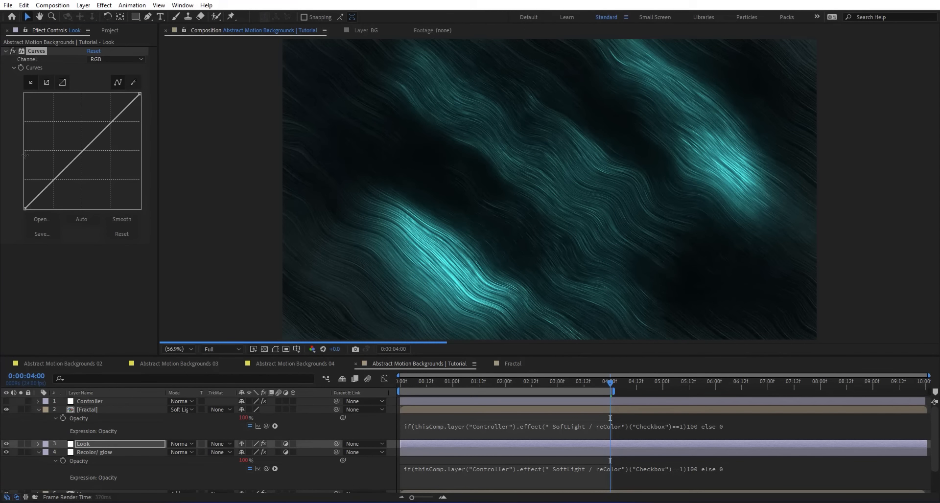
{"action": "left_click_drag", "start_coordinate": [57, 180], "coordinate": [54, 186]}
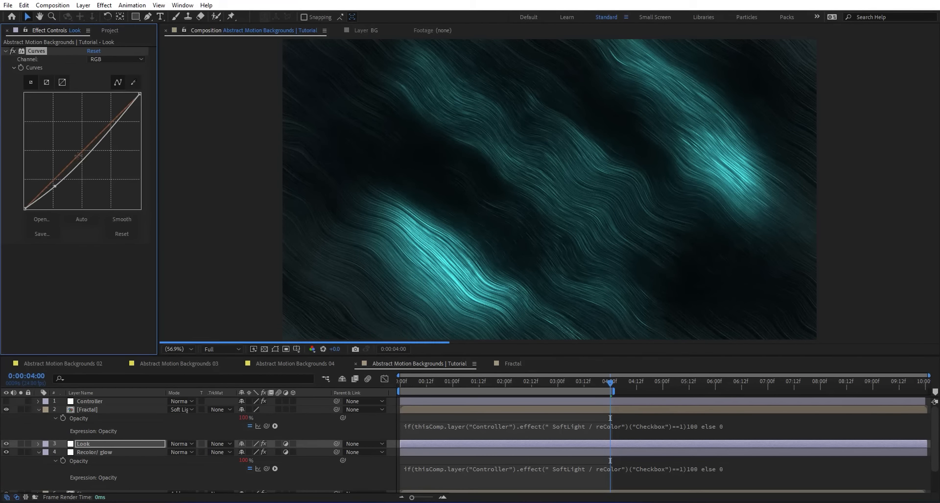
{"action": "left_click_drag", "start_coordinate": [112, 133], "coordinate": [108, 121]}
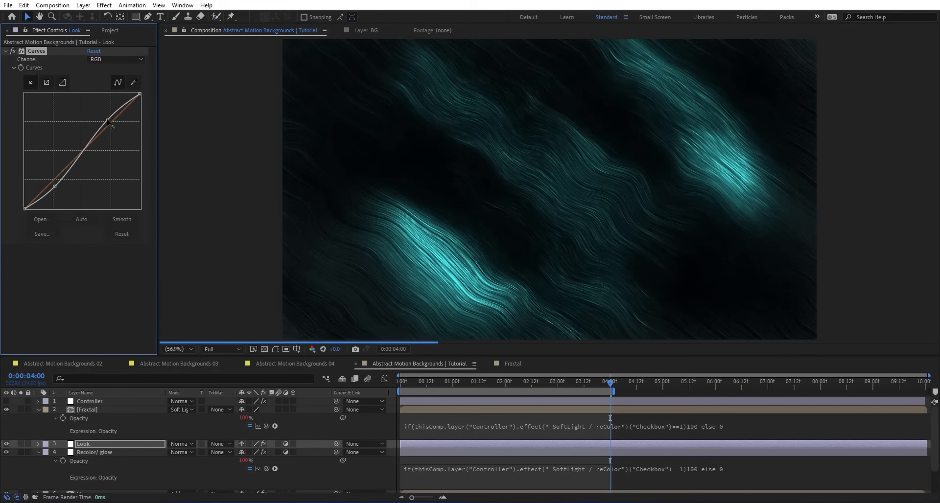
Add the Lumetri Color effect to the Look layer.
{"action": "key", "text": "ctrl+space"}
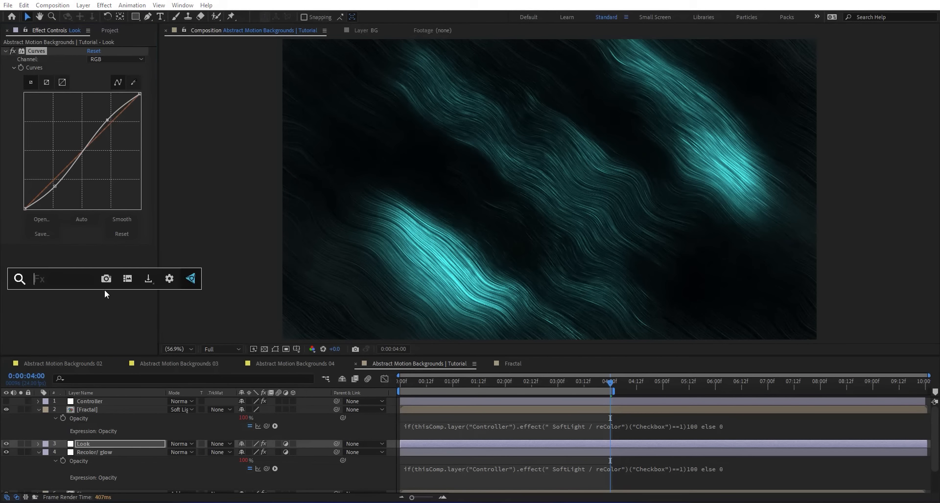
{"action": "type", "text": "lum"}
{"action": "key", "text": "Down"}
{"action": "key", "text": "Return"}
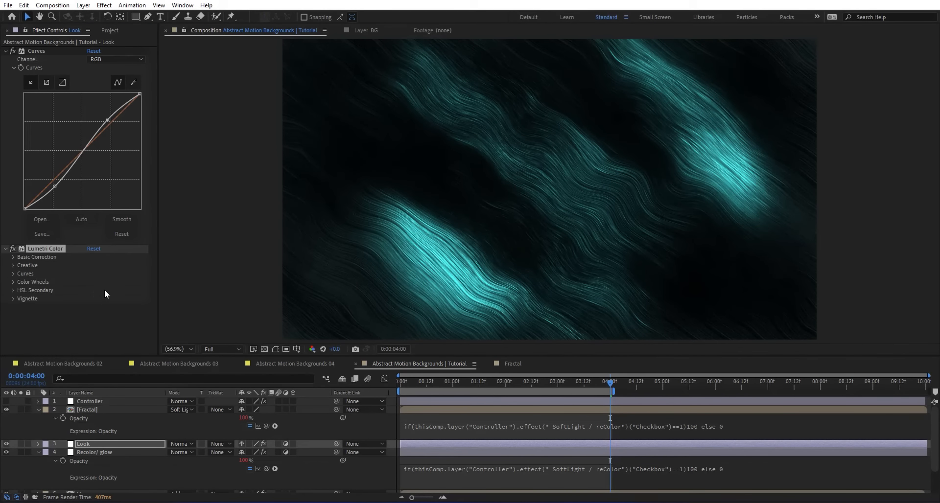
Set the Creative look of the Look layer's Lumetri Color effect to SL MATRIX BLUE.
{"action": "left_click", "coordinate": [13, 265]}
{"action": "scroll", "coordinate": [71, 304], "scroll_direction": "down", "scroll_amount": 3}
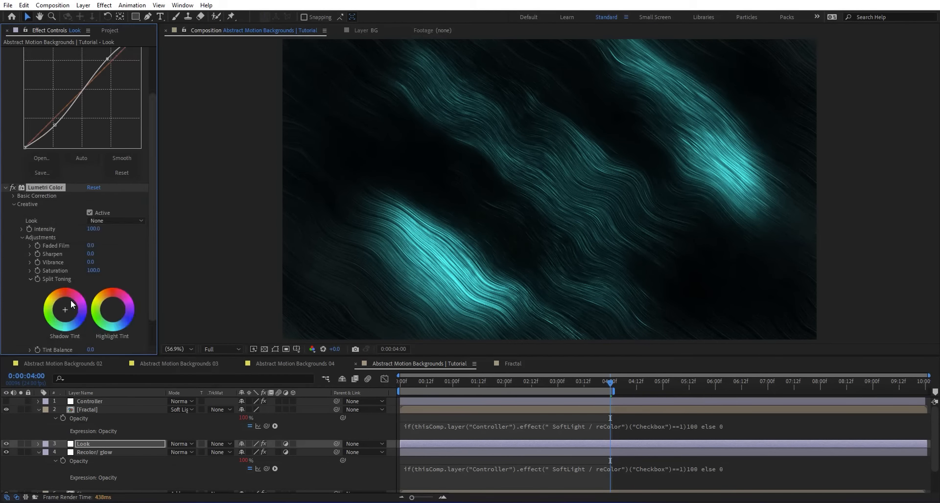
{"action": "left_click", "coordinate": [110, 222]}
{"action": "left_click", "coordinate": [128, 224]}
{"action": "left_click", "coordinate": [122, 217]}
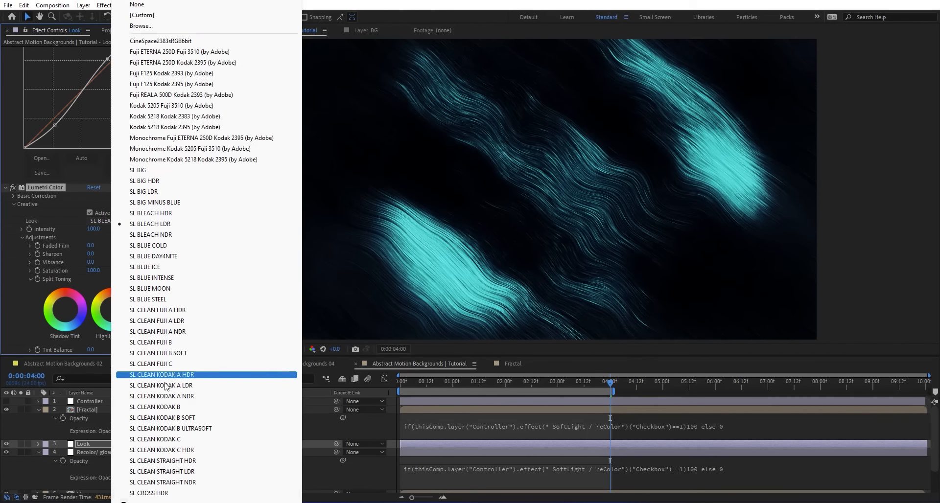
{"action": "scroll", "coordinate": [206, 252], "scroll_direction": "down", "scroll_amount": 5}
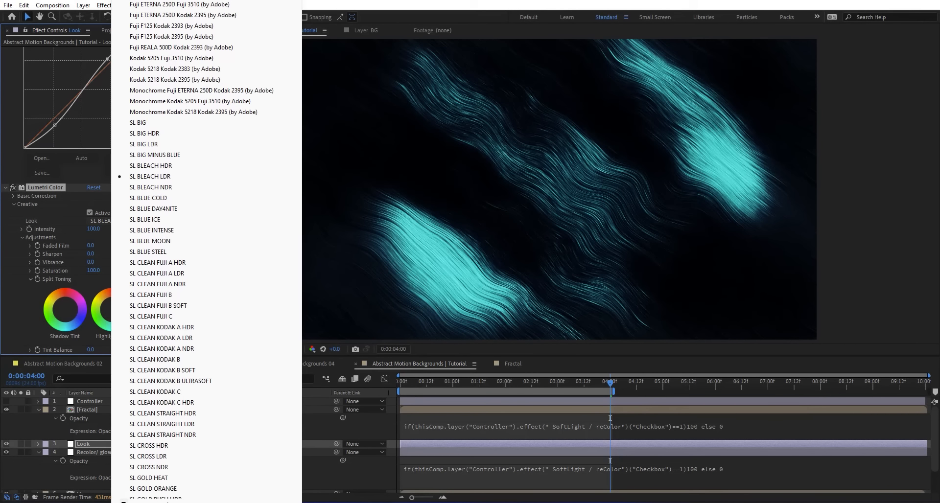
{"action": "scroll", "coordinate": [170, 488], "scroll_direction": "down", "scroll_amount": 2}
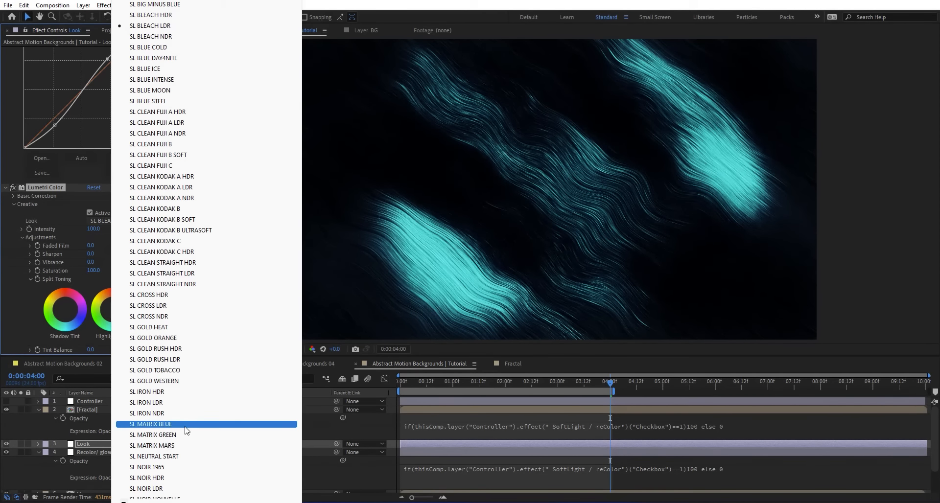
{"action": "left_click", "coordinate": [185, 425]}
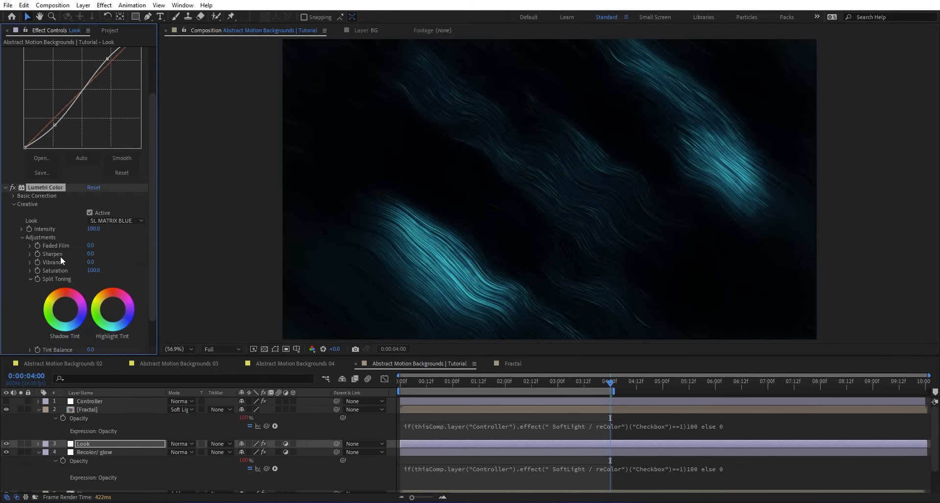
Add a Sharpen effect to the Look layer with a Sharpen Amount of 10.
{"action": "key", "text": "ctrl+space"}
{"action": "type", "text": "shar"}
{"action": "key", "text": "Return"}
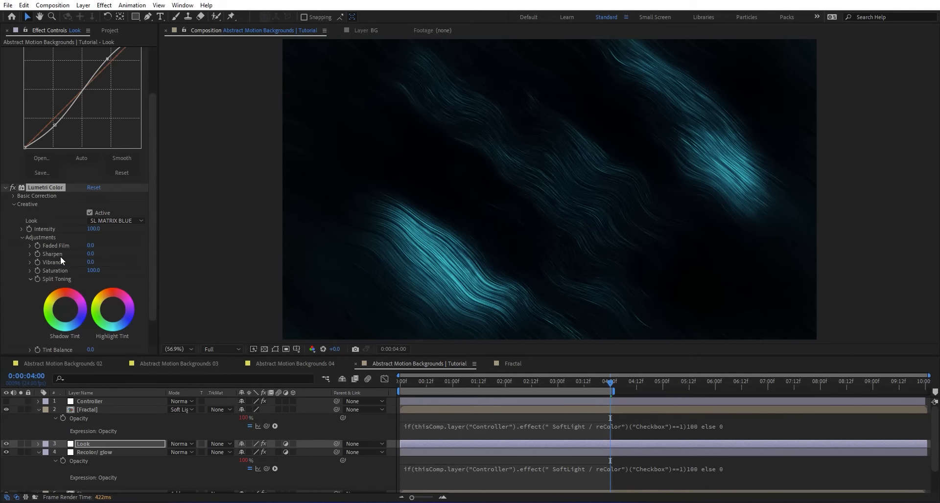
{"action": "left_click", "coordinate": [90, 350]}
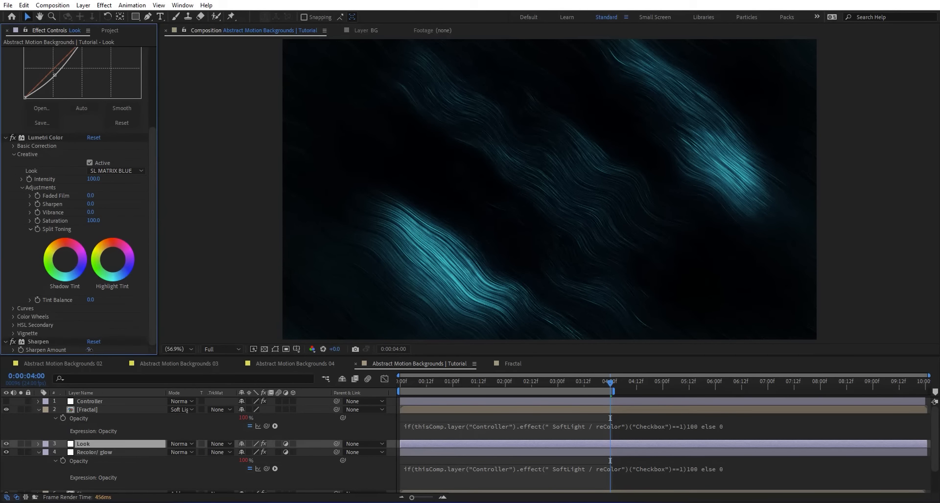
{"action": "type", "text": "10"}
{"action": "key", "text": "Return"}
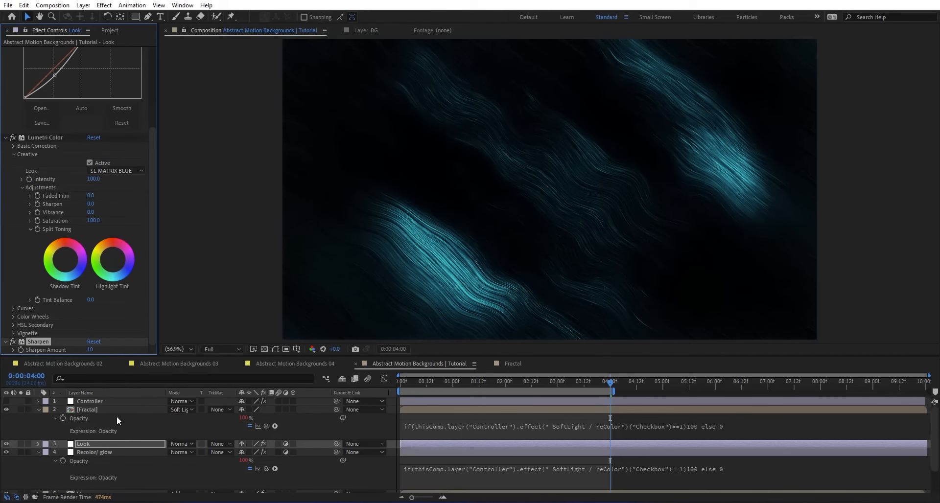
Edit the Look layer's opacity expression so its if-condition references the Controller's Look checkbox instead of SoftLight / reColor.
{"action": "left_click", "coordinate": [96, 442]}
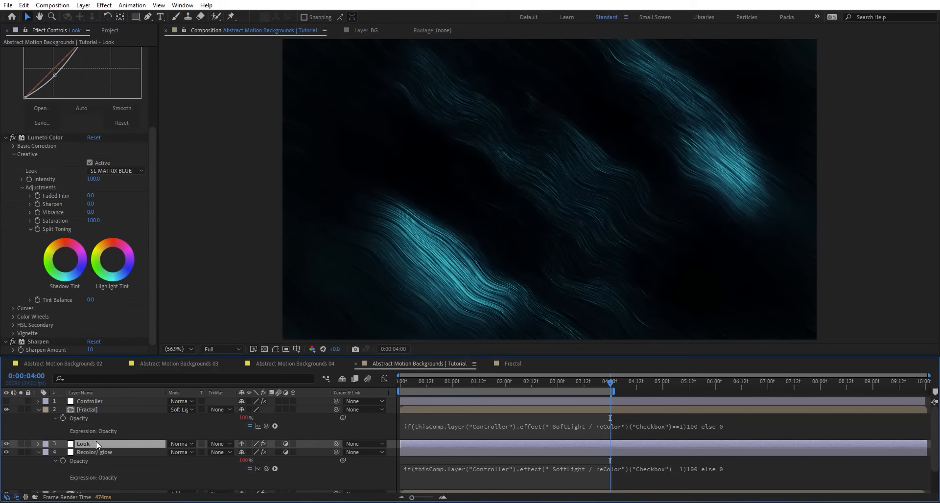
{"action": "key", "text": "t"}
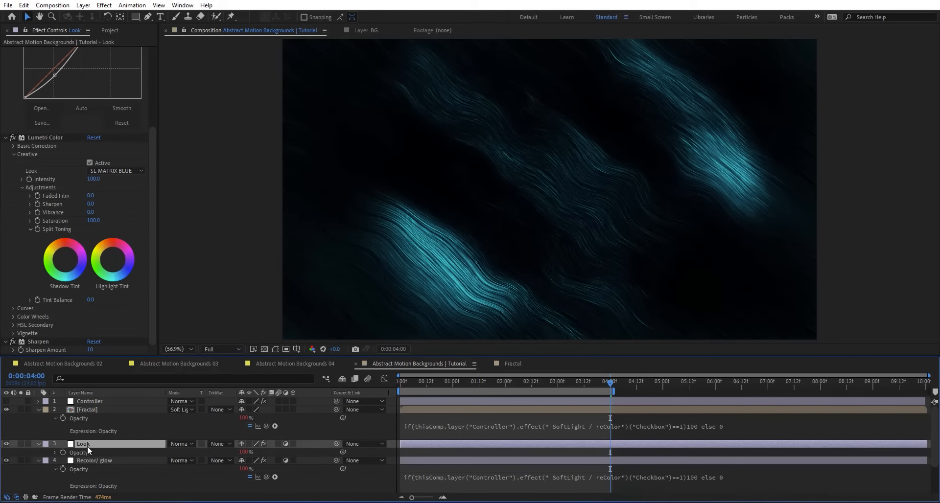
{"action": "left_click", "coordinate": [55, 454]}
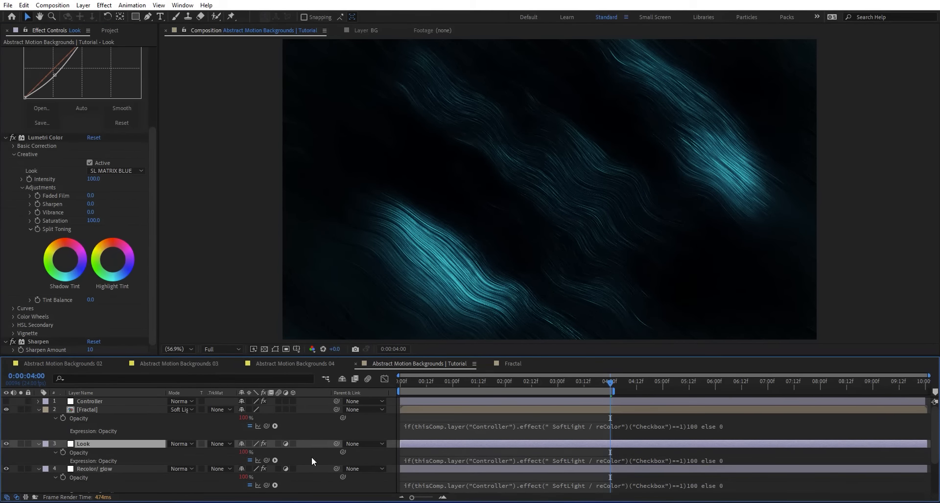
{"action": "left_click", "coordinate": [519, 460]}
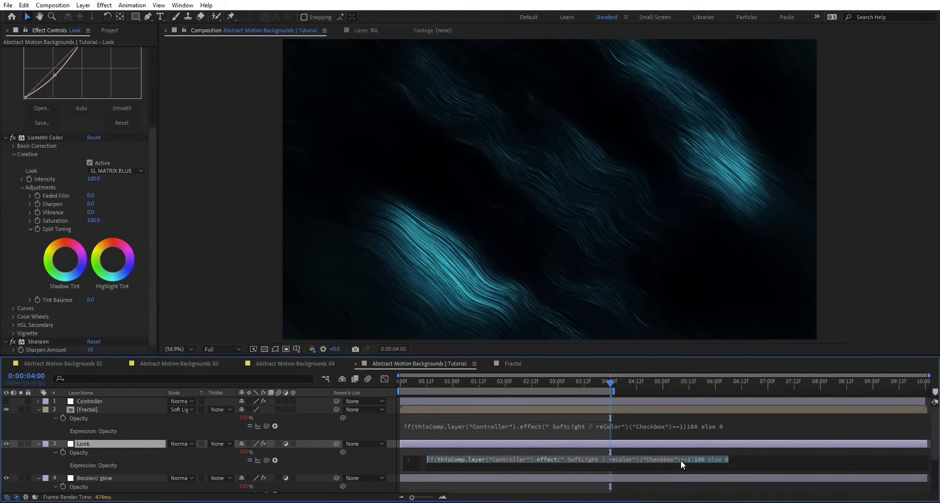
{"action": "left_click_drag", "start_coordinate": [681, 460], "coordinate": [438, 460]}
{"action": "left_click", "coordinate": [134, 400]}
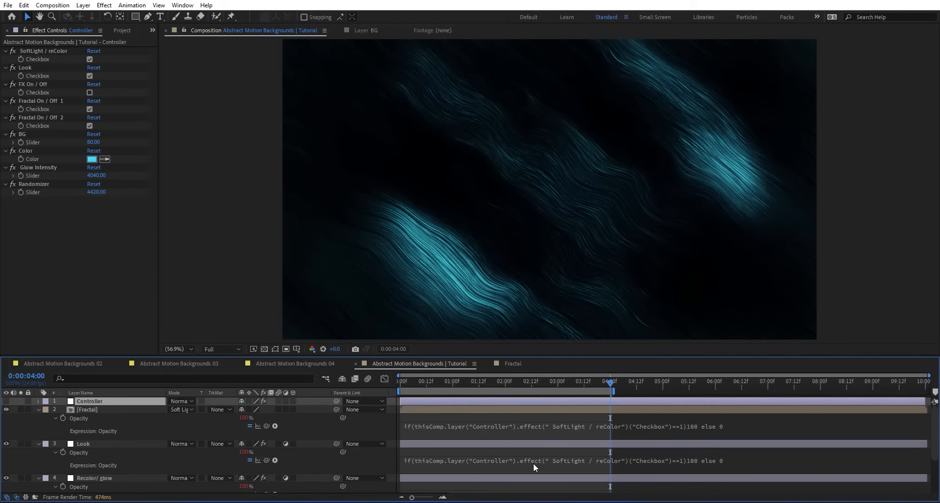
{"action": "left_click", "coordinate": [678, 459]}
{"action": "left_click", "coordinate": [678, 460]}
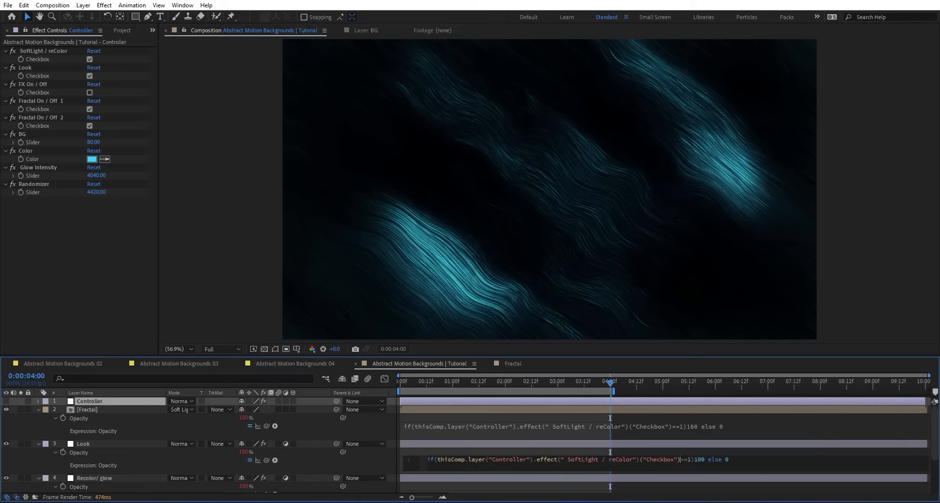
{"action": "left_click_drag", "start_coordinate": [569, 460], "coordinate": [443, 461]}
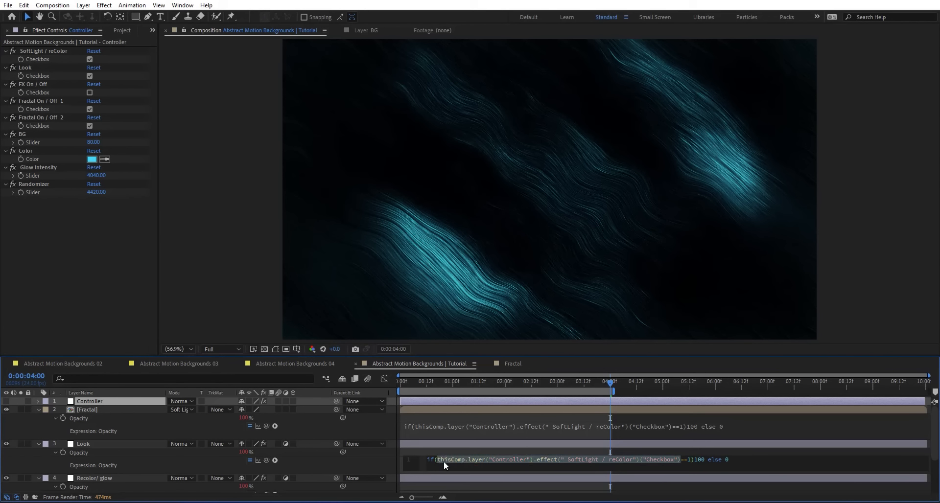
{"action": "key", "text": "BackSpace"}
{"action": "left_click_drag", "start_coordinate": [266, 461], "coordinate": [42, 75]}
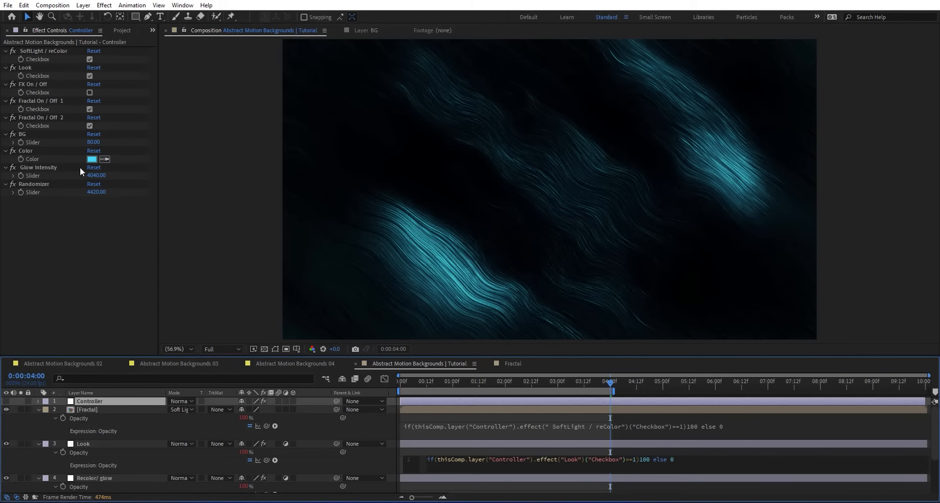
{"action": "left_click", "coordinate": [107, 293]}
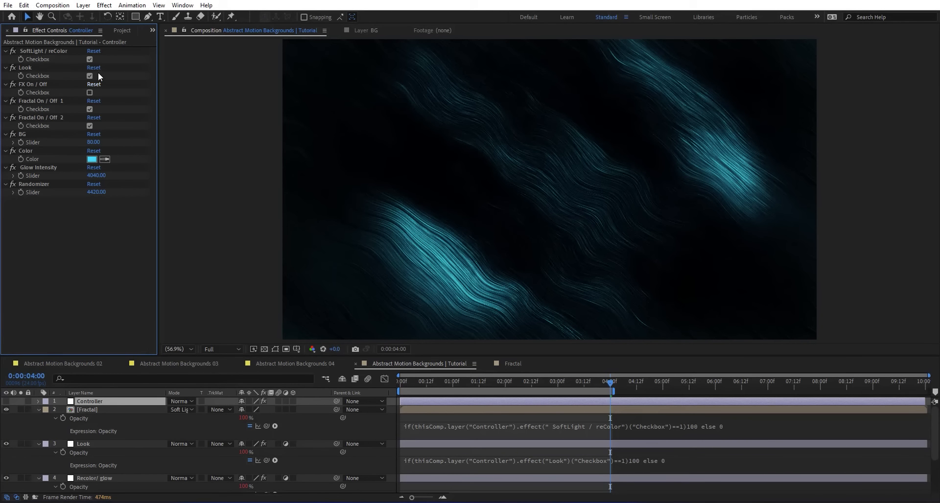
Toggle the Controller's SoftLight / reColor and Look checkboxes off and on to compare their effect on the composition.
{"action": "left_click", "coordinate": [90, 60]}
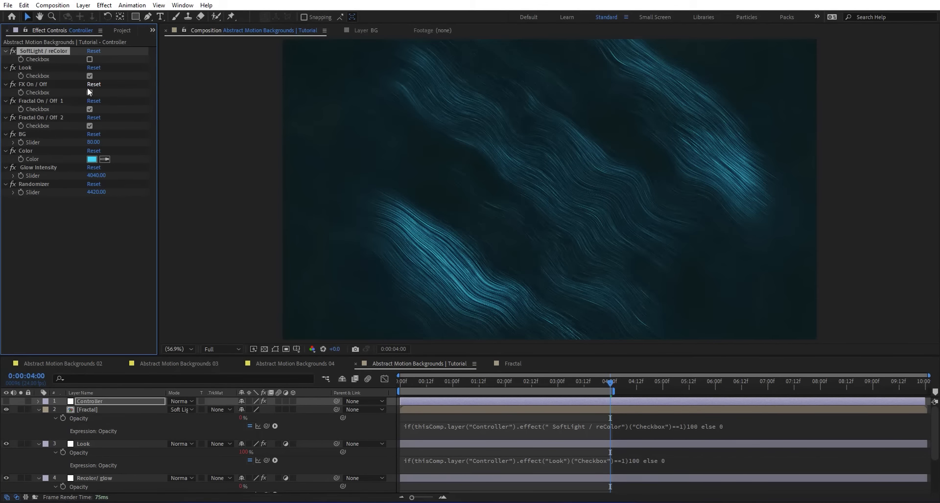
{"action": "left_click", "coordinate": [91, 76]}
{"action": "left_click", "coordinate": [90, 75]}
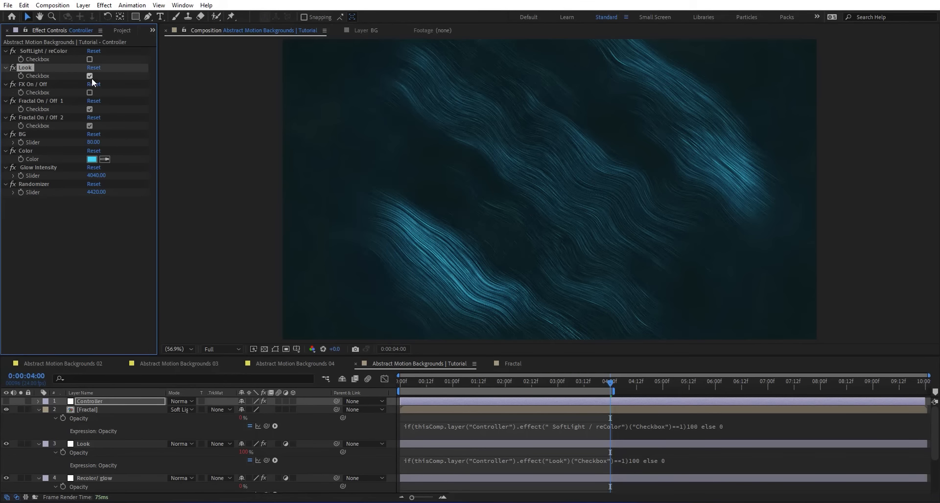
{"action": "left_click", "coordinate": [92, 60]}
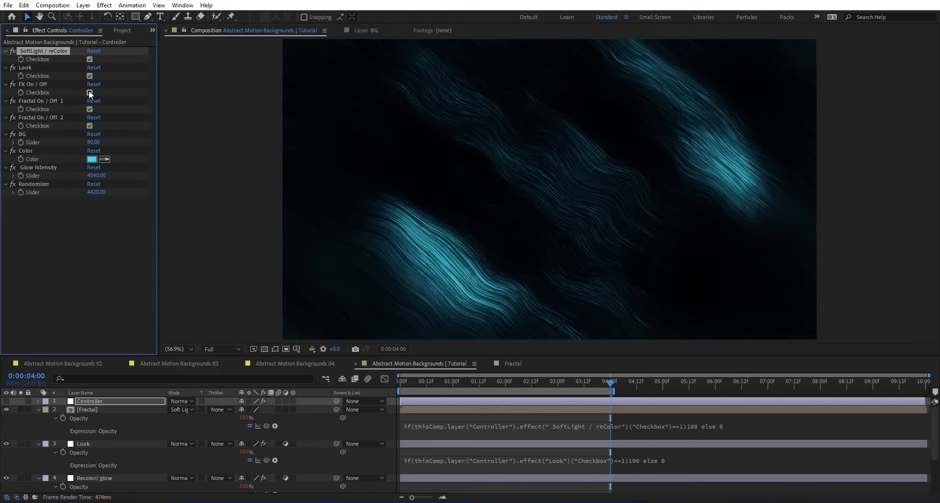
{"action": "left_click", "coordinate": [88, 59]}
{"action": "left_click", "coordinate": [88, 60]}
Set the Controller's Randomizer to 5450 and its Glow Intensity to 5750.
{"action": "left_click_drag", "start_coordinate": [97, 192], "coordinate": [148, 190]}
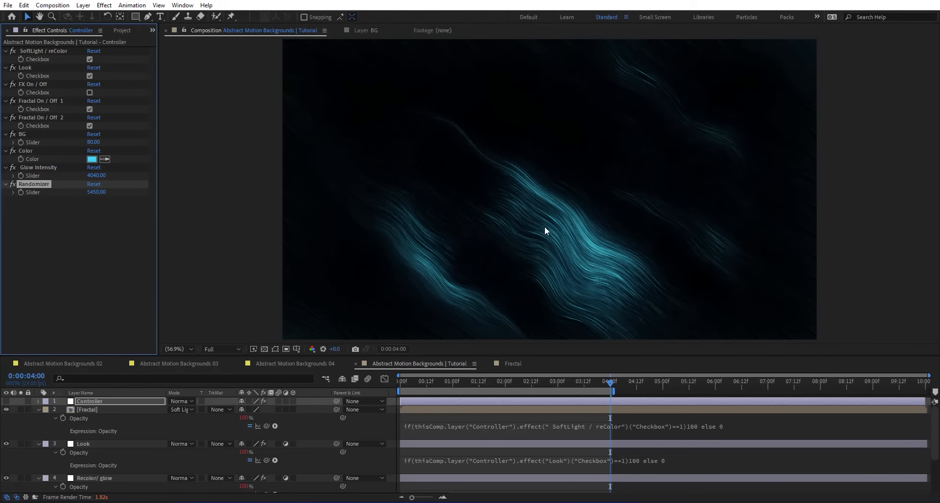
{"action": "scroll", "coordinate": [528, 216], "scroll_direction": "up", "scroll_amount": 2}
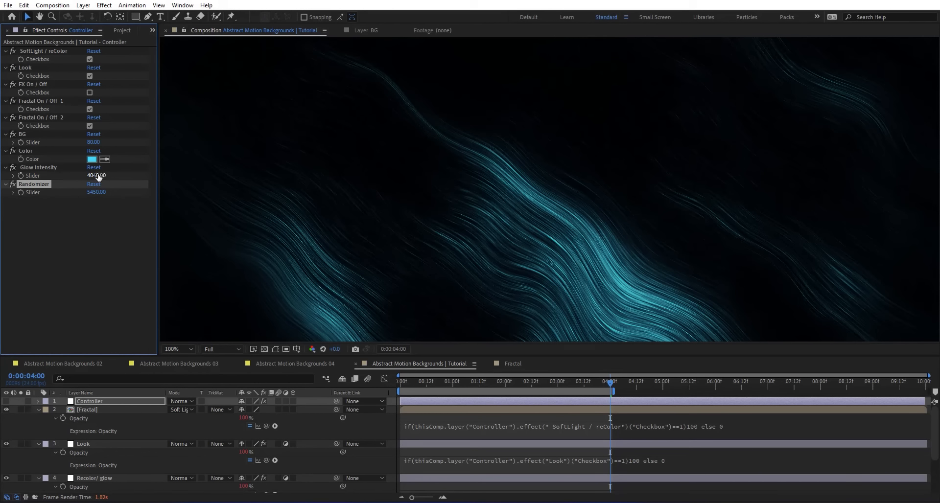
{"action": "left_click_drag", "start_coordinate": [97, 176], "coordinate": [146, 175]}
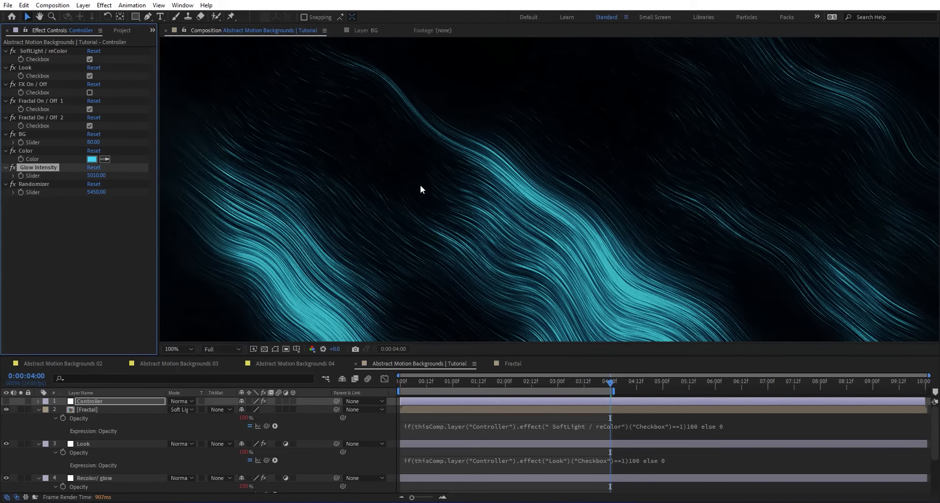
{"action": "key", "text": "comma"}
{"action": "key", "text": "shift+slash"}
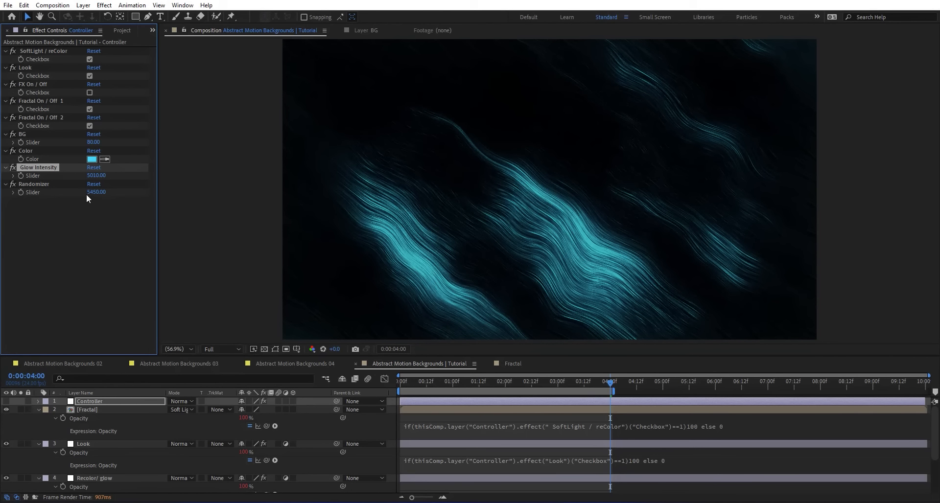
{"action": "left_click_drag", "start_coordinate": [91, 176], "coordinate": [128, 175]}
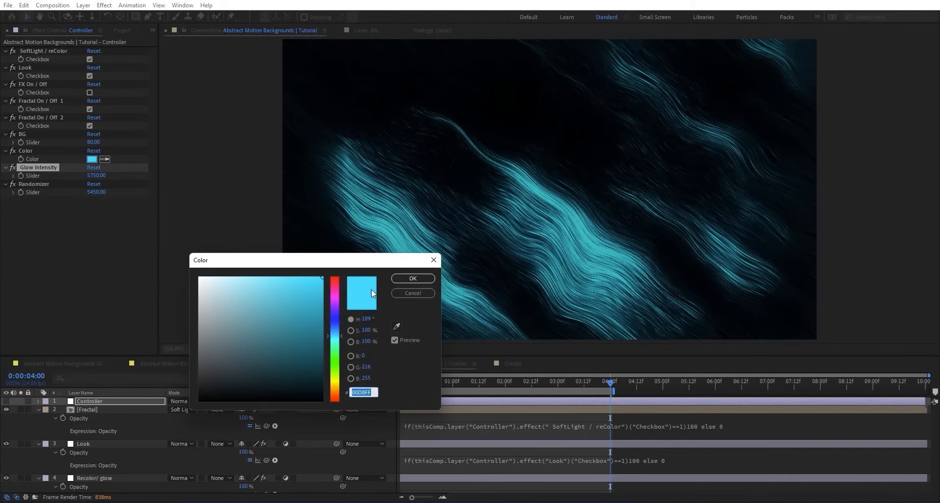
Change the Controller's color to yellow and disable the SoftLight / reColor checkbox.
{"action": "left_click", "coordinate": [336, 320]}
{"action": "left_click_drag", "start_coordinate": [337, 322], "coordinate": [334, 384]}
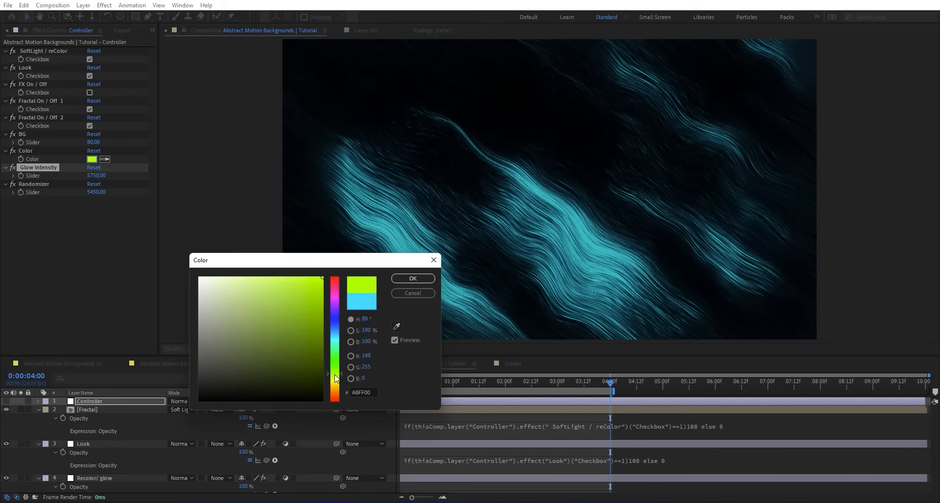
{"action": "left_click", "coordinate": [406, 278]}
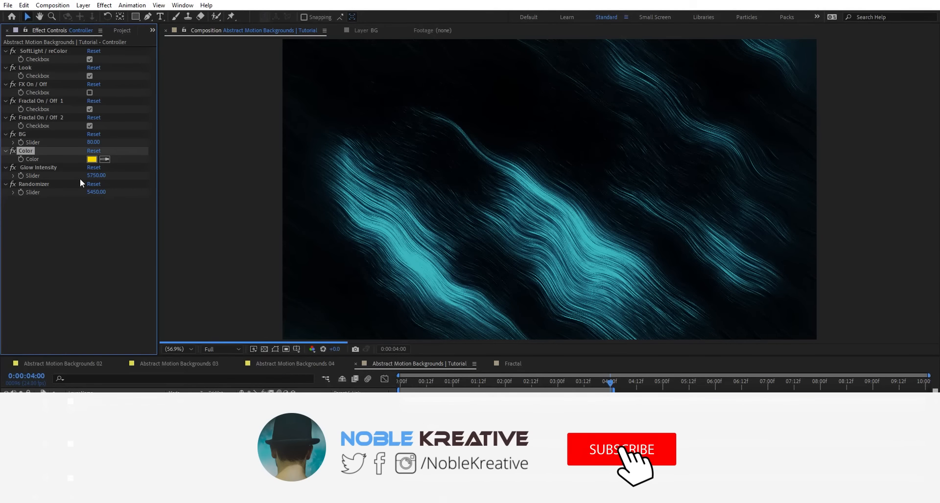
{"action": "left_click", "coordinate": [89, 59]}
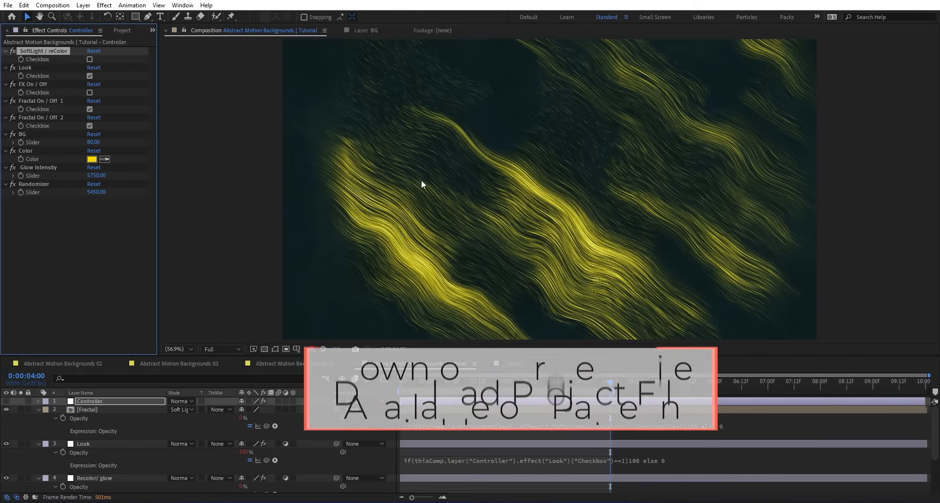
Set the Controller's BG slider to 61 and re-enable the SoftLight / reColor checkbox.
{"action": "mouse_move", "coordinate": [92, 142]}
{"action": "left_mouse_down"}
{"action": "mouse_move", "coordinate": [61, 141]}
{"action": "mouse_move", "coordinate": [112, 140]}
{"action": "mouse_move", "coordinate": [62, 143]}
{"action": "mouse_move", "coordinate": [98, 143]}
{"action": "left_mouse_up"}
{"action": "scroll", "coordinate": [93, 441], "scroll_direction": "down", "scroll_amount": 3}
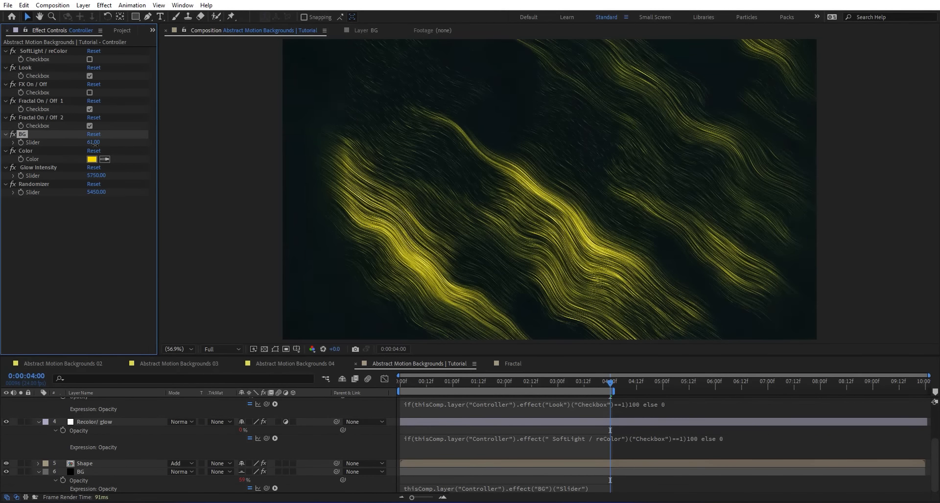
{"action": "left_click", "coordinate": [93, 143]}
{"action": "left_click", "coordinate": [90, 59]}
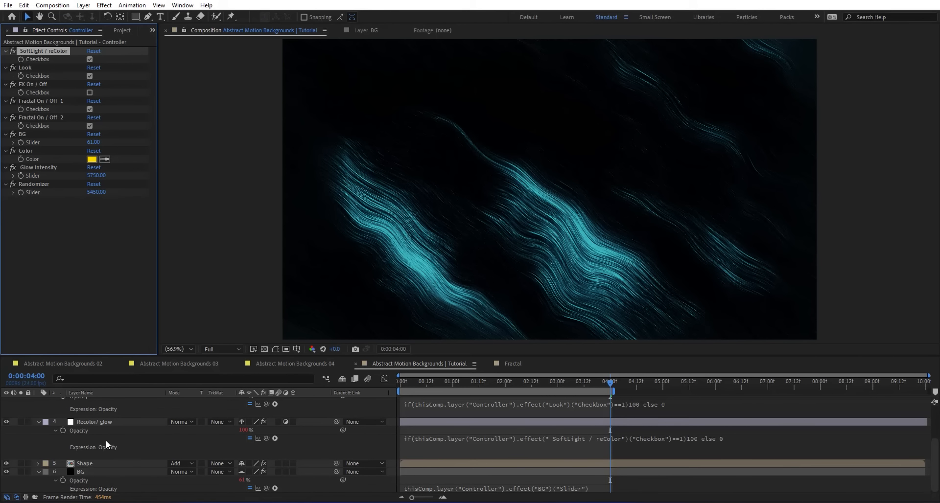
Set the Recolor/ glow layer's Colorama output cycle to the Fire preset palette and collapse the layer's properties.
{"action": "scroll", "coordinate": [106, 440], "scroll_direction": "up", "scroll_amount": 3}
{"action": "left_click", "coordinate": [91, 445]}
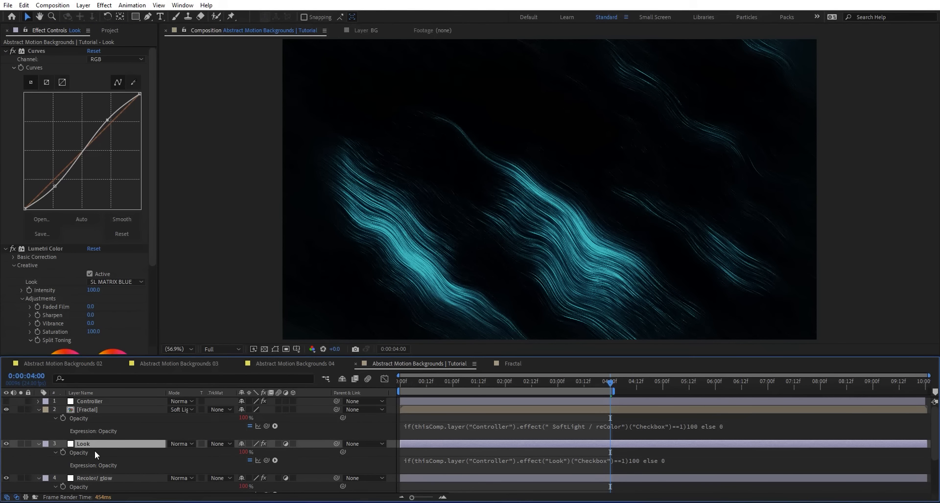
{"action": "scroll", "coordinate": [95, 457], "scroll_direction": "down", "scroll_amount": 3}
{"action": "left_click", "coordinate": [99, 422]}
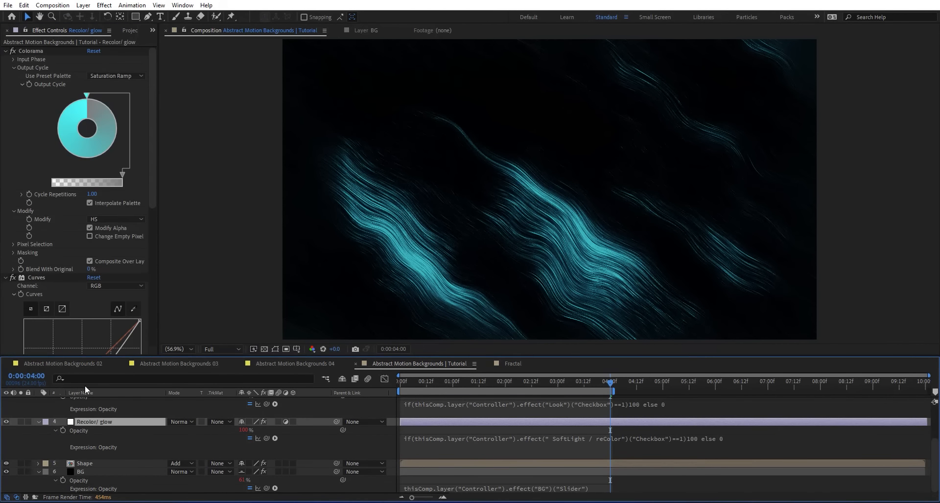
{"action": "left_click", "coordinate": [116, 76]}
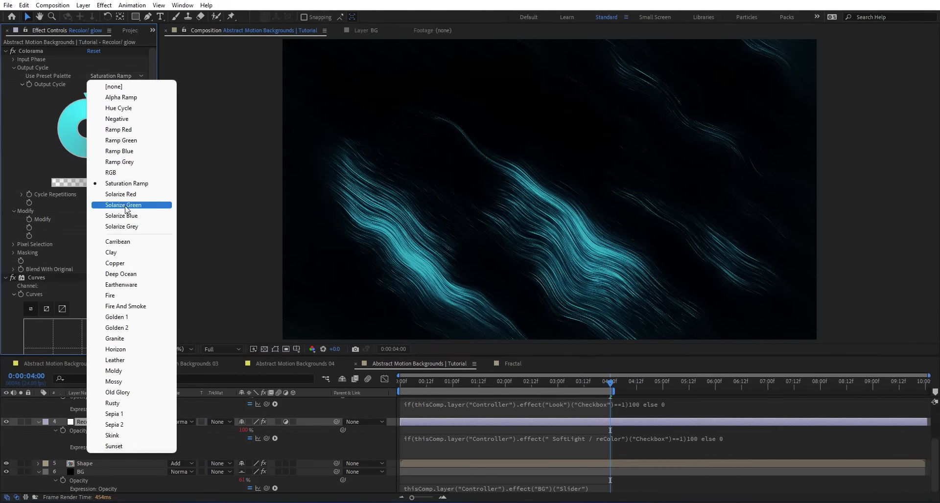
{"action": "left_click", "coordinate": [124, 296]}
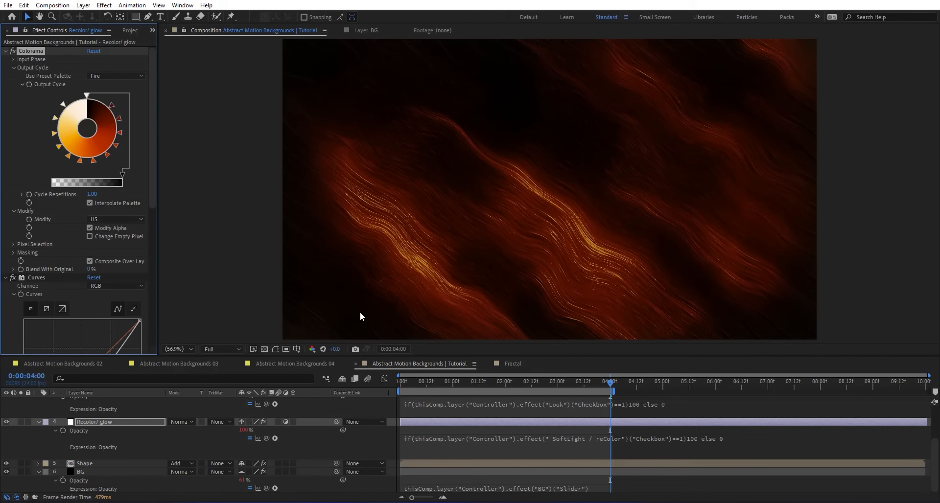
{"action": "left_click", "coordinate": [39, 422]}
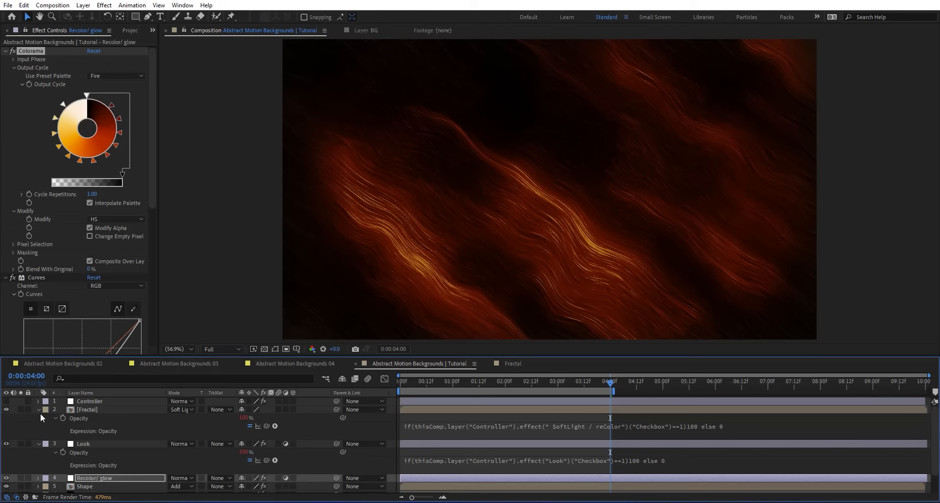
Collapse the Fractal and Look layers' properties and check the layers inside the Fractal precomp before returning to the Tutorial composition.
{"action": "left_click", "coordinate": [39, 418]}
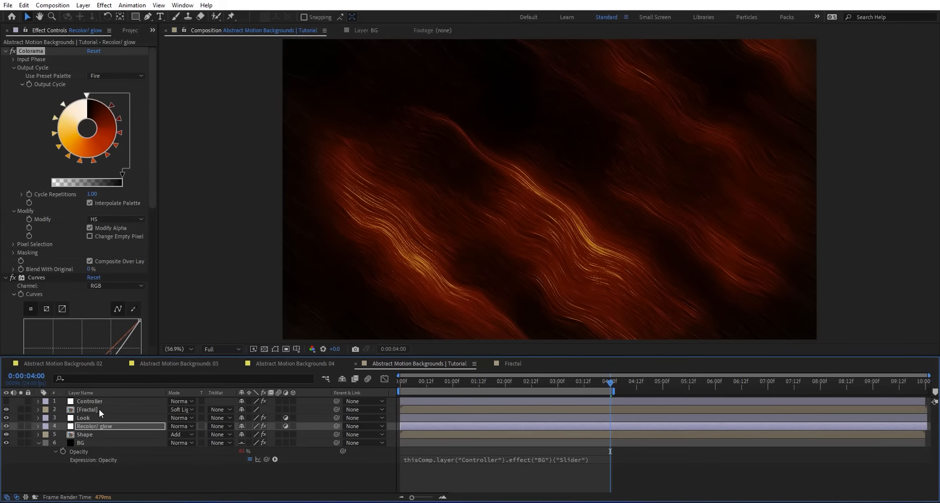
{"action": "left_click", "coordinate": [99, 408]}
{"action": "double_click", "coordinate": [99, 410]}
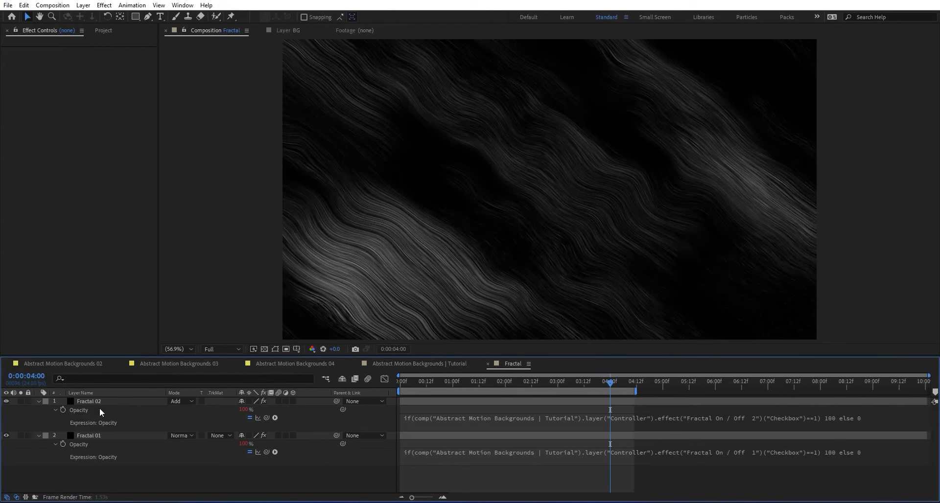
{"action": "left_click", "coordinate": [505, 383]}
{"action": "left_click", "coordinate": [459, 363]}
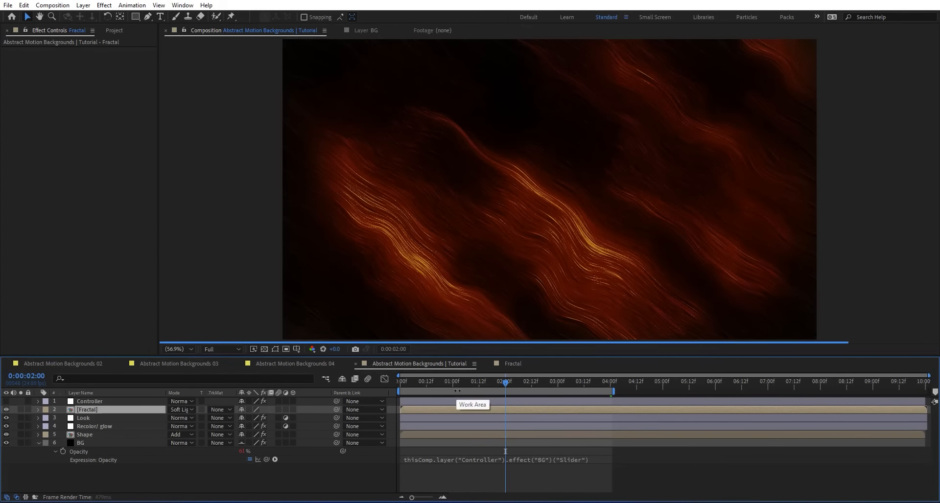
Preview the Abstract Motion Backgrounds | Tutorial composition from 0:00:00:00.
{"action": "left_click_drag", "start_coordinate": [441, 381], "coordinate": [379, 383]}
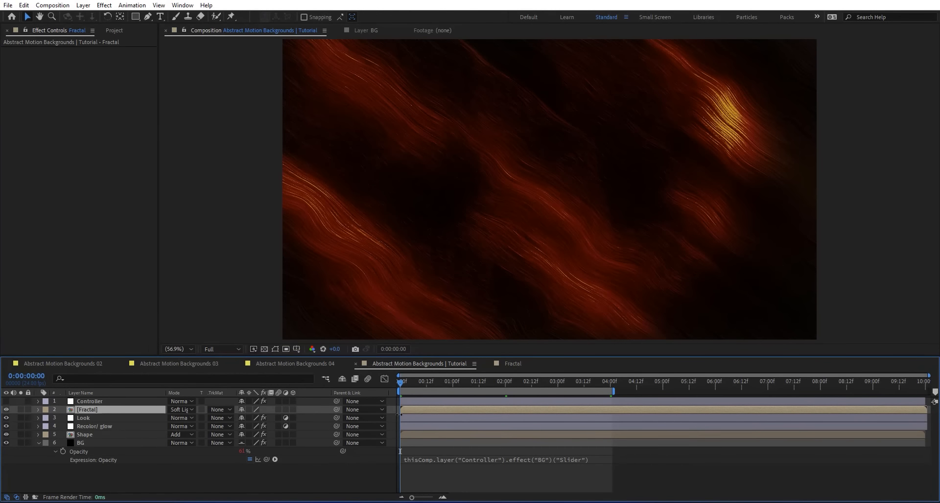
{"action": "left_click", "coordinate": [373, 480]}
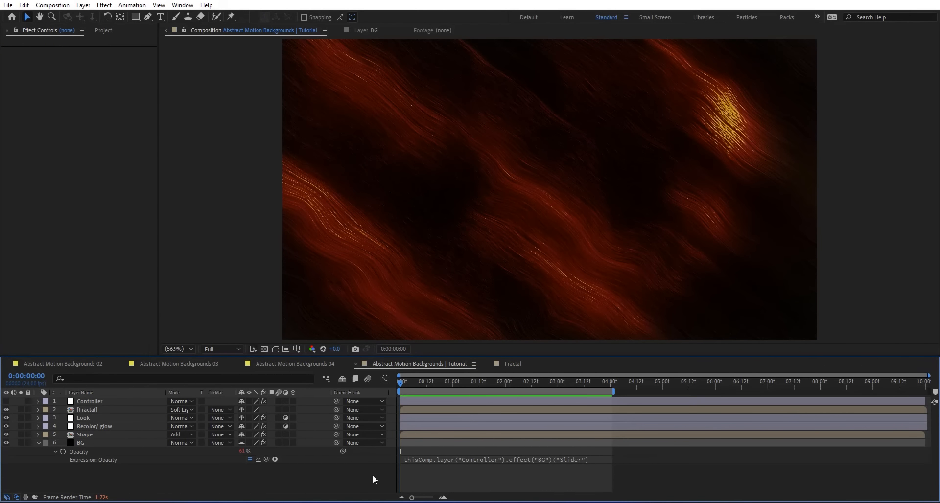
{"action": "key", "text": "space"}
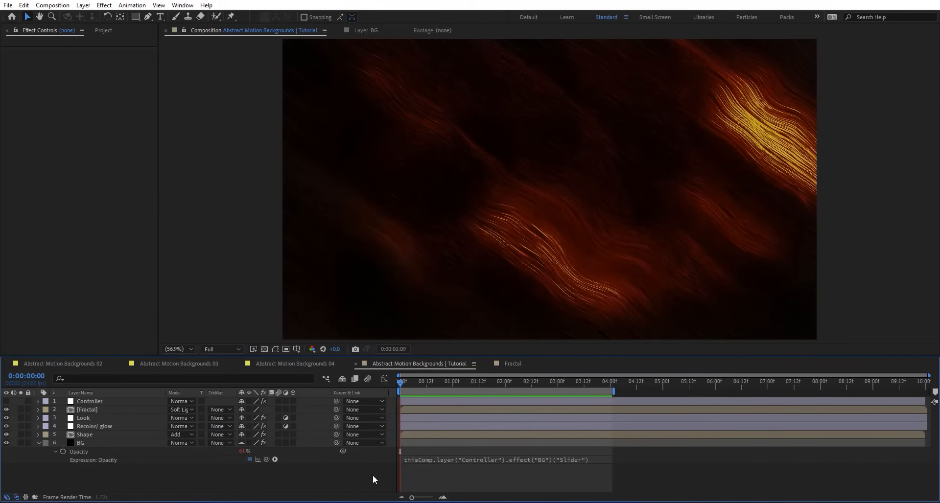
{"action": "key", "text": "space"}
Open the Fractal 02 precomp from Abstract Motion Backgrounds 02 and examine the effects on its soloed Fractal layer.
{"action": "left_click", "coordinate": [93, 366]}
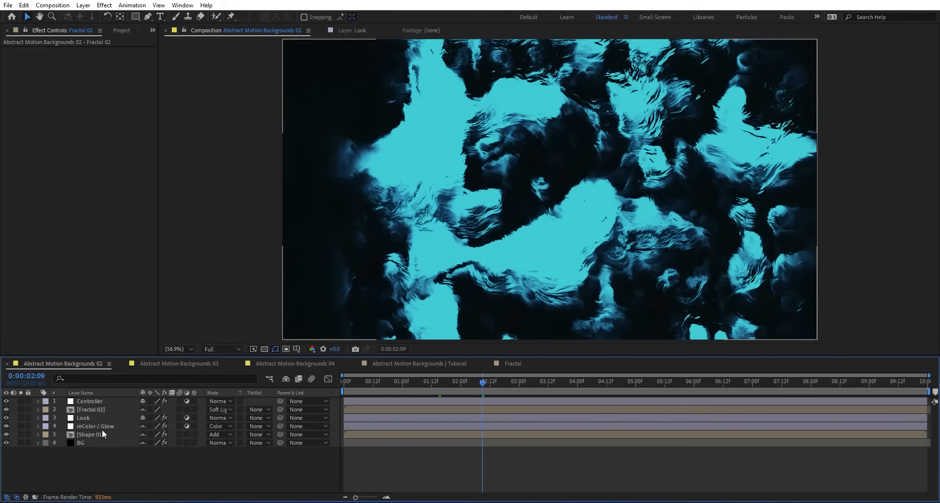
{"action": "left_click", "coordinate": [104, 409]}
{"action": "double_click", "coordinate": [116, 411]}
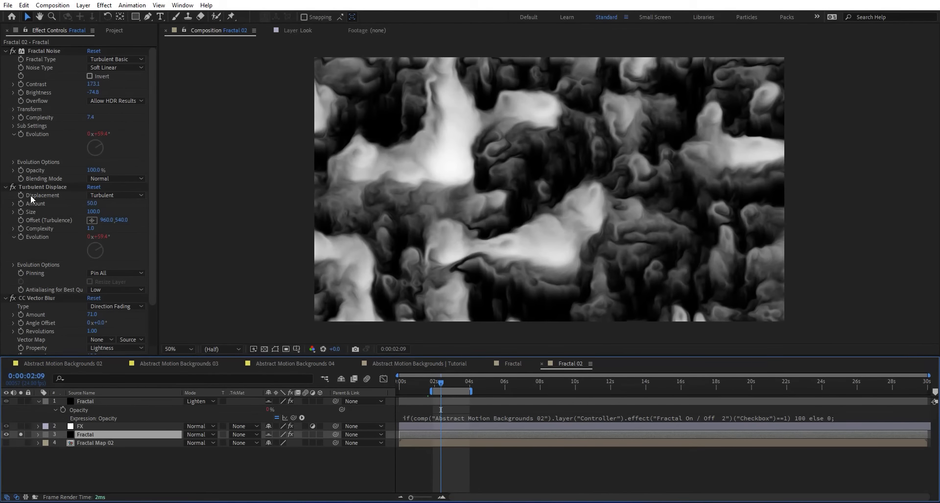
{"action": "scroll", "coordinate": [32, 198], "scroll_direction": "down", "scroll_amount": 3}
{"action": "scroll", "coordinate": [35, 198], "scroll_direction": "up", "scroll_amount": 3}
{"action": "scroll", "coordinate": [45, 199], "scroll_direction": "down", "scroll_amount": 3}
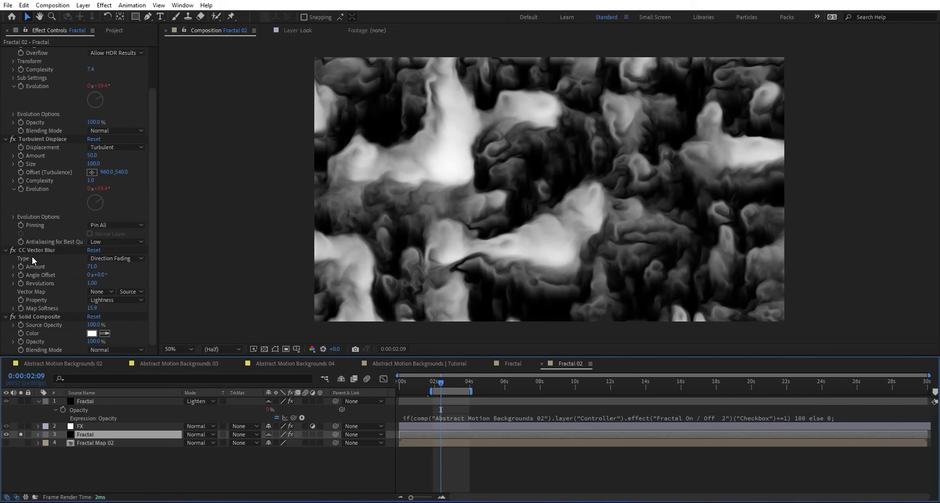
Compare the soloed Fractal layer with its CC Vector Blur effect disabled and enabled.
{"action": "left_click", "coordinate": [13, 251]}
{"action": "left_click", "coordinate": [13, 250]}
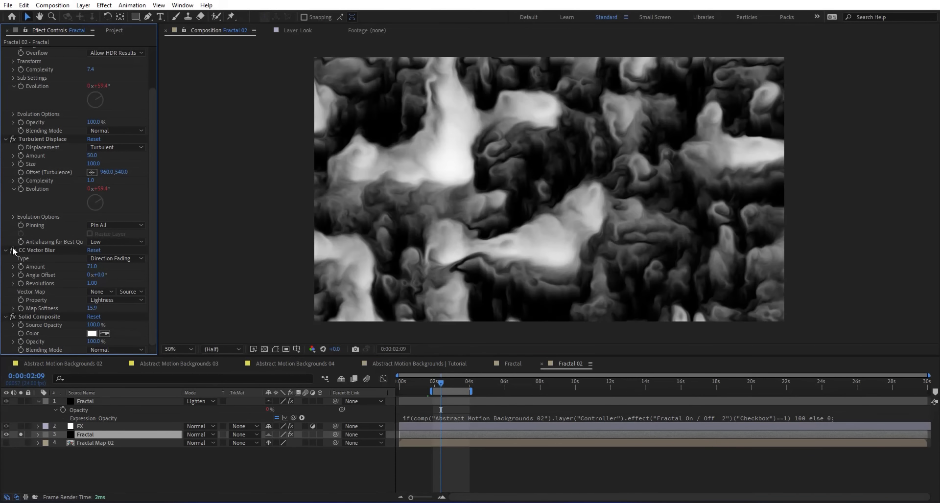
{"action": "left_click", "coordinate": [13, 250]}
{"action": "left_click", "coordinate": [13, 250]}
Solo the FX layer in Fractal 02 and compare it with CC Blobbylize disabled and enabled.
{"action": "left_click", "coordinate": [88, 427]}
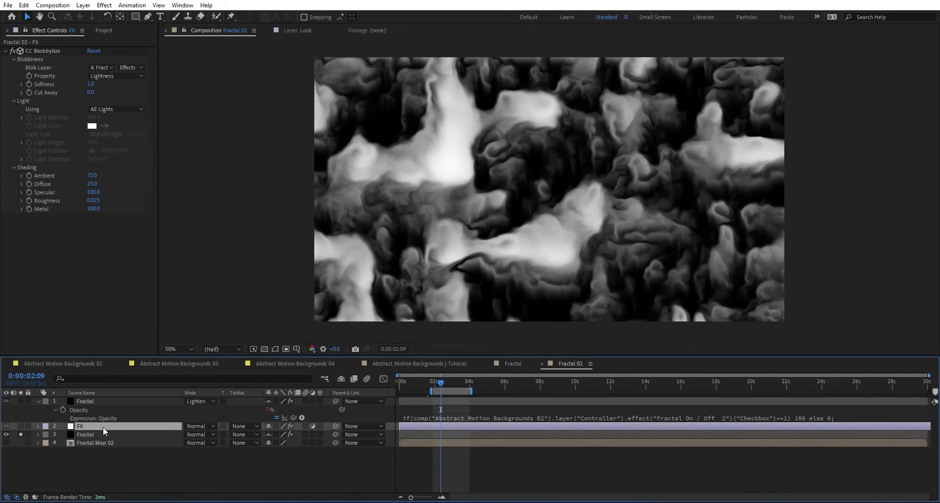
{"action": "left_click", "coordinate": [20, 426]}
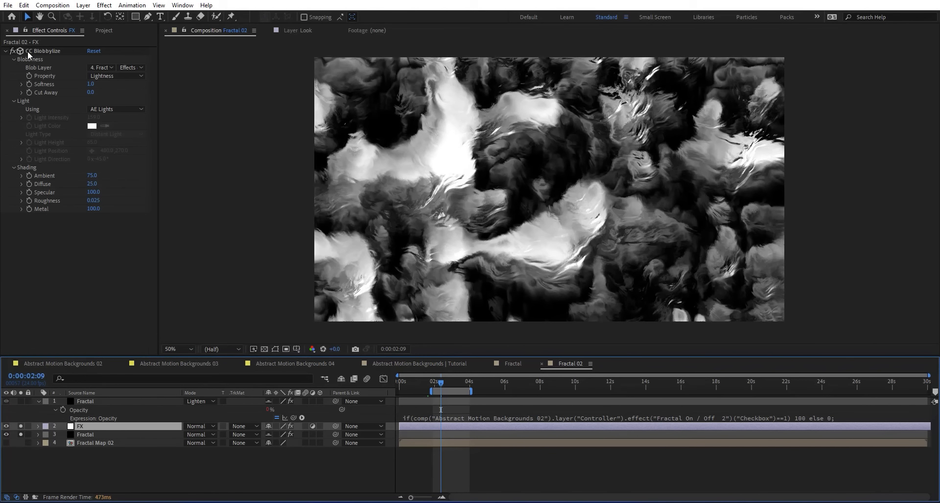
{"action": "left_click", "coordinate": [13, 51]}
{"action": "left_click", "coordinate": [12, 52]}
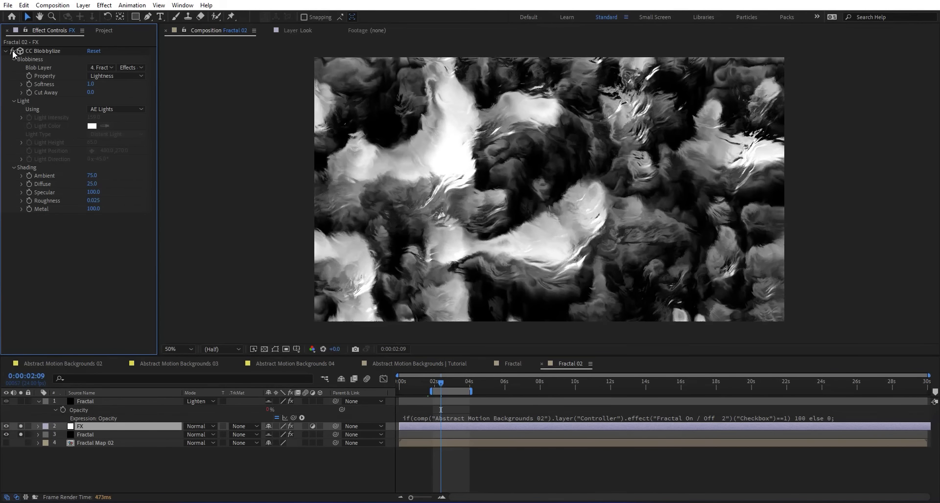
Check CC Blobbylize's Blob Layer choices and examine the Fractal layer's effects in the Fractal Map 02 precomp.
{"action": "left_click", "coordinate": [96, 68]}
{"action": "left_click", "coordinate": [112, 274]}
{"action": "double_click", "coordinate": [96, 443]}
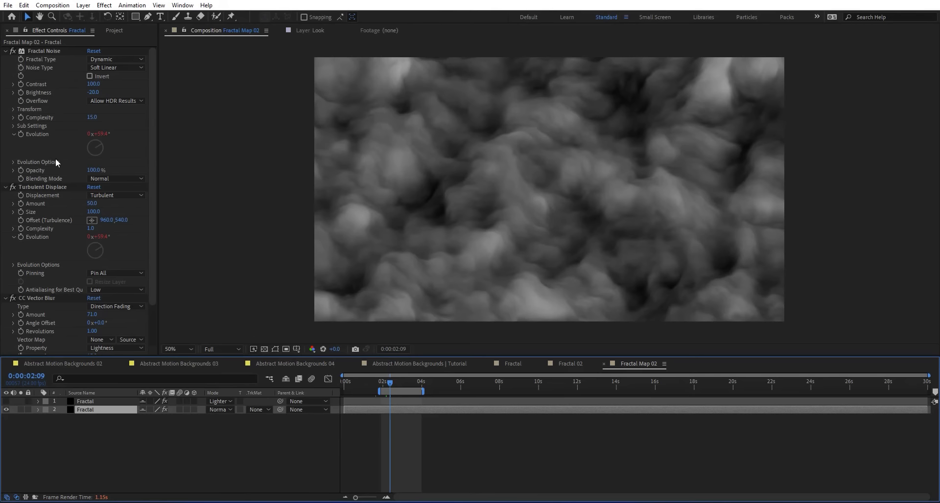
{"action": "scroll", "coordinate": [56, 163], "scroll_direction": "down", "scroll_amount": 2}
{"action": "scroll", "coordinate": [52, 191], "scroll_direction": "up", "scroll_amount": 2}
{"action": "left_click", "coordinate": [604, 363]}
{"action": "left_click", "coordinate": [104, 427]}
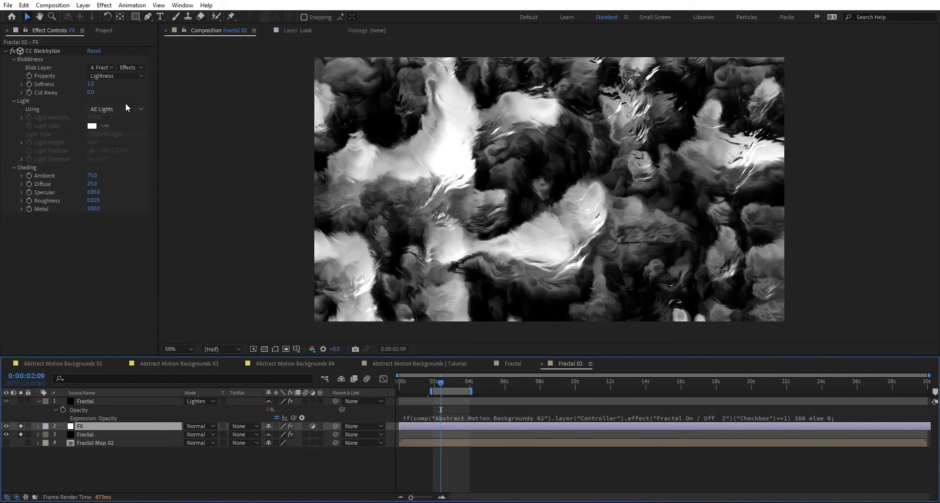
Try 3. Fractal 01 as CC Blobbylize's Blob Layer and restore 4. Fractal Map 02.
{"action": "left_click", "coordinate": [102, 68]}
{"action": "left_click", "coordinate": [121, 115]}
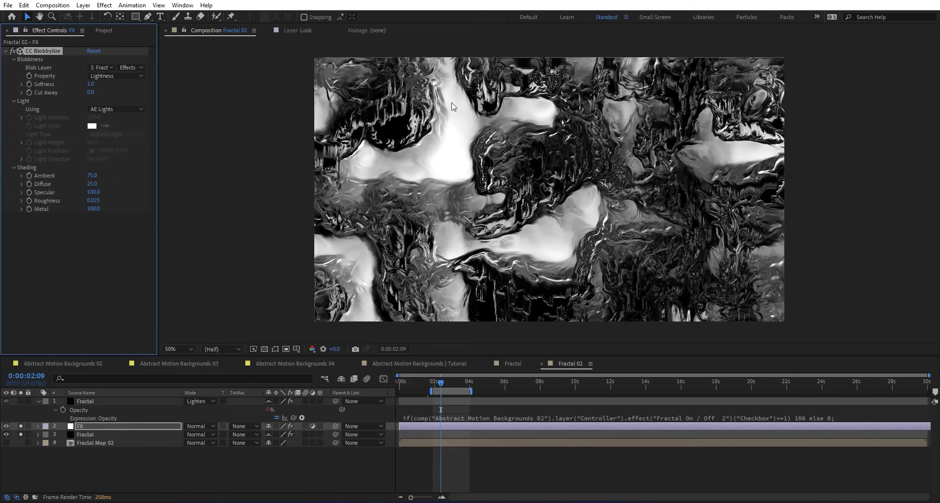
{"action": "left_click", "coordinate": [108, 68]}
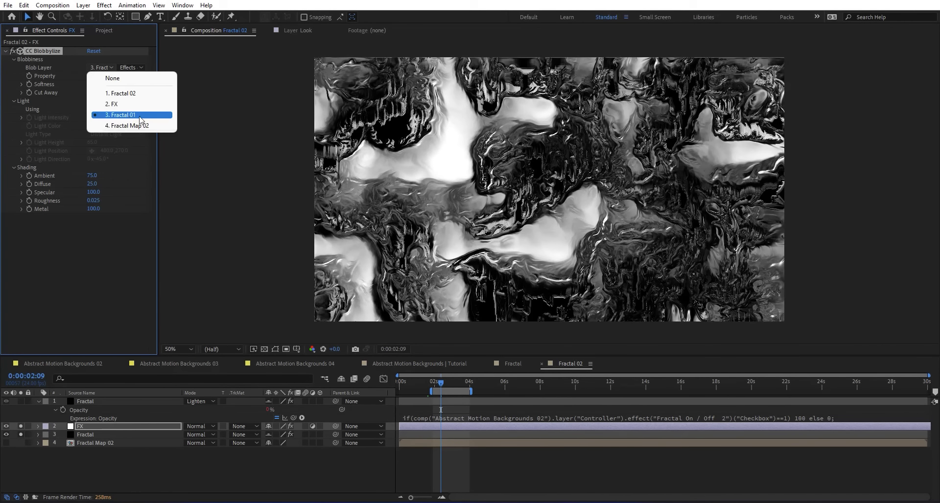
{"action": "left_click", "coordinate": [126, 126]}
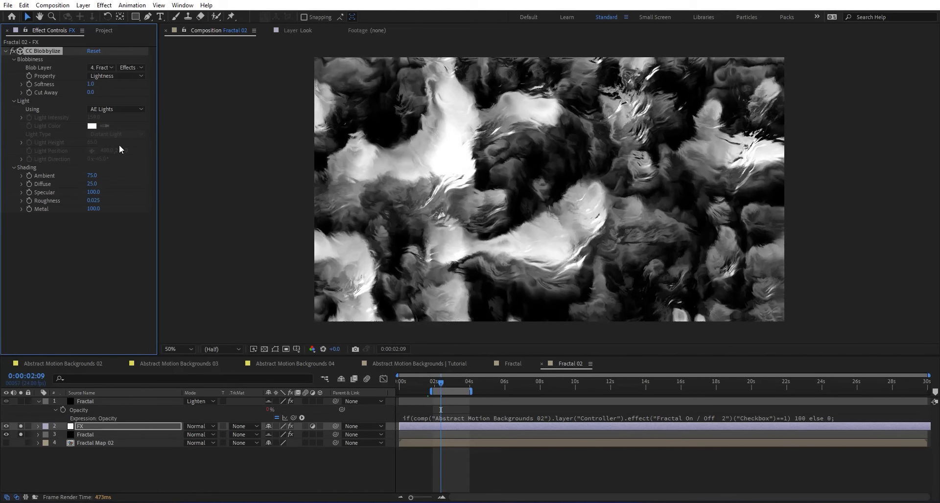
Try Effect Light as CC Blobbylize's light source and restore AE Lights.
{"action": "left_click", "coordinate": [118, 109]}
{"action": "left_click", "coordinate": [116, 118]}
{"action": "left_click", "coordinate": [118, 110]}
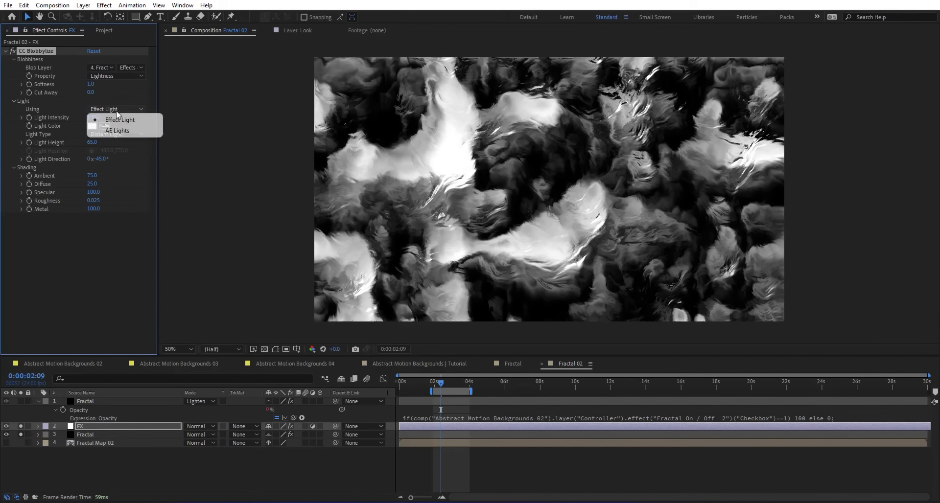
{"action": "left_click", "coordinate": [116, 146]}
{"action": "left_click", "coordinate": [117, 109]}
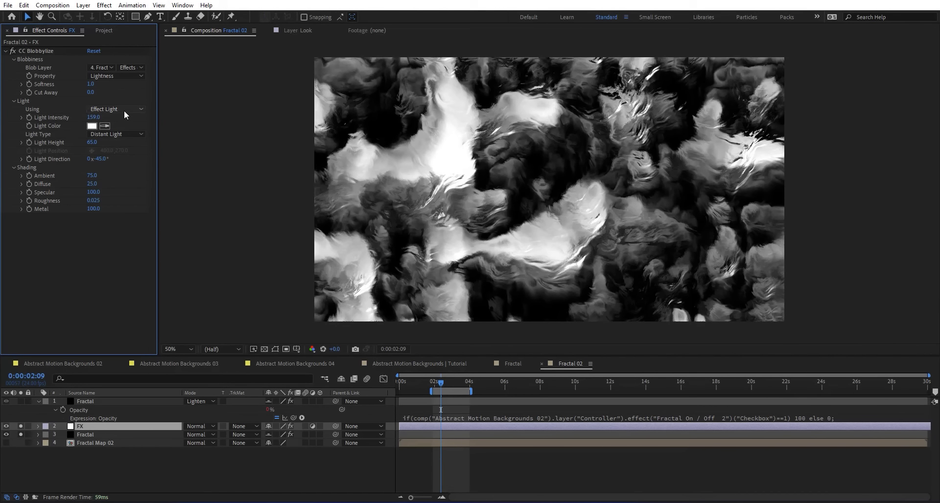
{"action": "left_click", "coordinate": [113, 130]}
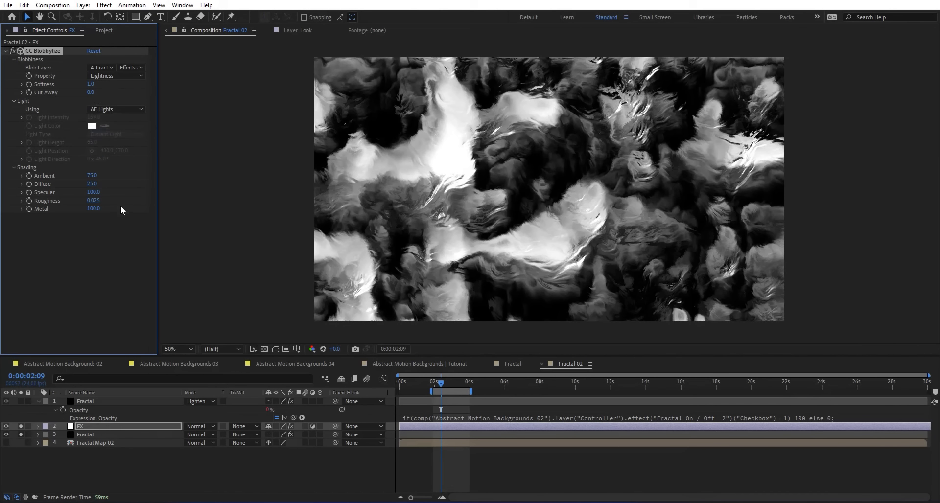
Solo the uppermost Fractal layer, examine its effects without the Opacity expression, and re-enable that expression.
{"action": "left_click", "coordinate": [83, 402]}
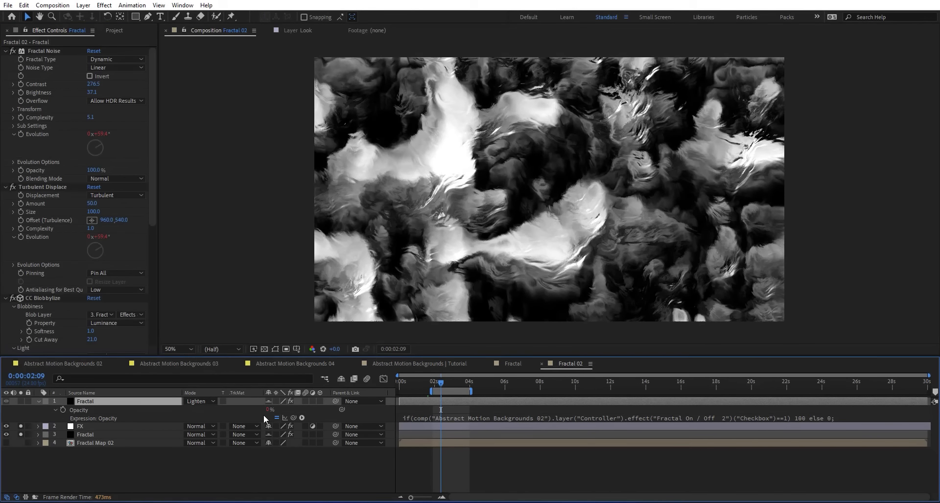
{"action": "left_click", "coordinate": [20, 402]}
{"action": "scroll", "coordinate": [58, 260], "scroll_direction": "down", "scroll_amount": 5}
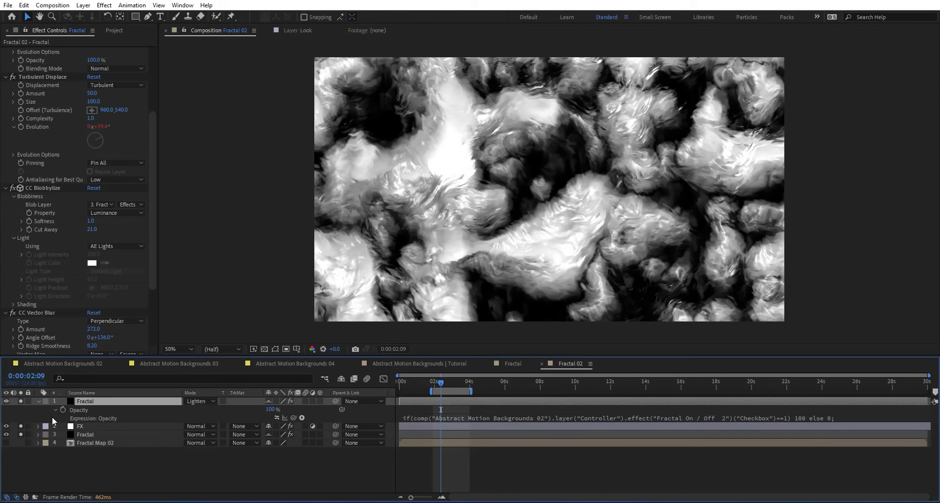
{"action": "left_click", "coordinate": [277, 418]}
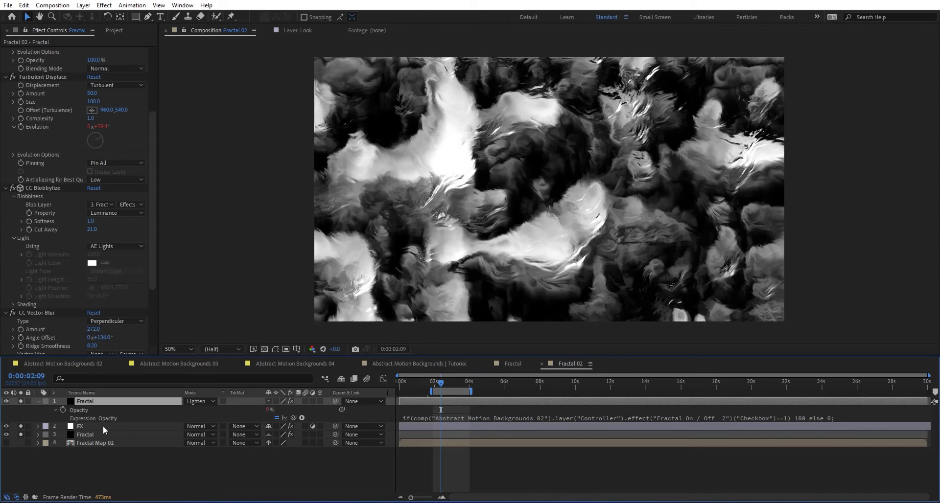
Review the Controller's settings in Abstract Motion Backgrounds 02 and open the Fractal 03 precomp from Abstract Motion Backgrounds 03.
{"action": "left_click", "coordinate": [86, 364]}
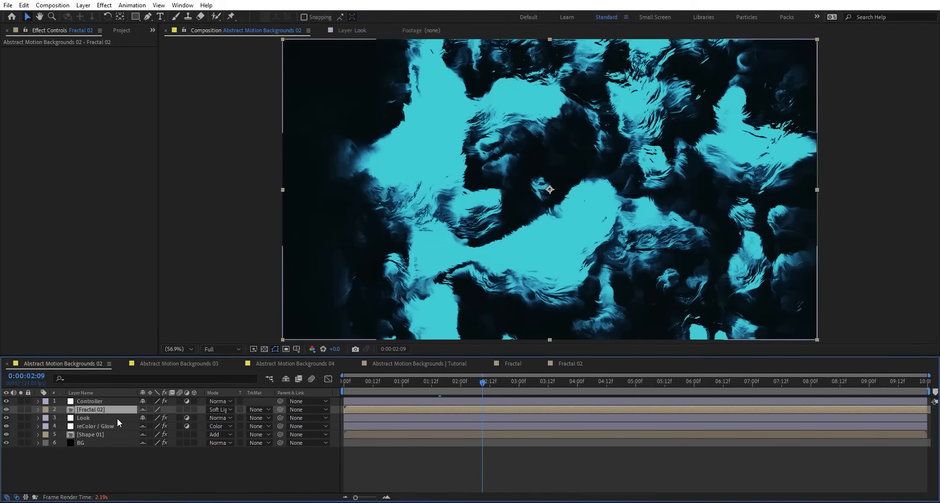
{"action": "left_click", "coordinate": [106, 401]}
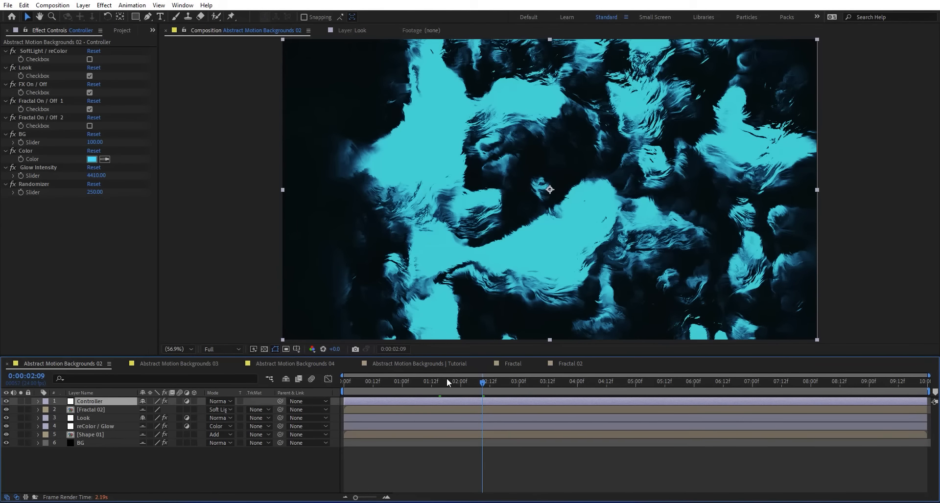
{"action": "left_click", "coordinate": [192, 365]}
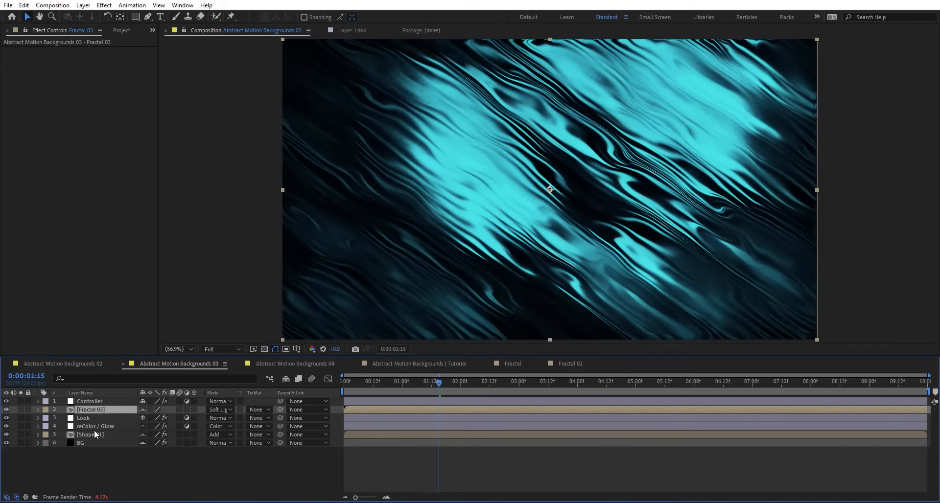
{"action": "double_click", "coordinate": [104, 410]}
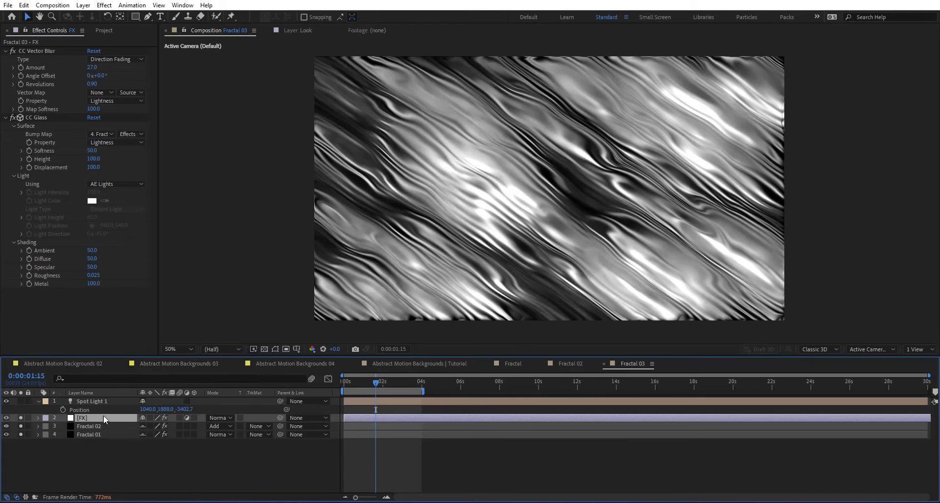
Turn off solo for the FX and Fractal 02 layers and examine Fractal 01's effects, including the Wave Warp wave types.
{"action": "left_click", "coordinate": [102, 433]}
{"action": "left_click_drag", "start_coordinate": [21, 419], "coordinate": [21, 427]}
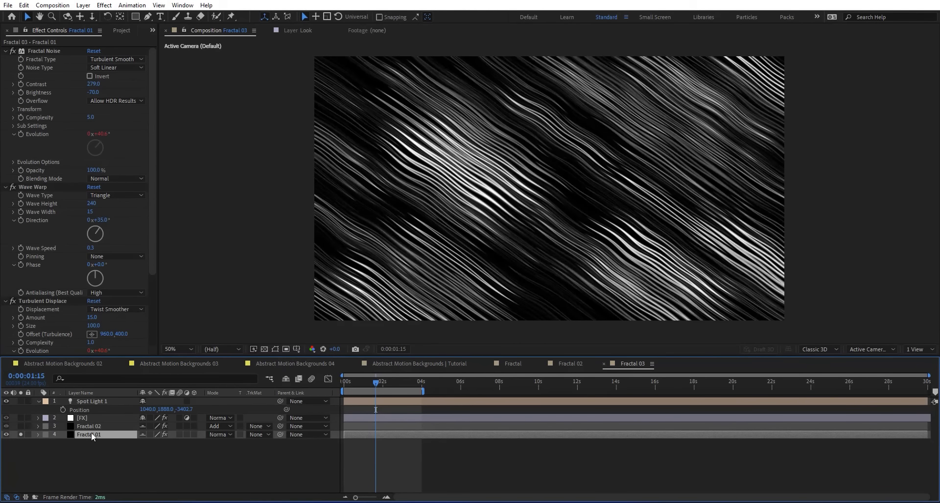
{"action": "scroll", "coordinate": [56, 245], "scroll_direction": "down", "scroll_amount": 4}
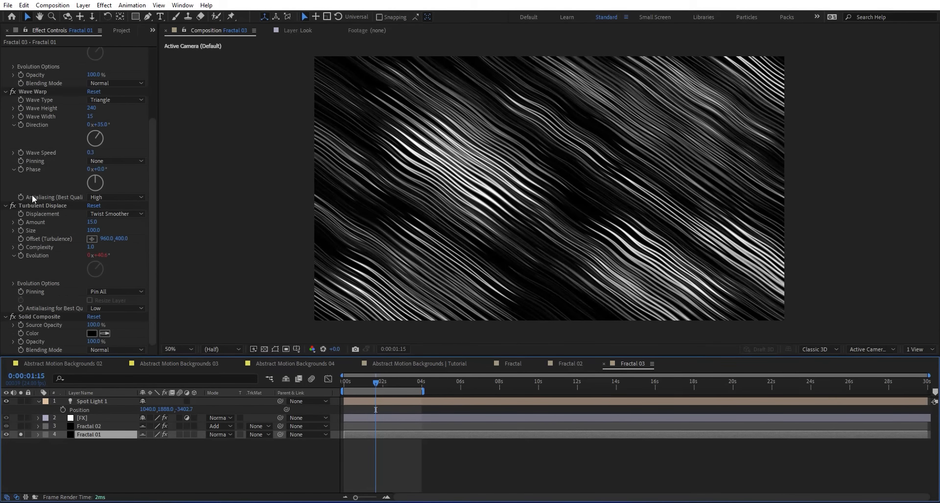
{"action": "scroll", "coordinate": [49, 201], "scroll_direction": "up", "scroll_amount": 4}
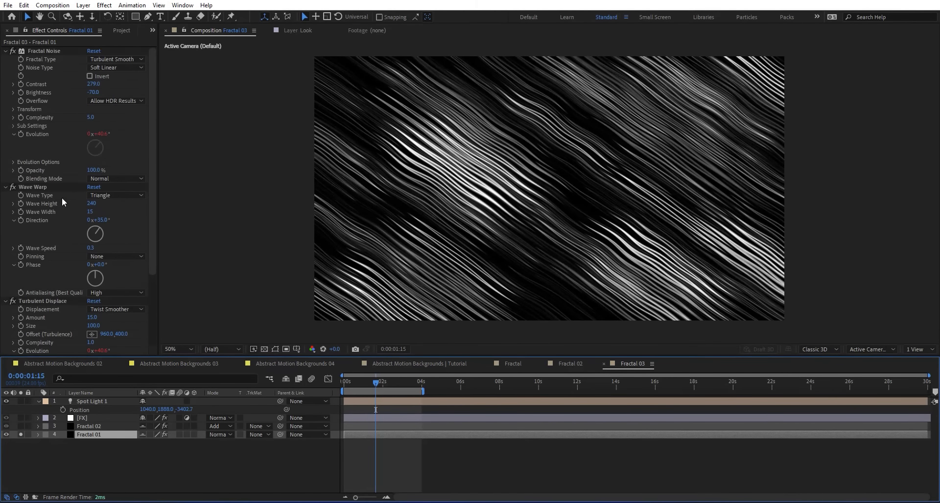
{"action": "left_click", "coordinate": [126, 196]}
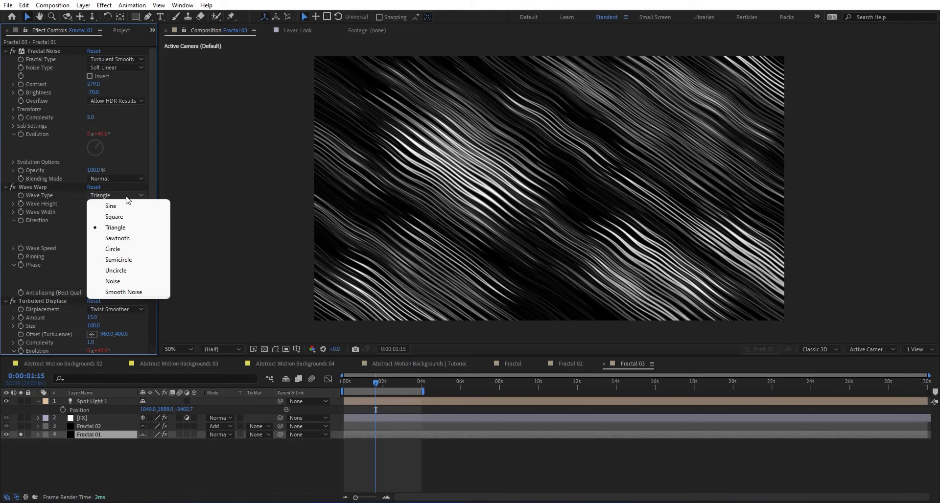
{"action": "left_click", "coordinate": [62, 248]}
Solo the Fractal 02 layer alongside Fractal 01 and compare the two layers' effect settings.
{"action": "left_click", "coordinate": [107, 425]}
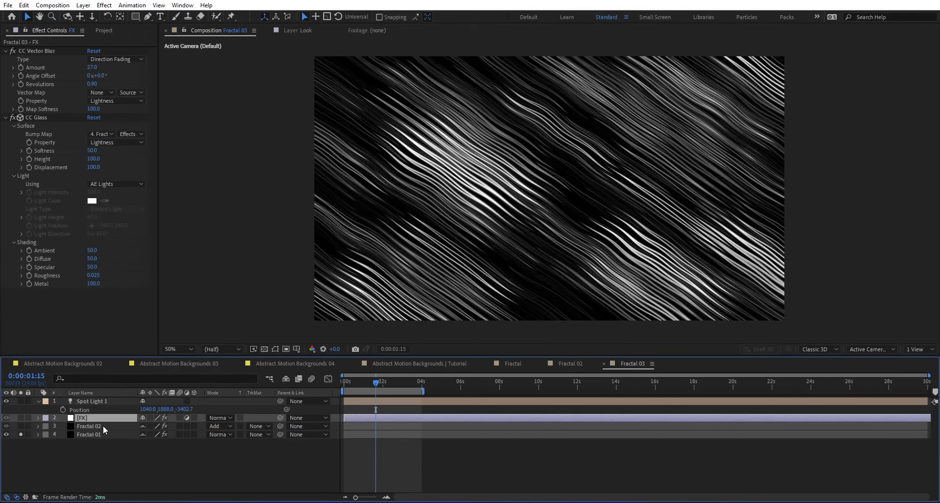
{"action": "left_click", "coordinate": [20, 426]}
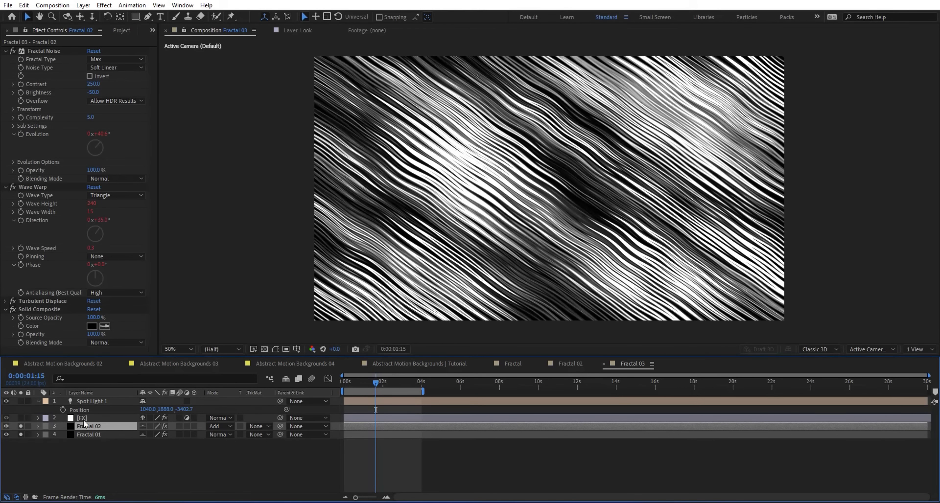
{"action": "left_click", "coordinate": [91, 435]}
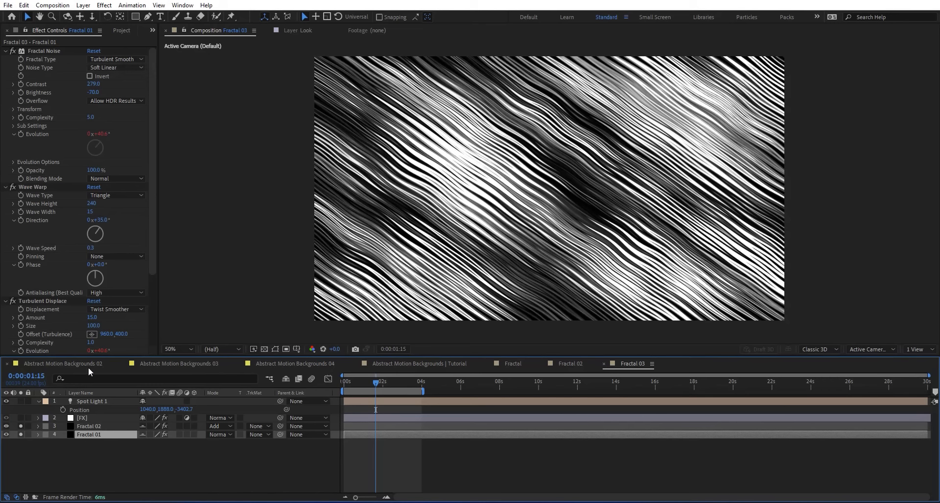
Review Fractal 02's effects, compare the result with and without its solo, and solo the FX layer as well.
{"action": "left_click", "coordinate": [88, 427]}
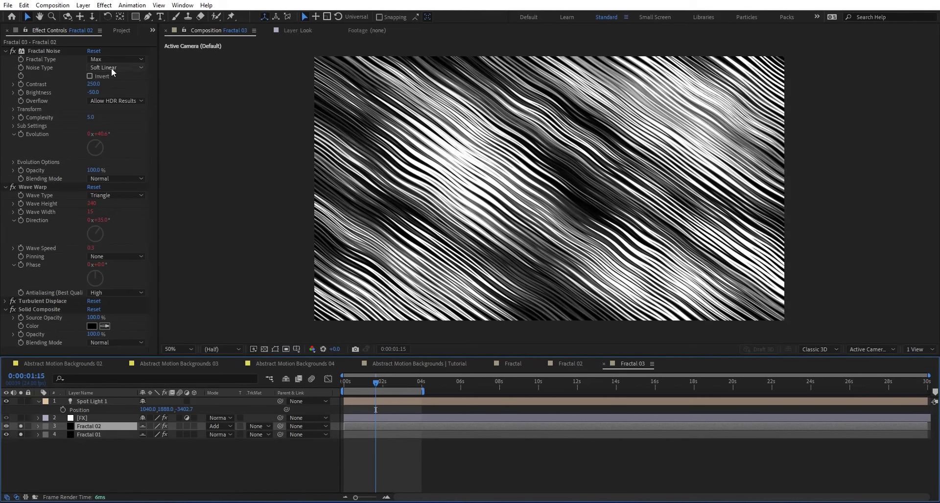
{"action": "left_click", "coordinate": [21, 428]}
{"action": "left_click", "coordinate": [21, 428]}
{"action": "left_click", "coordinate": [100, 419]}
{"action": "left_click", "coordinate": [21, 419]}
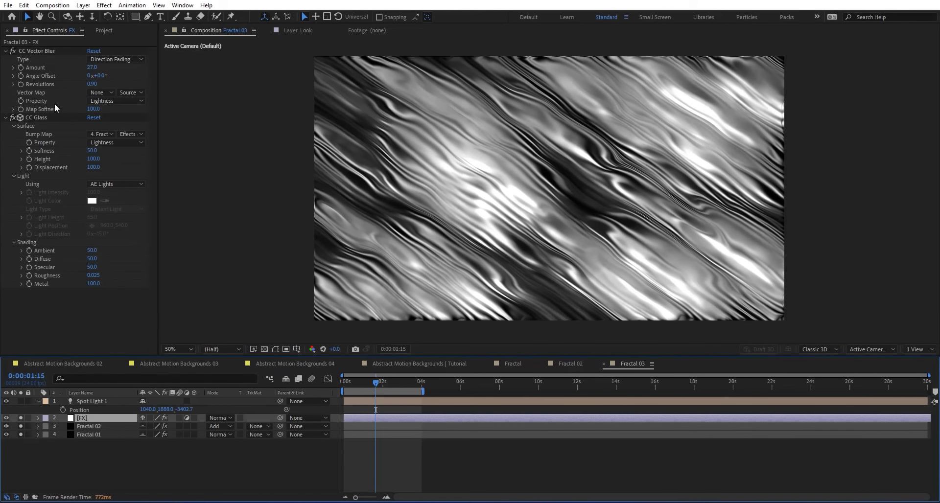
Switch the FX layer's CC Vector Blur and CC Glass effects off and on to compare their contributions.
{"action": "left_click_drag", "start_coordinate": [13, 52], "coordinate": [15, 129]}
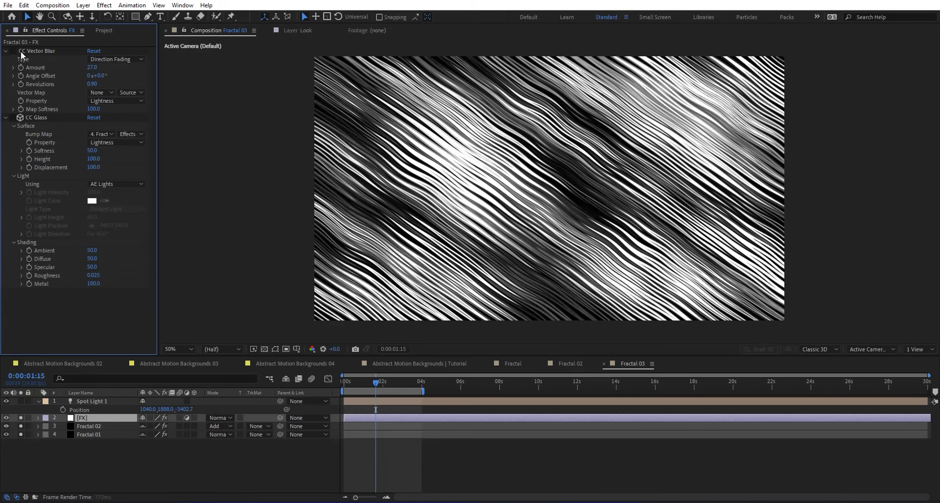
{"action": "left_click", "coordinate": [12, 52]}
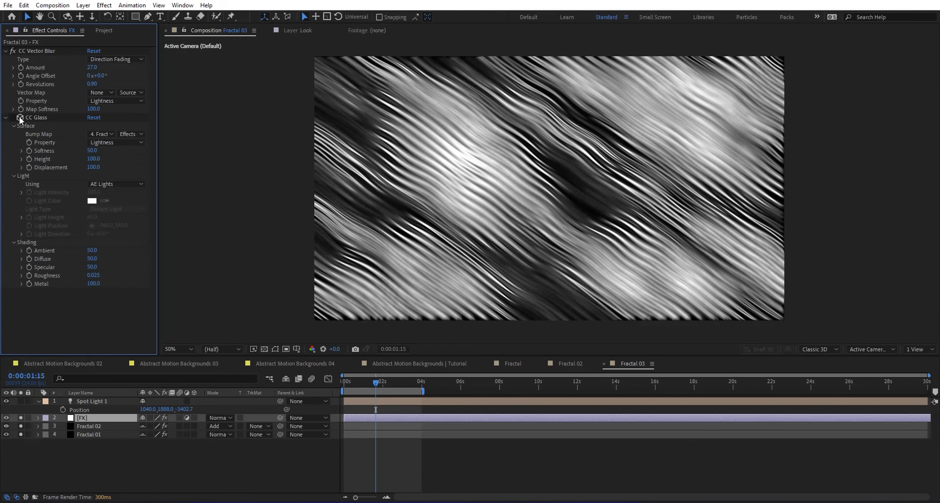
{"action": "left_click", "coordinate": [13, 118]}
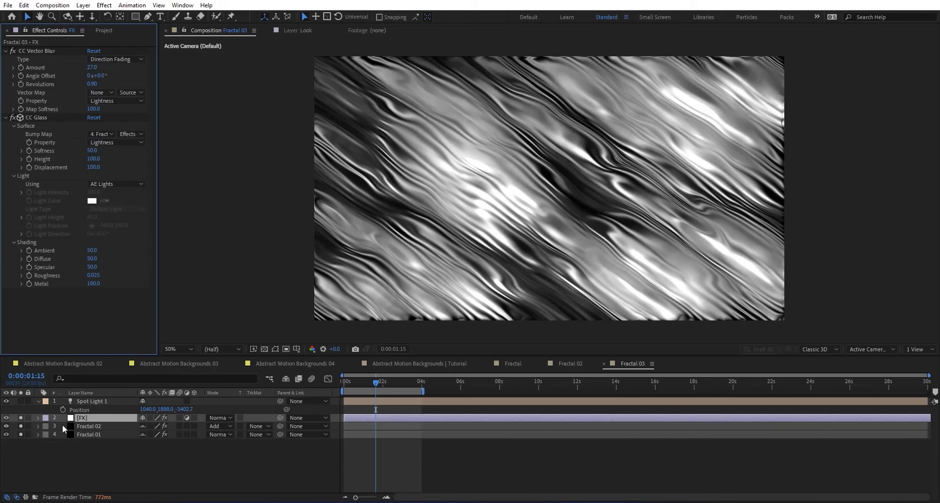
Check Spot Light 1's position and the light source choices in the FX layer's CC Glass effect.
{"action": "left_click", "coordinate": [118, 407]}
{"action": "left_click_drag", "start_coordinate": [186, 410], "coordinate": [114, 428]}
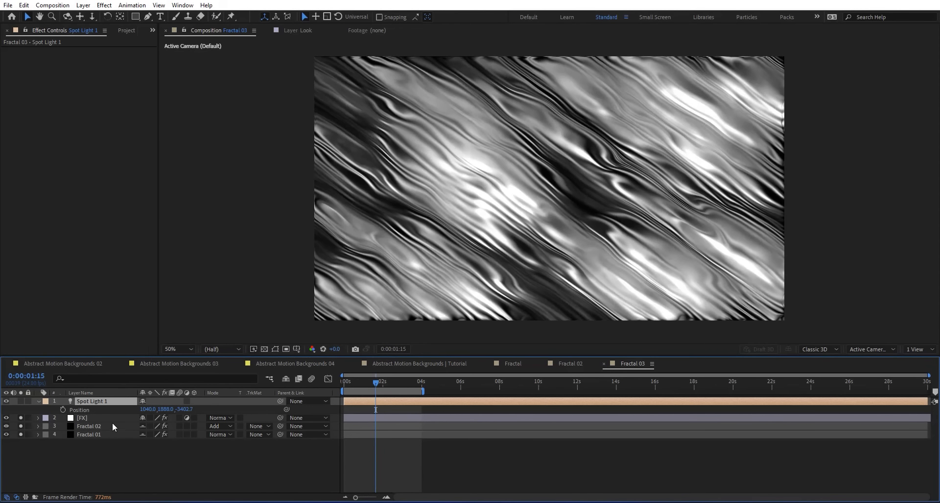
{"action": "left_click", "coordinate": [98, 419]}
{"action": "left_click", "coordinate": [107, 182]}
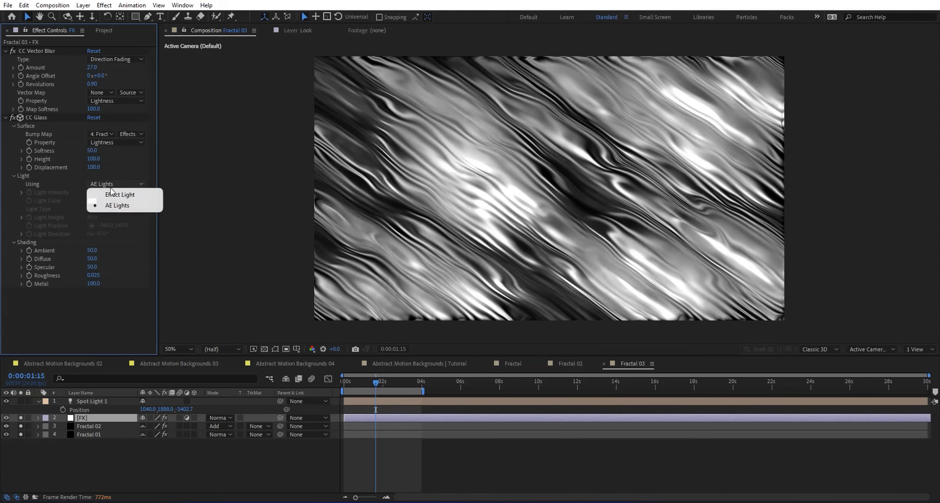
{"action": "left_click", "coordinate": [129, 264]}
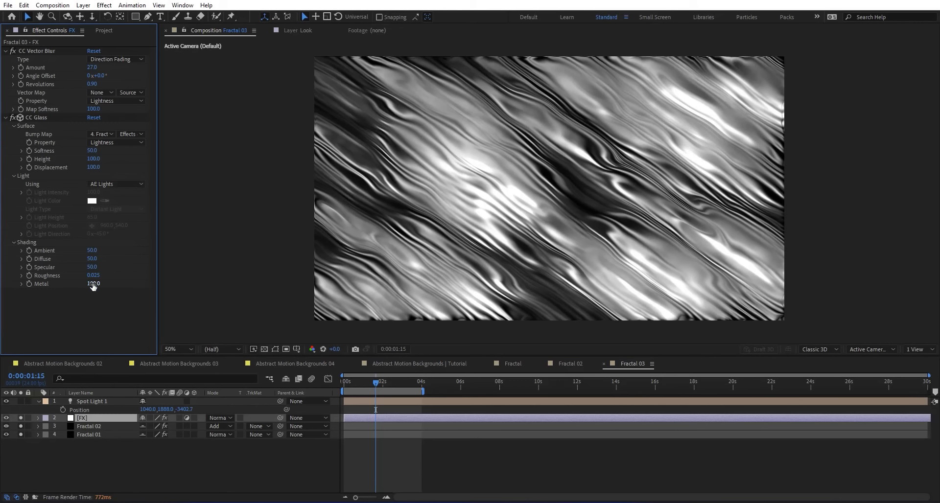
Try a Metal value of 0 and a different Diffuse value in CC Glass, undoing each change.
{"action": "left_click_drag", "start_coordinate": [93, 286], "coordinate": [62, 284]}
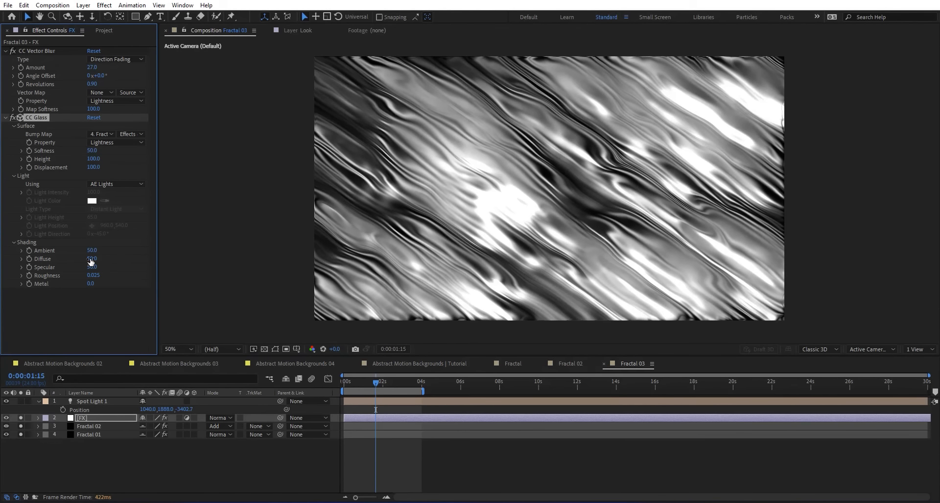
{"action": "key", "text": "ctrl+z"}
{"action": "left_click_drag", "start_coordinate": [114, 258], "coordinate": [101, 257]}
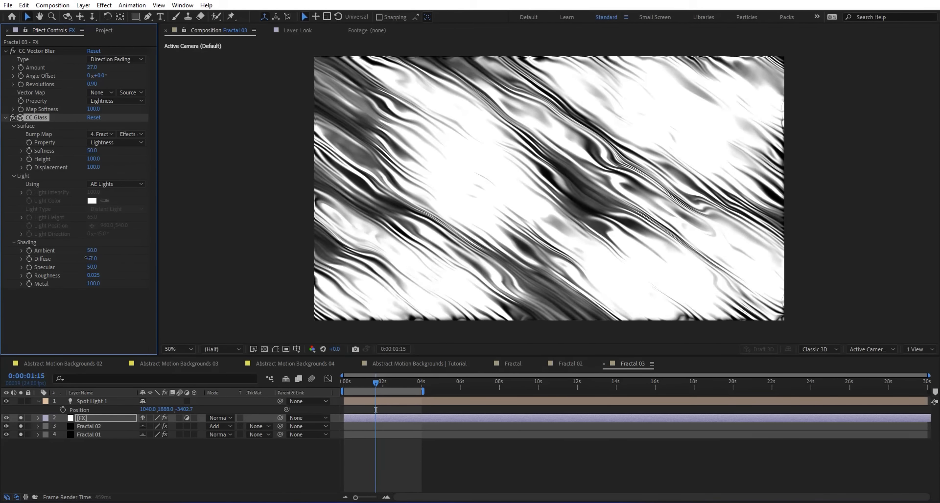
{"action": "key", "text": "ctrl+z"}
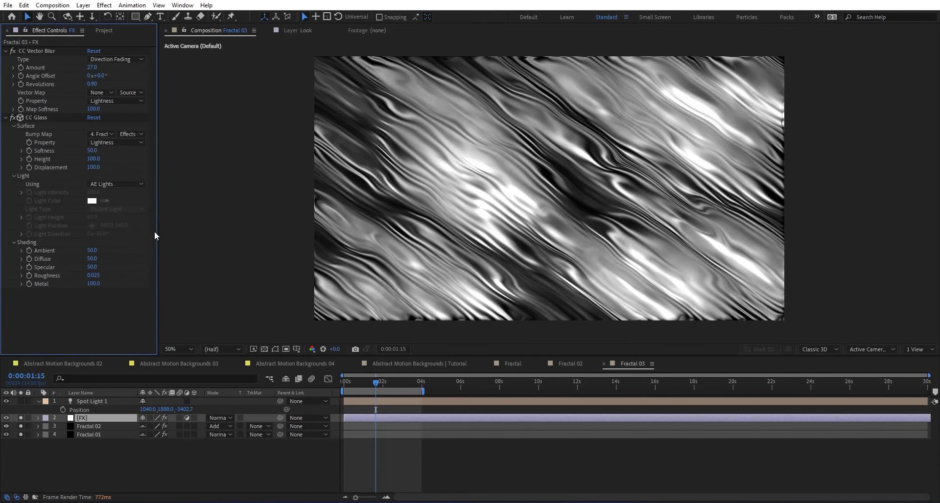
Show the Essential Graphics controls with Abstract Motion Backgrounds 03 as the primary composition.
{"action": "left_click", "coordinate": [189, 4]}
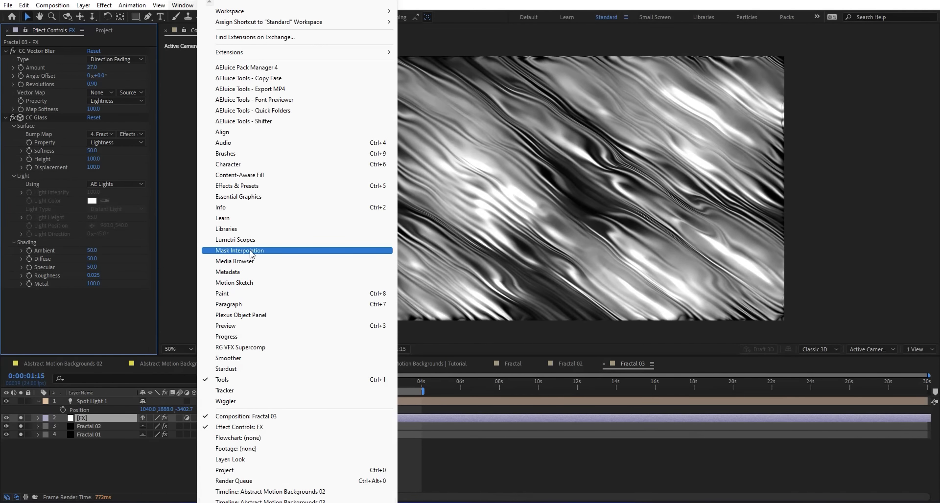
{"action": "left_click", "coordinate": [259, 198]}
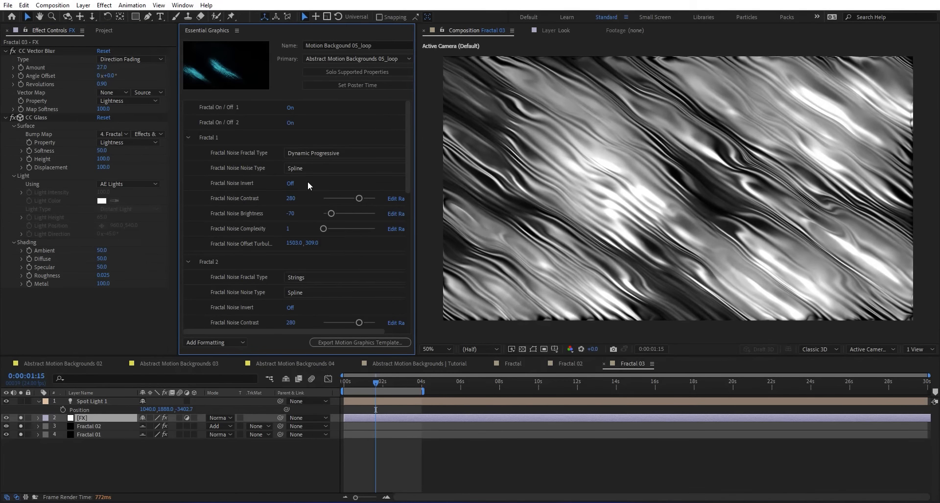
{"action": "left_click", "coordinate": [360, 58]}
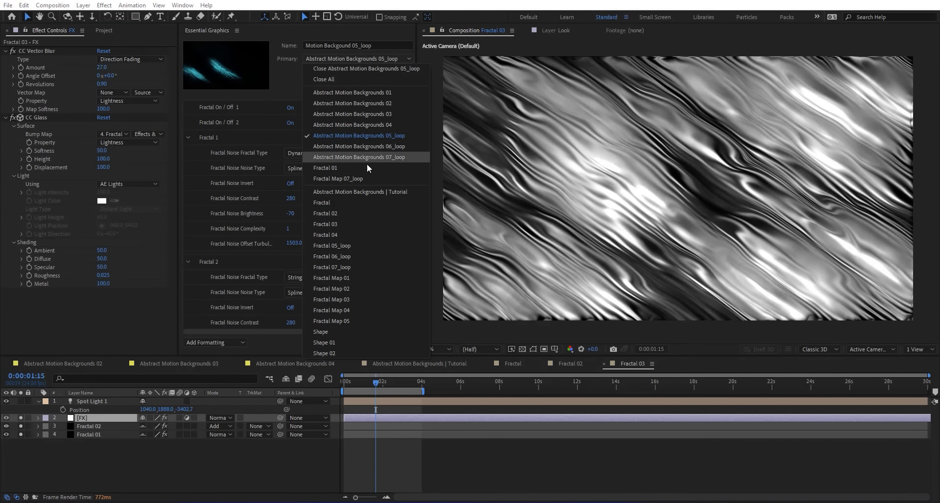
{"action": "left_click", "coordinate": [377, 115]}
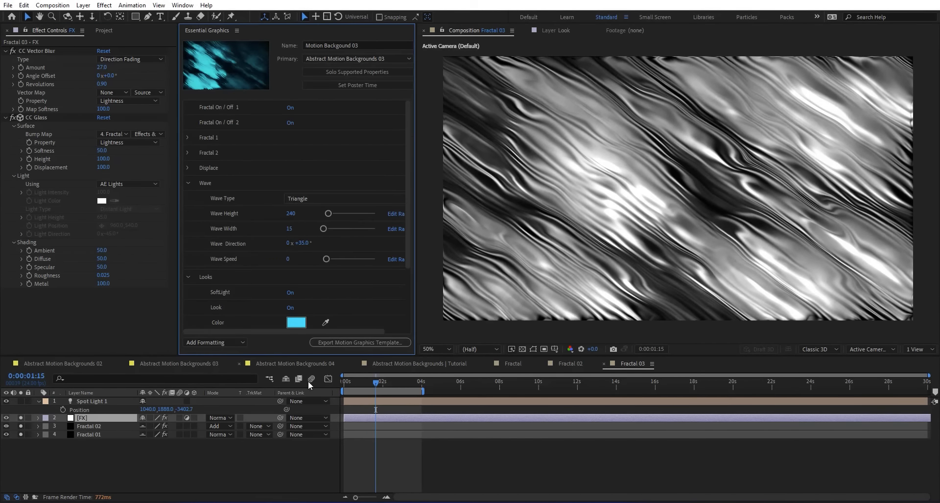
Switch to the Abstract Motion Backgrounds 04 composition and make it the primary in Essential Graphics.
{"action": "left_click", "coordinate": [298, 364]}
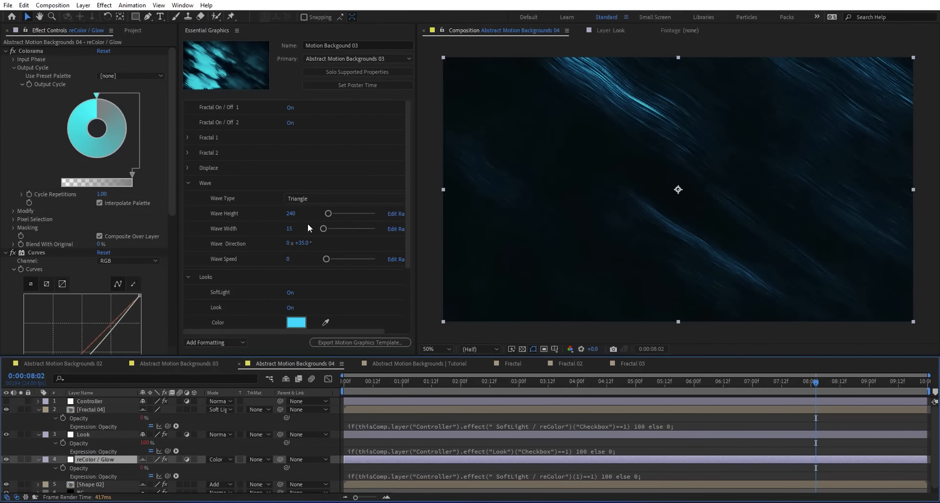
{"action": "left_click", "coordinate": [368, 57]}
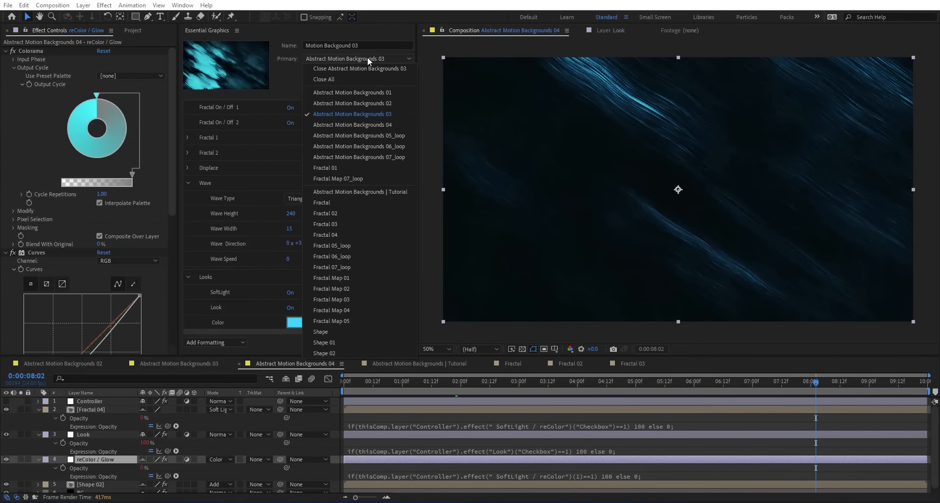
{"action": "left_click", "coordinate": [378, 122]}
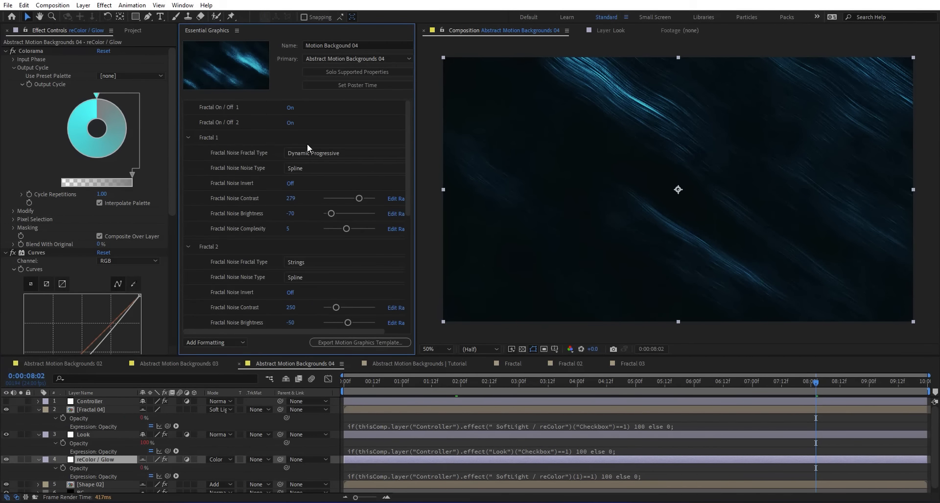
Test the Fractal On / Off 1 and 2 switches and Fractal 2's Invert switch for background 04.
{"action": "left_click", "coordinate": [290, 108]}
{"action": "left_click", "coordinate": [288, 123]}
{"action": "left_click", "coordinate": [288, 123]}
{"action": "scroll", "coordinate": [240, 246], "scroll_direction": "down", "scroll_amount": 3}
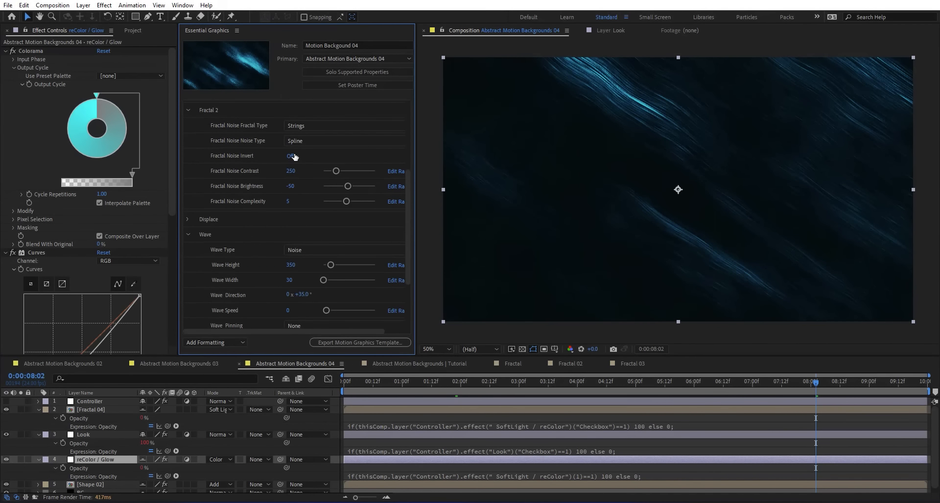
{"action": "left_click", "coordinate": [290, 157]}
{"action": "left_click", "coordinate": [290, 157]}
Set Fractal 2's Fractal Noise type to Max and review the Wave and FX controls.
{"action": "left_click", "coordinate": [307, 126]}
{"action": "left_click", "coordinate": [308, 220]}
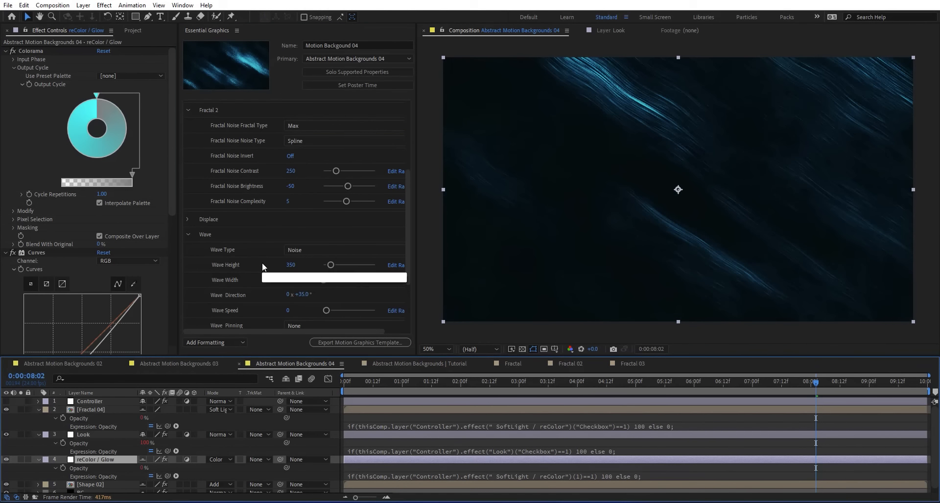
{"action": "scroll", "coordinate": [262, 263], "scroll_direction": "down", "scroll_amount": 3}
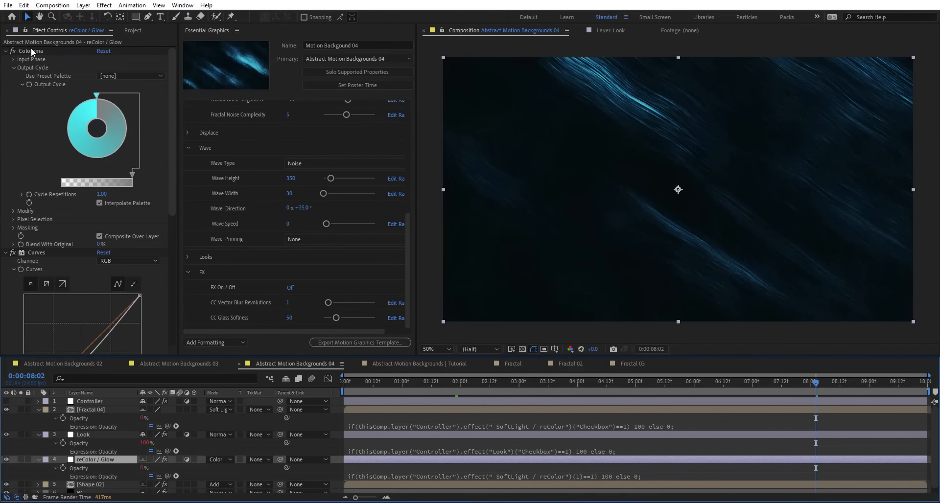
Open Abstract Motion Backgrounds 05_loop from the Motion Backgound folder and go into its Fractal 05_loop precomp.
{"action": "left_click", "coordinate": [134, 31]}
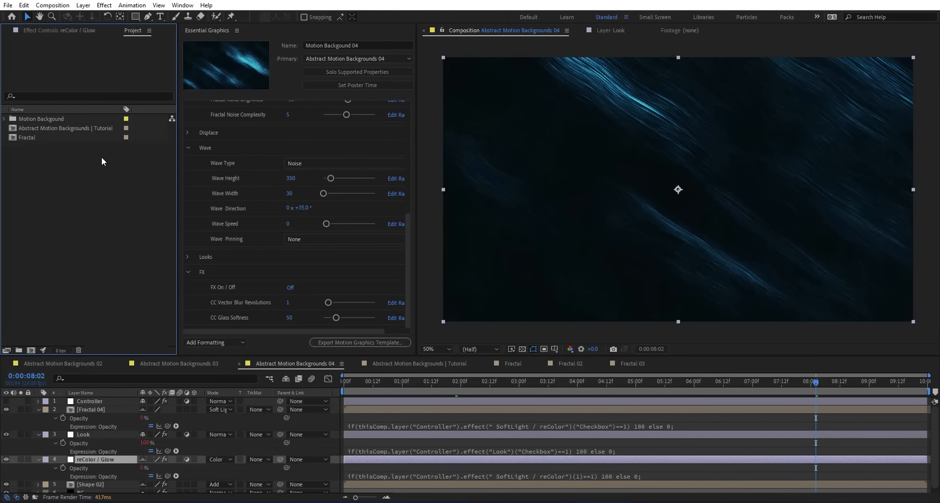
{"action": "left_click", "coordinate": [4, 119]}
{"action": "double_click", "coordinate": [76, 183]}
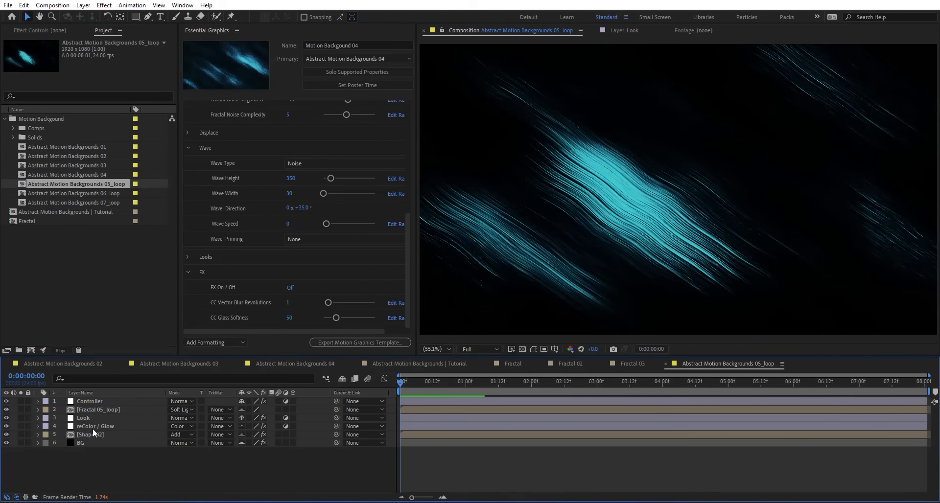
{"action": "double_click", "coordinate": [95, 409]}
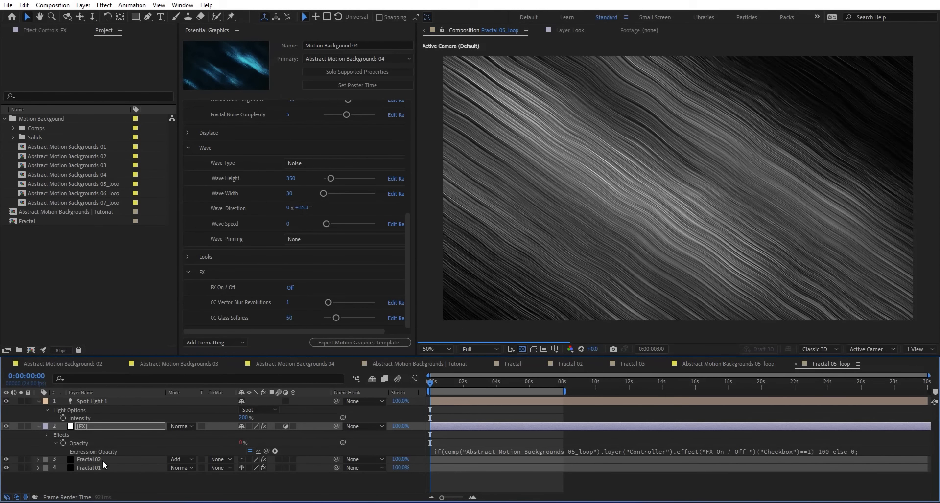
Reveal Fractal 01's keyframed properties and examine its Evolution keyframes and Cycle Evolution settings.
{"action": "left_click", "coordinate": [98, 469]}
{"action": "key", "text": "u"}
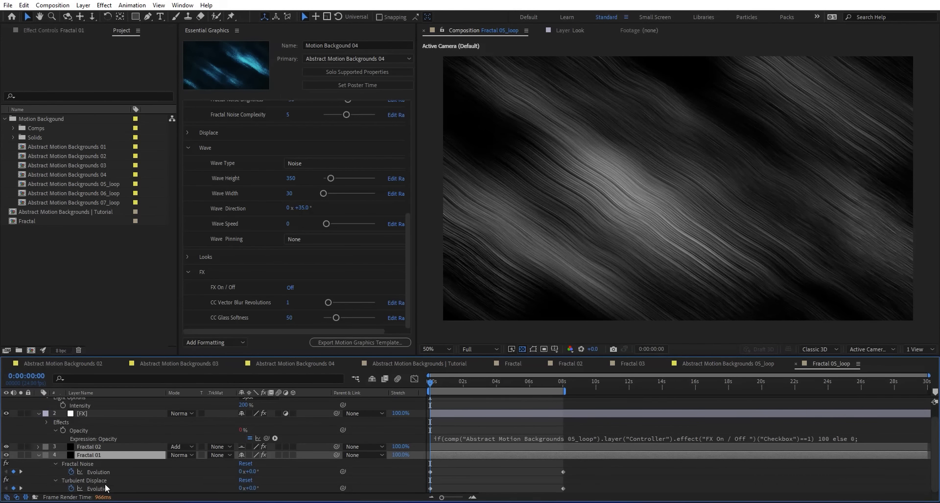
{"action": "left_click", "coordinate": [60, 35]}
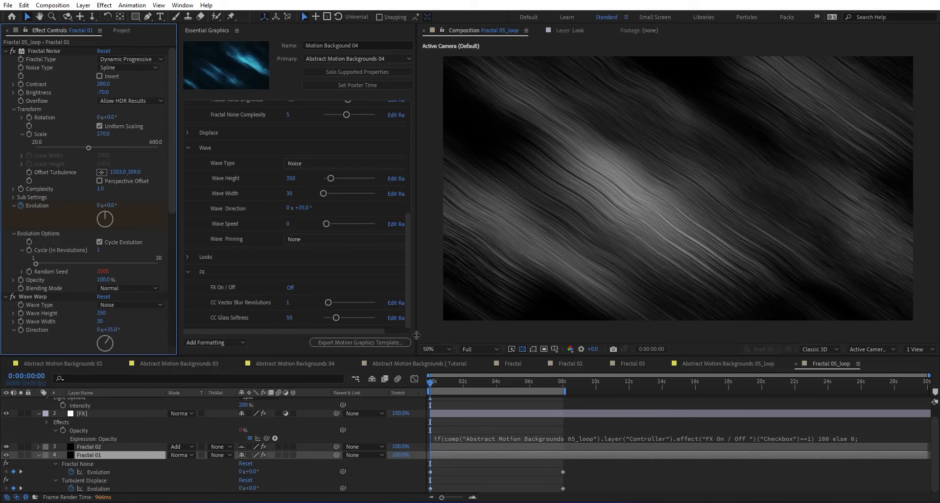
{"action": "left_click_drag", "start_coordinate": [433, 383], "coordinate": [483, 383]}
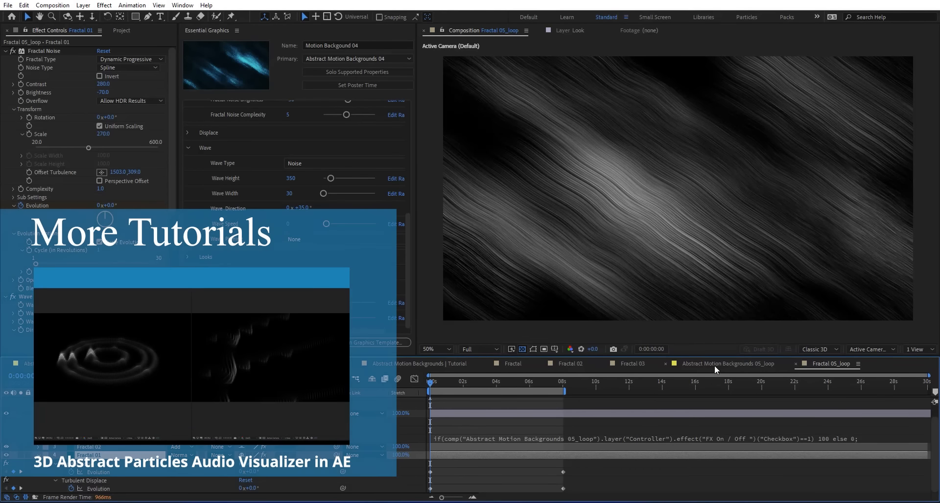
Play back Abstract Motion Backgrounds 05_loop and make it the primary composition in Essential Graphics.
{"action": "left_click", "coordinate": [715, 364]}
{"action": "key", "text": "space"}
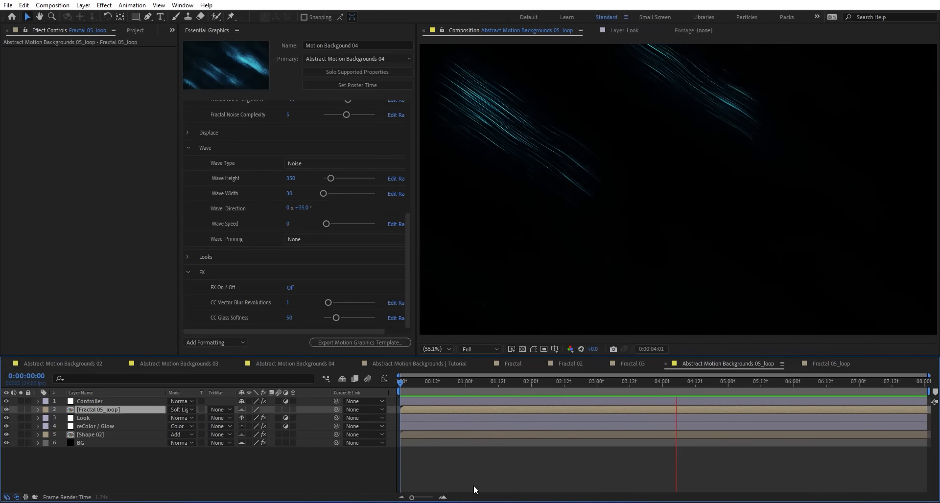
{"action": "left_click", "coordinate": [367, 59]}
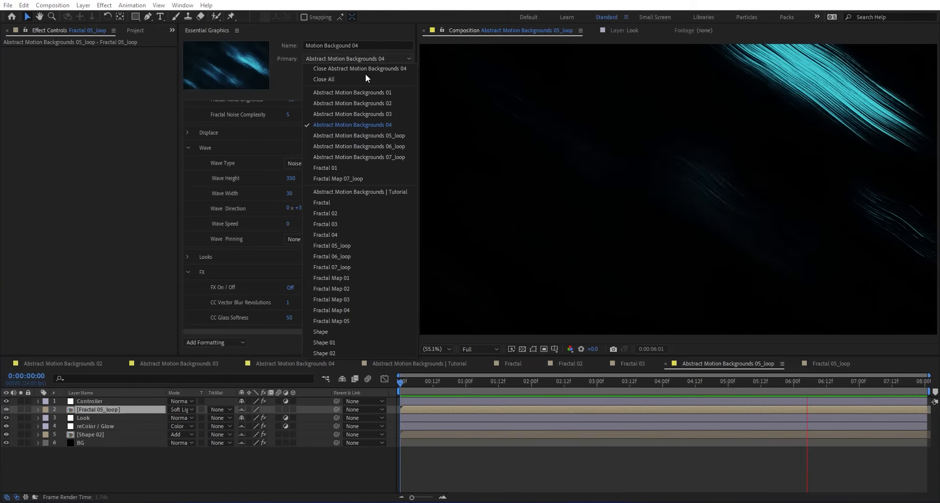
{"action": "left_click", "coordinate": [394, 136]}
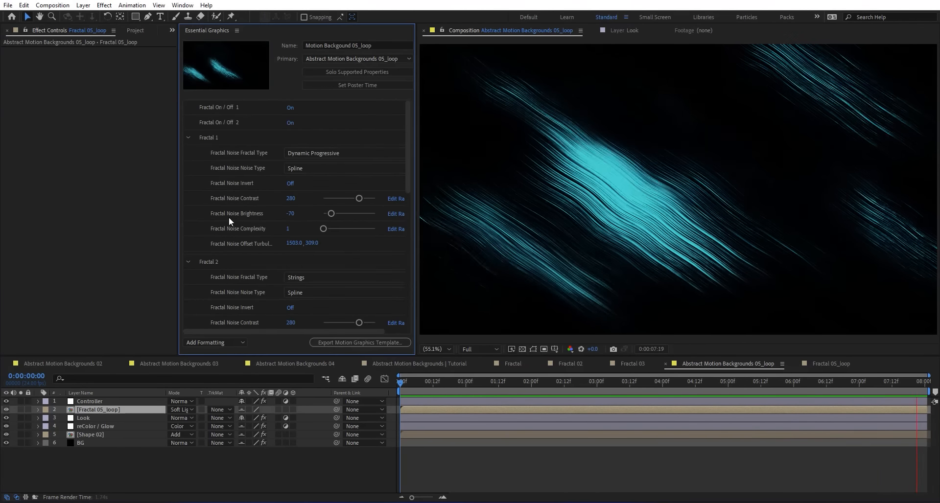
Turn SoftLight off and FX on for background 05_loop, testing the Look switch in between, and preview the animation.
{"action": "left_click", "coordinate": [492, 385]}
{"action": "scroll", "coordinate": [252, 245], "scroll_direction": "down", "scroll_amount": 5}
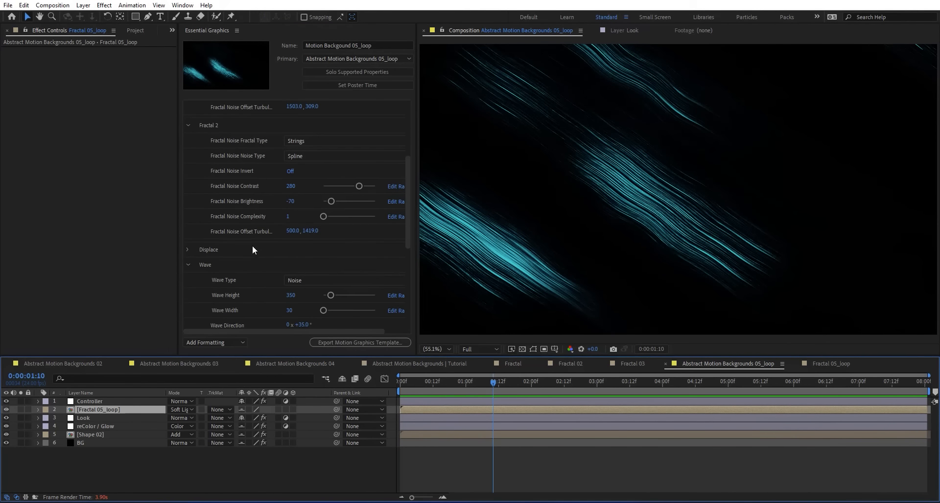
{"action": "left_click", "coordinate": [290, 269]}
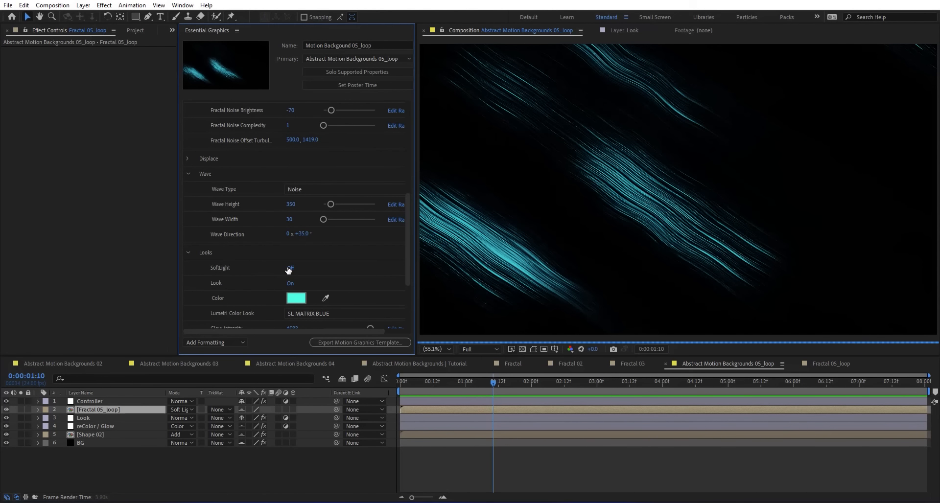
{"action": "left_click", "coordinate": [290, 283]}
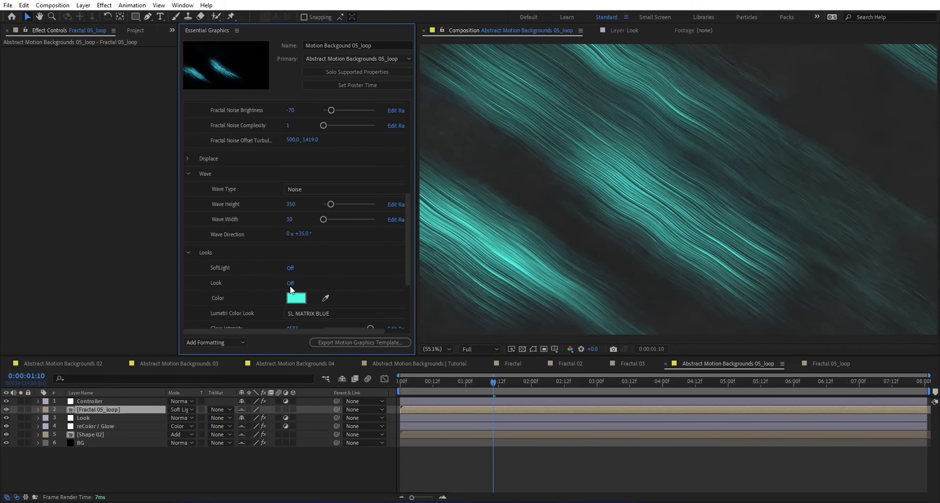
{"action": "scroll", "coordinate": [290, 288], "scroll_direction": "down", "scroll_amount": 3}
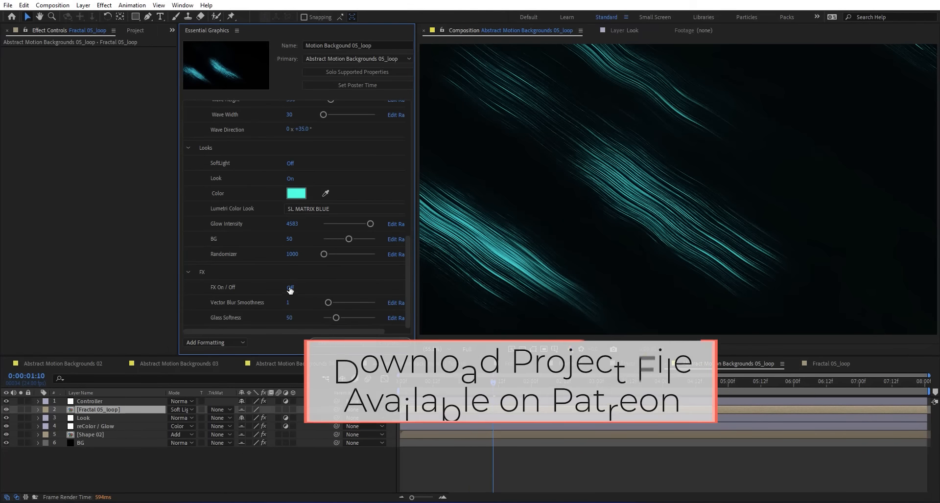
{"action": "left_click", "coordinate": [290, 289]}
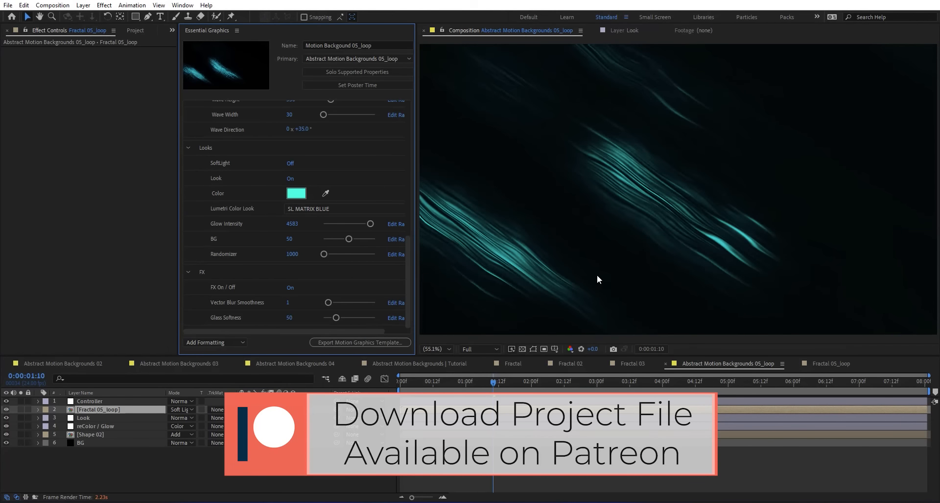
{"action": "key", "text": "space"}
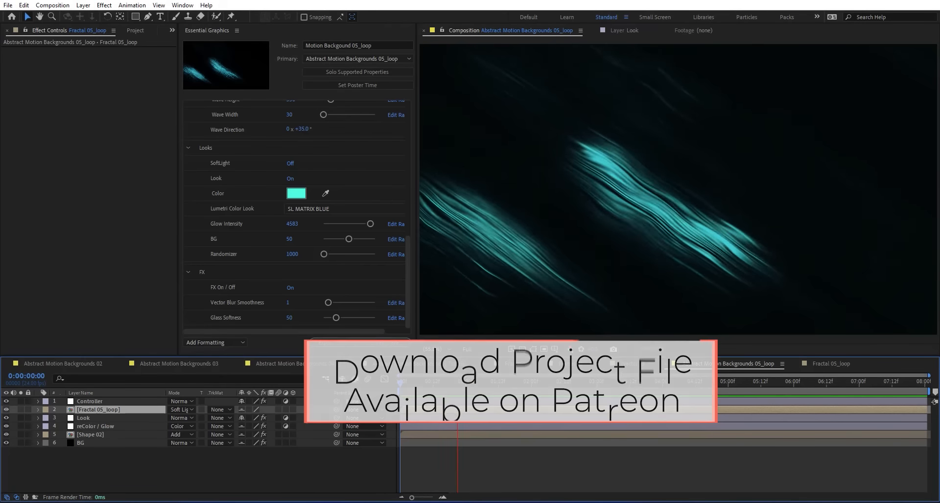